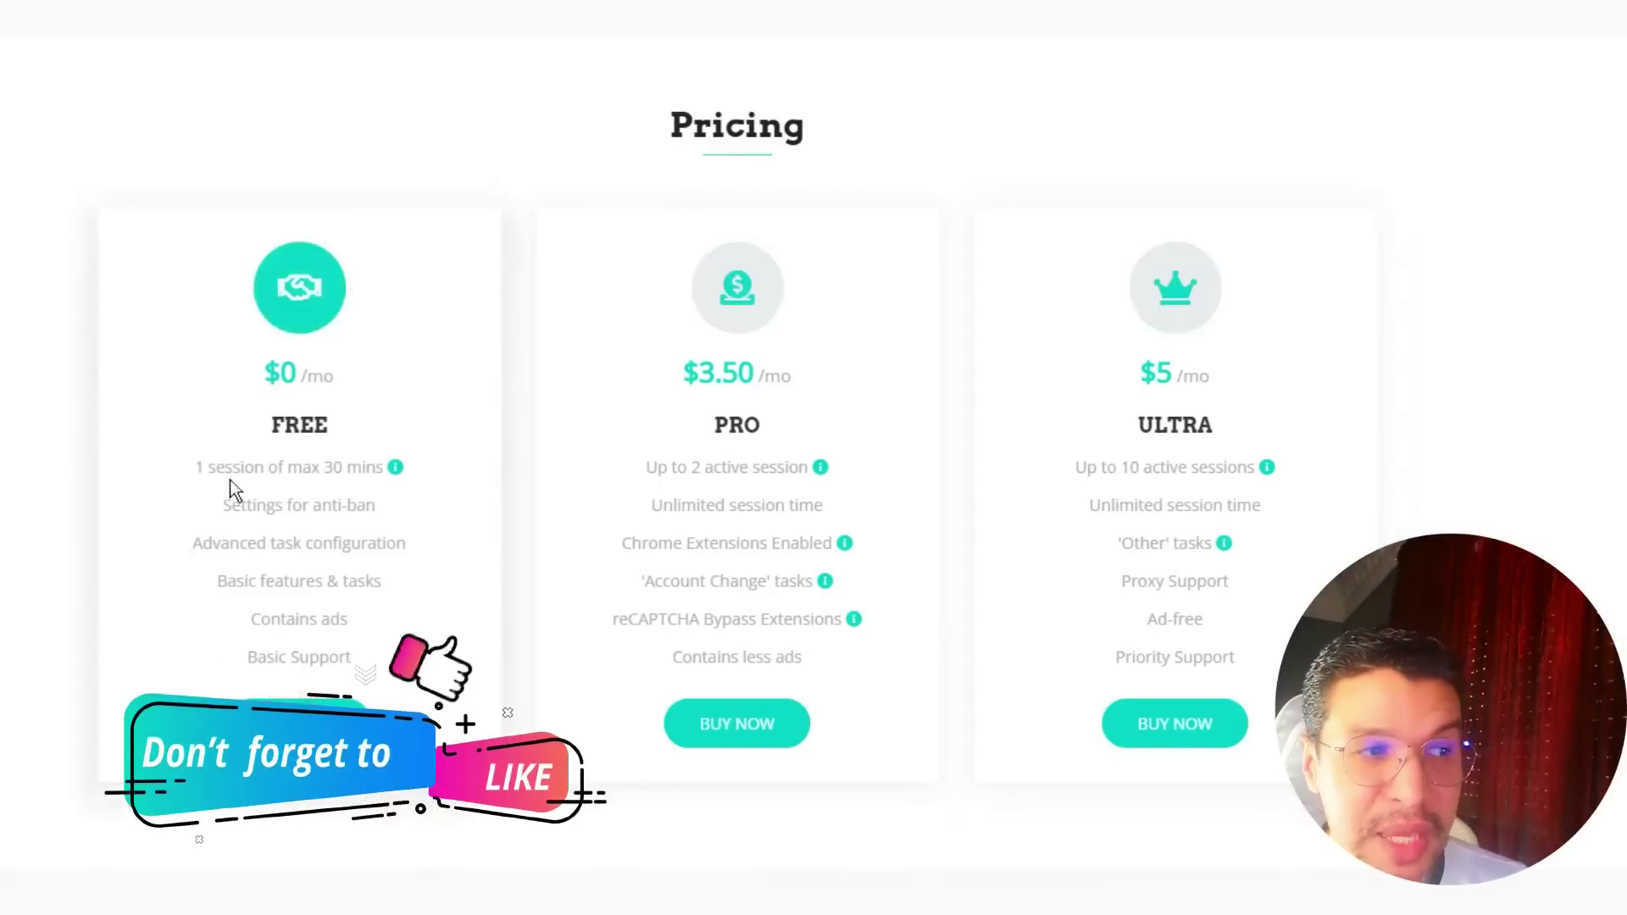
# Download the bot's Free plan, highlight the login user name supplied with it, and dismiss the download notice
pyautogui.scroll(-1, 221, 500)
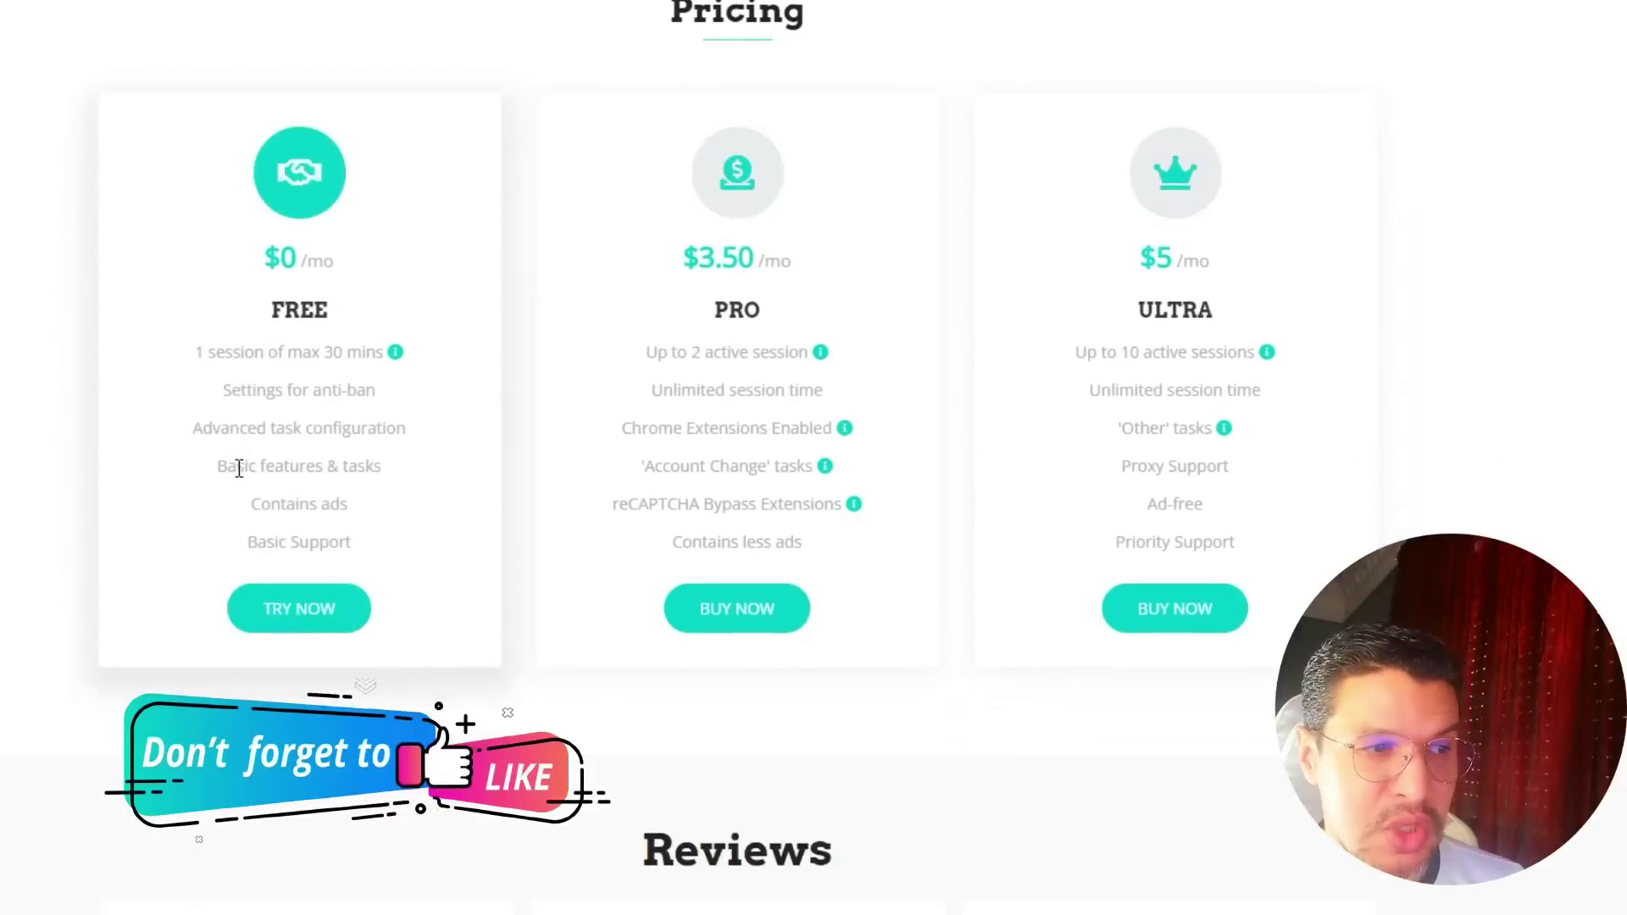
pyautogui.click(308, 609)
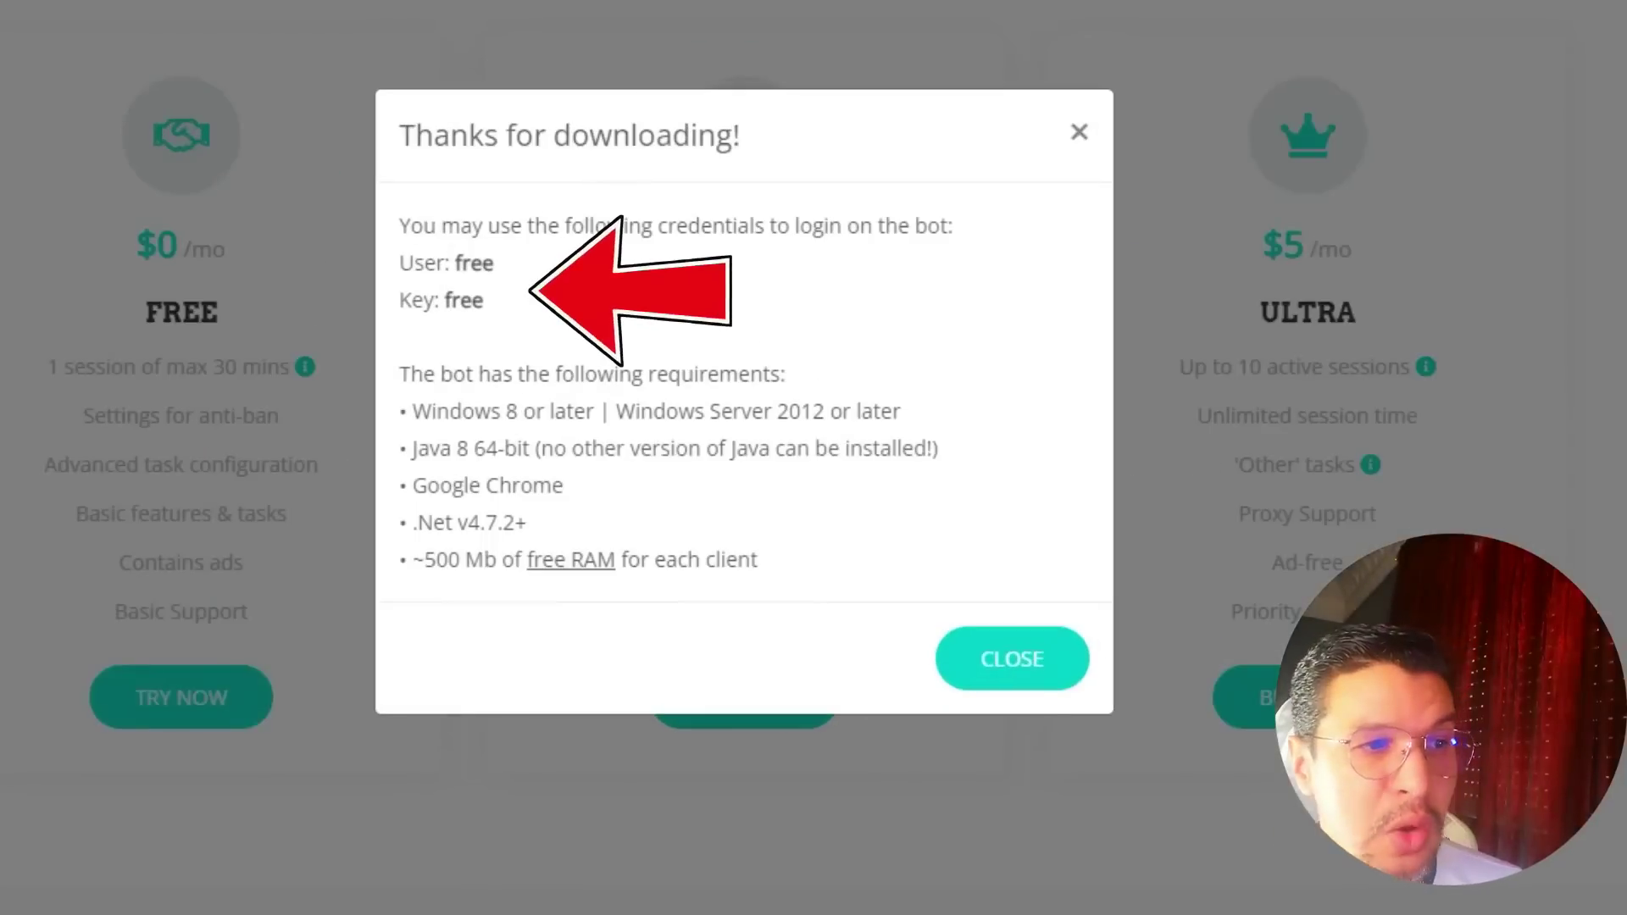
pyautogui.doubleClick(487, 273)
pyautogui.click(1079, 133)
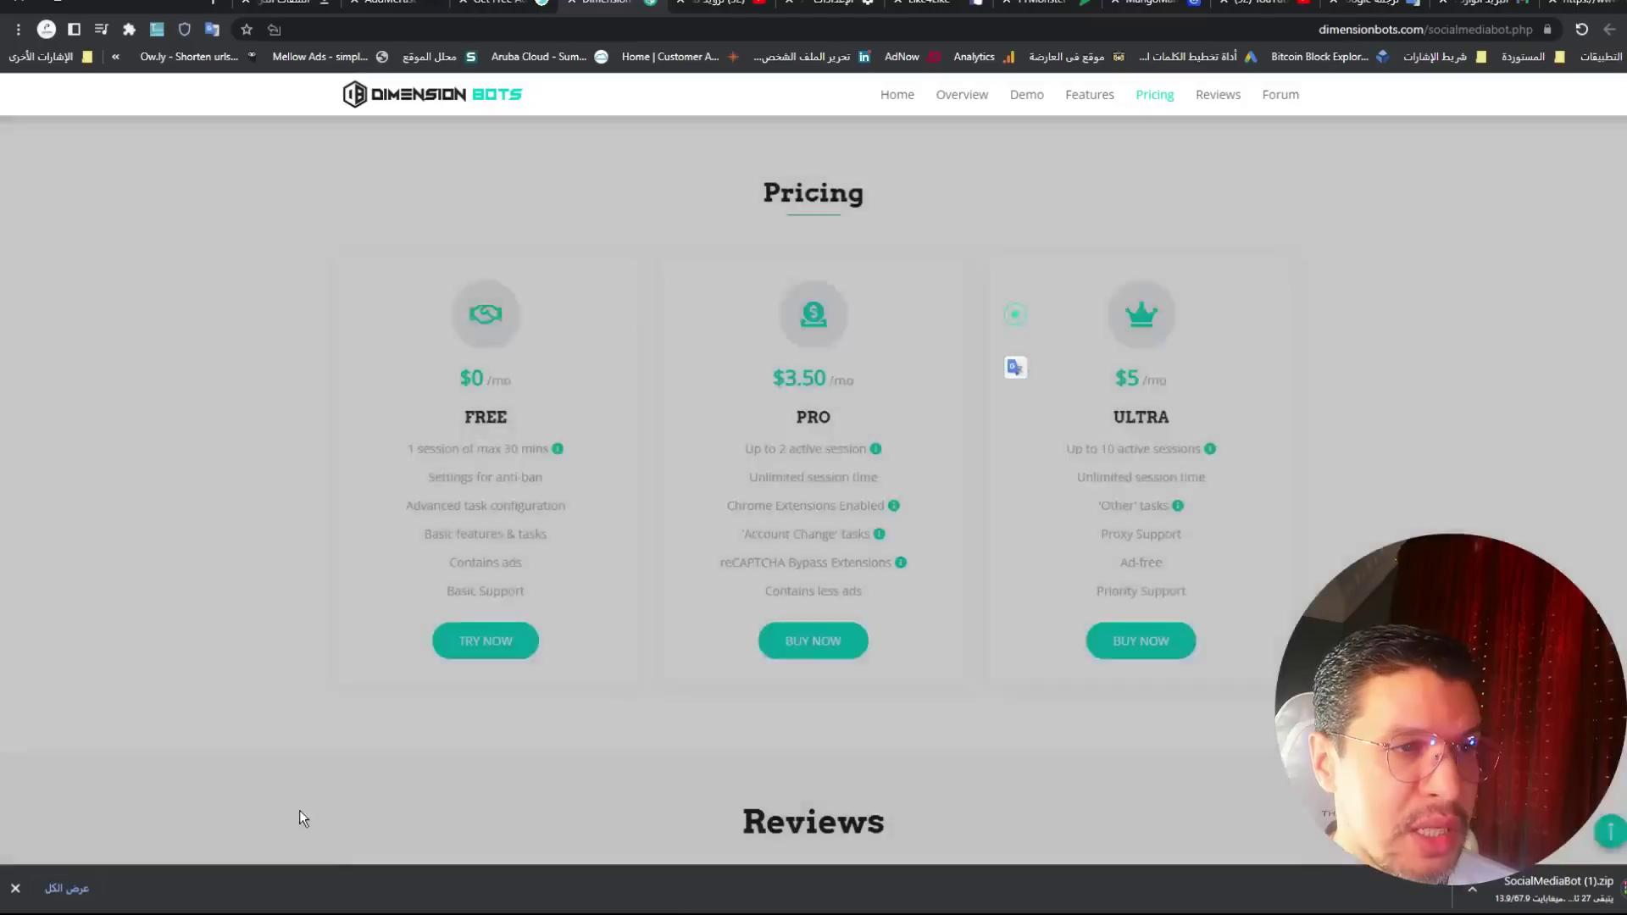
# Show all browser downloads and cancel the SocialMediaBot (1).zip download
pyautogui.click(70, 888)
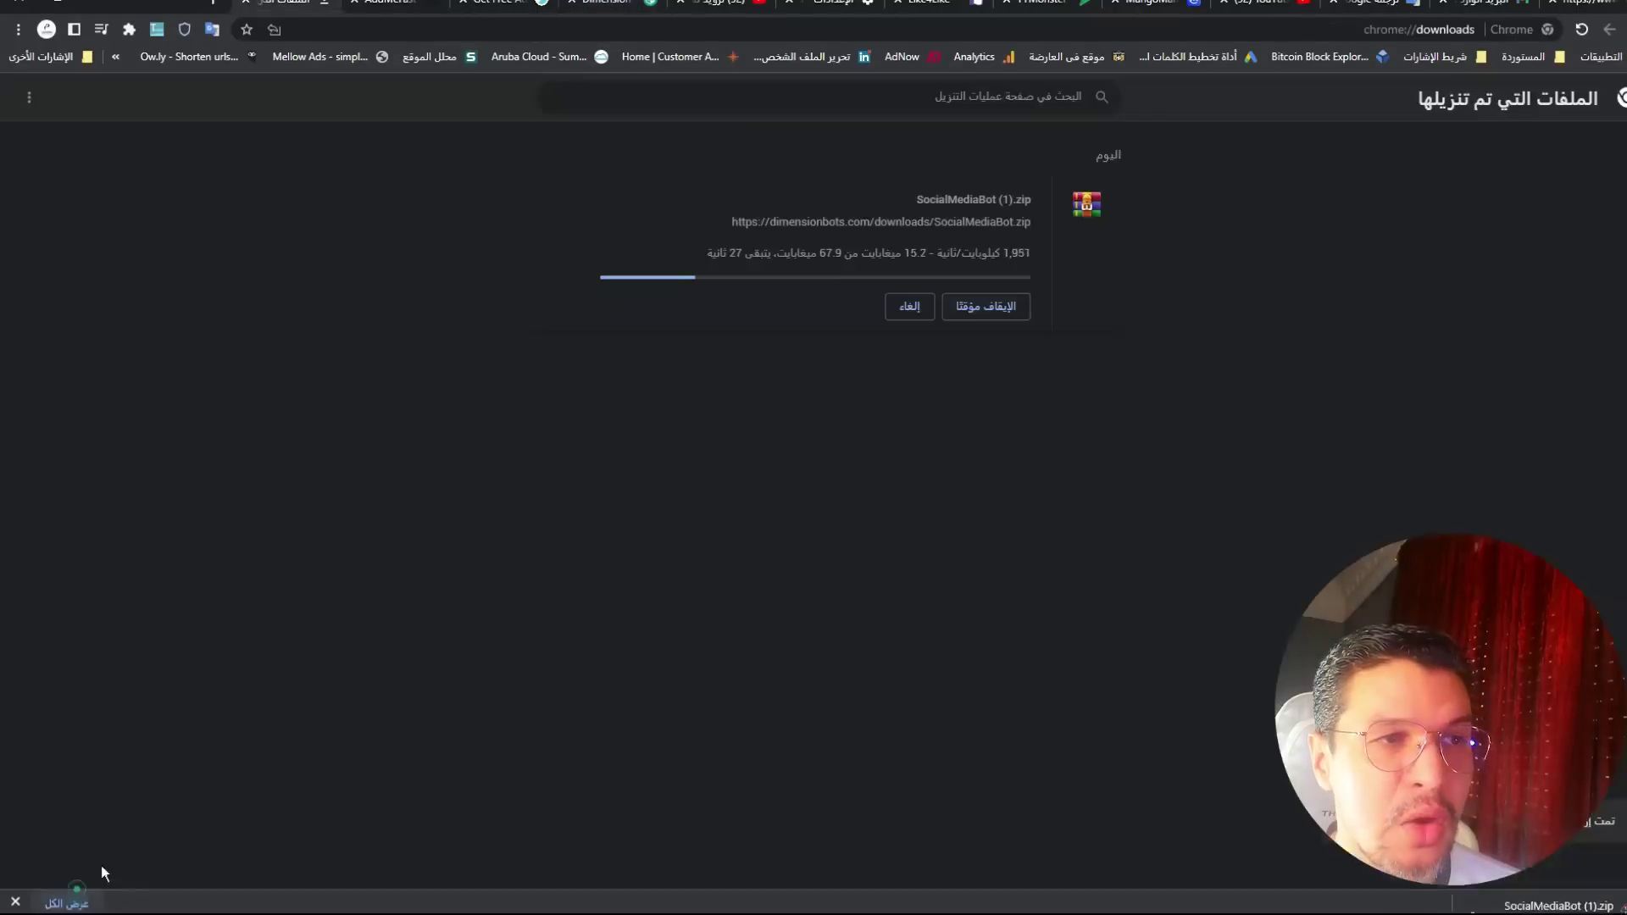
pyautogui.click(907, 307)
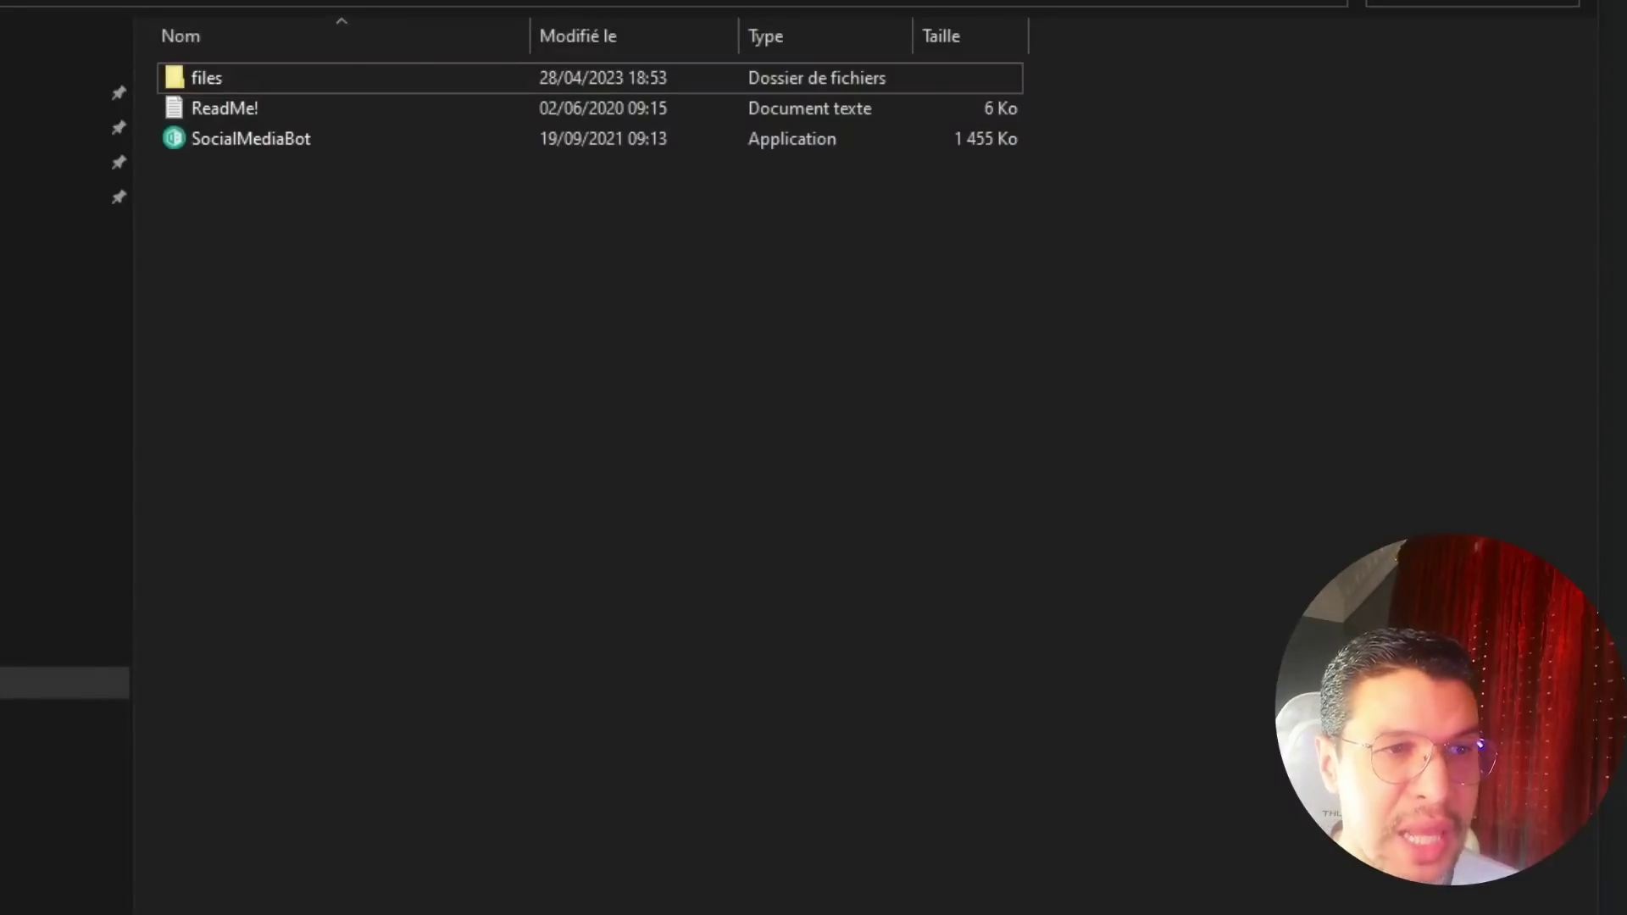
# Launch the SocialMediaBot application from its extracted folder and move its window lower on the desktop
pyautogui.hotkey('alt', 'Left')
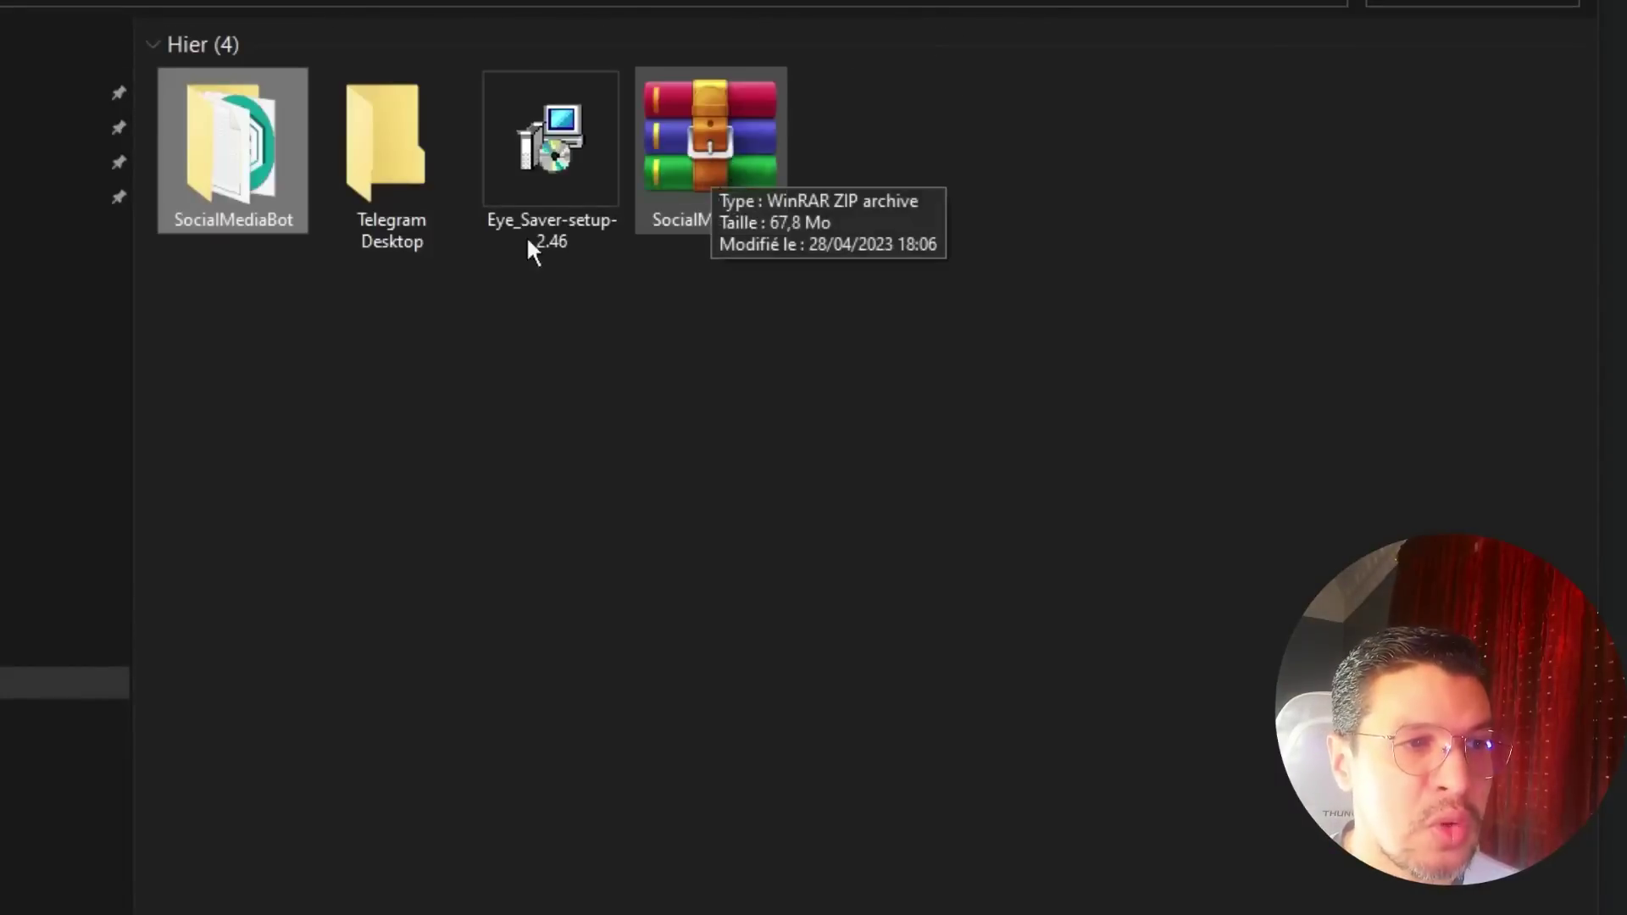
pyautogui.doubleClick(243, 174)
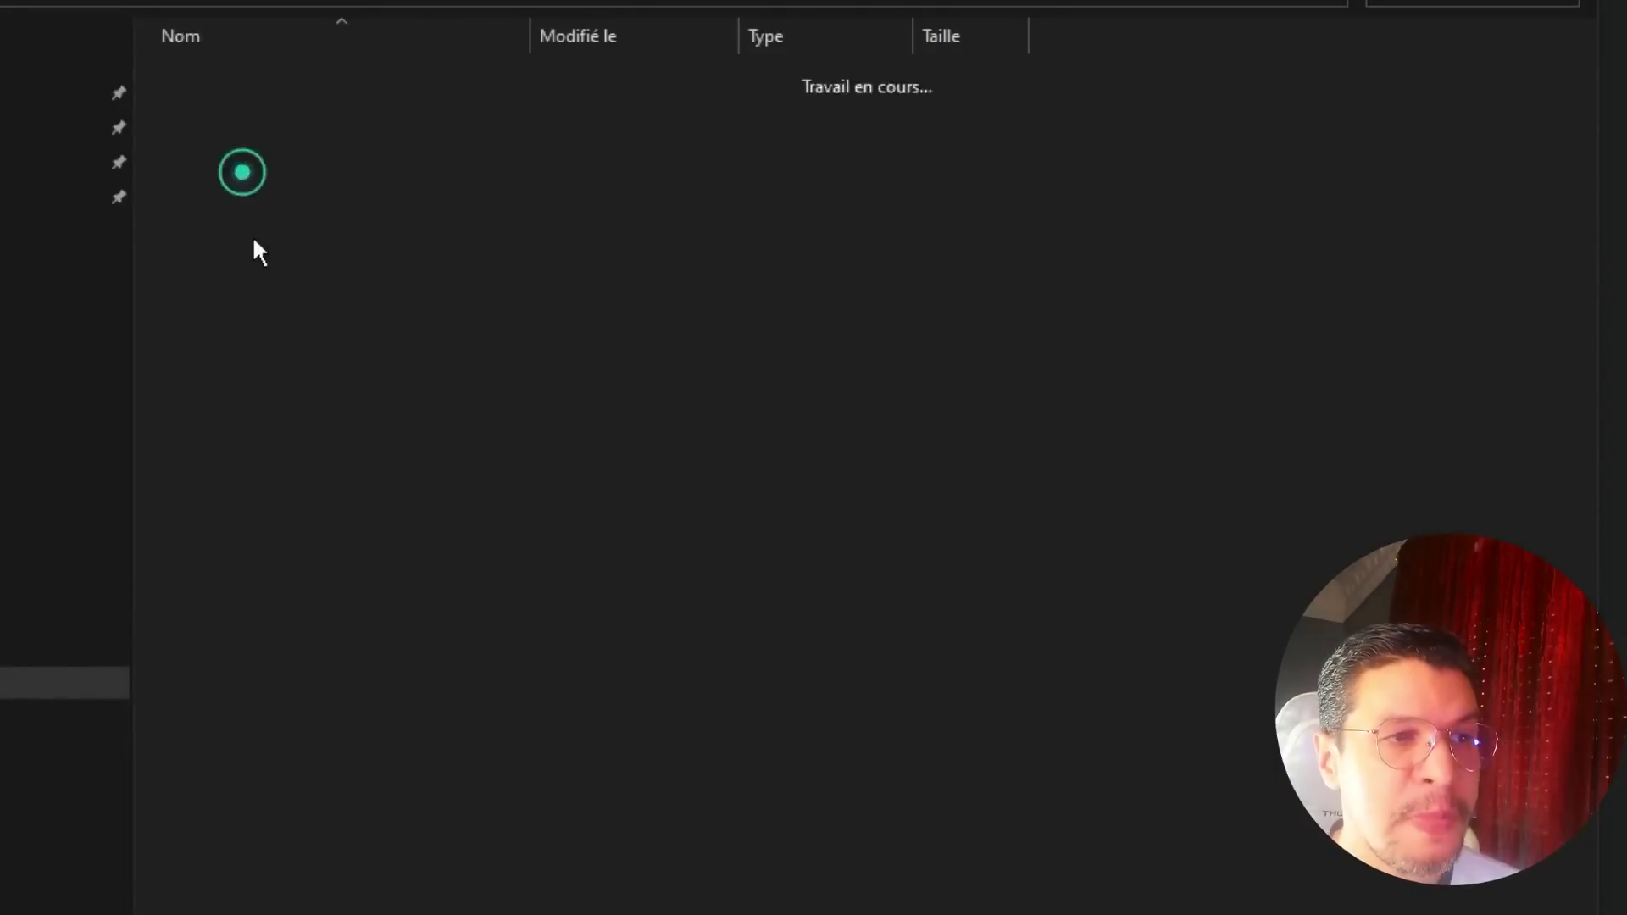
pyautogui.doubleClick(262, 144)
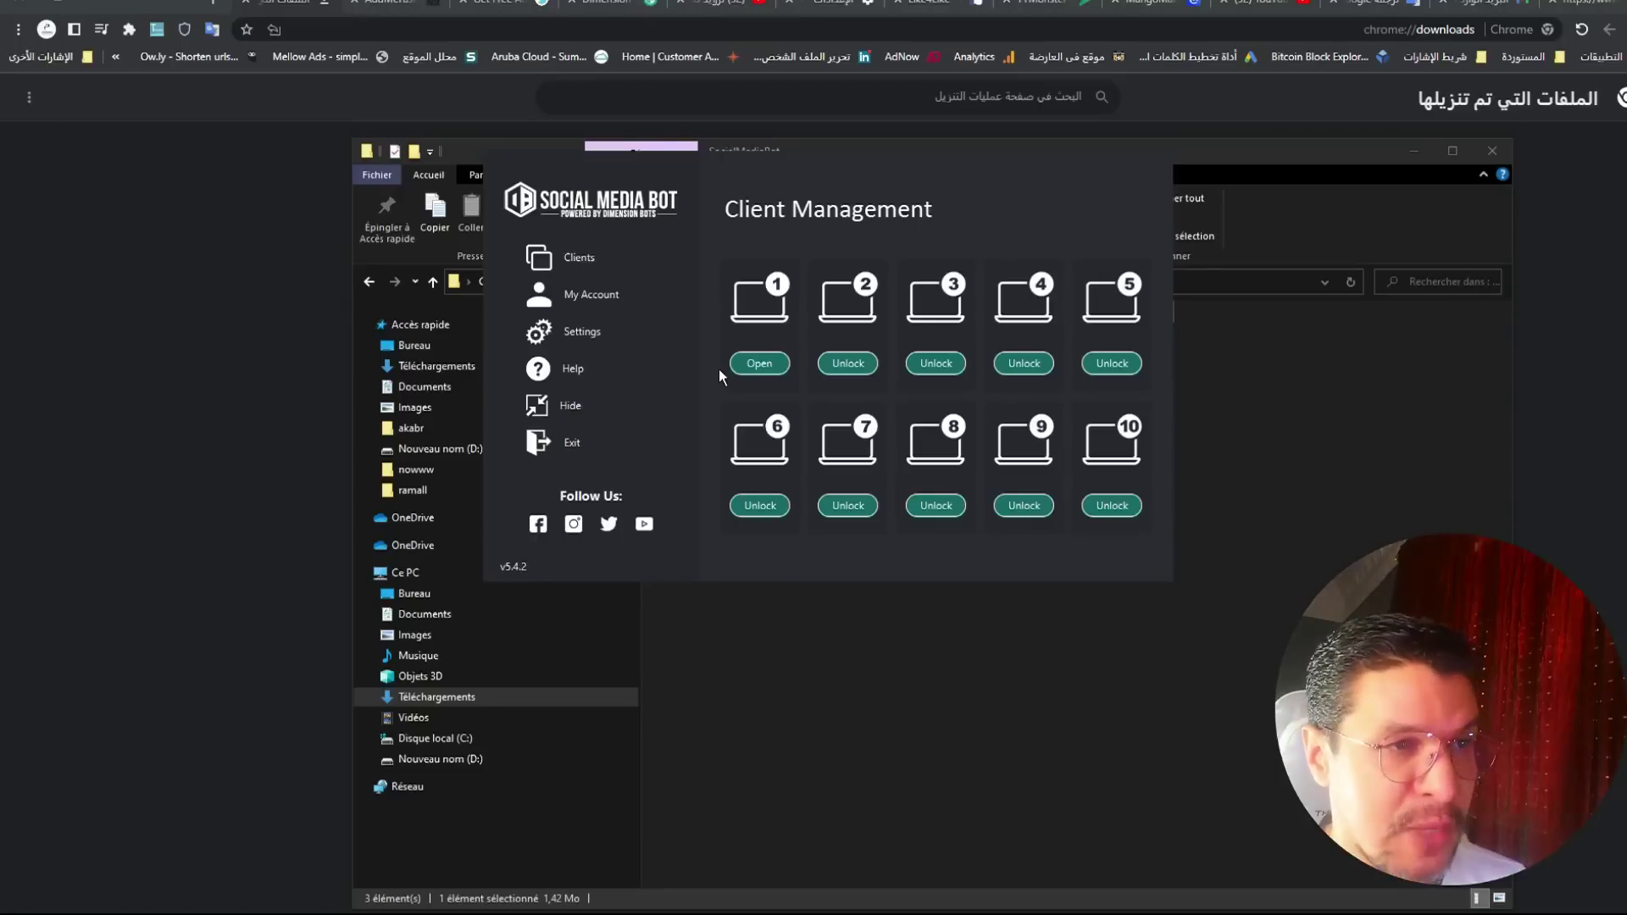
pyautogui.moveTo(820, 174); pyautogui.dragTo(854, 266)
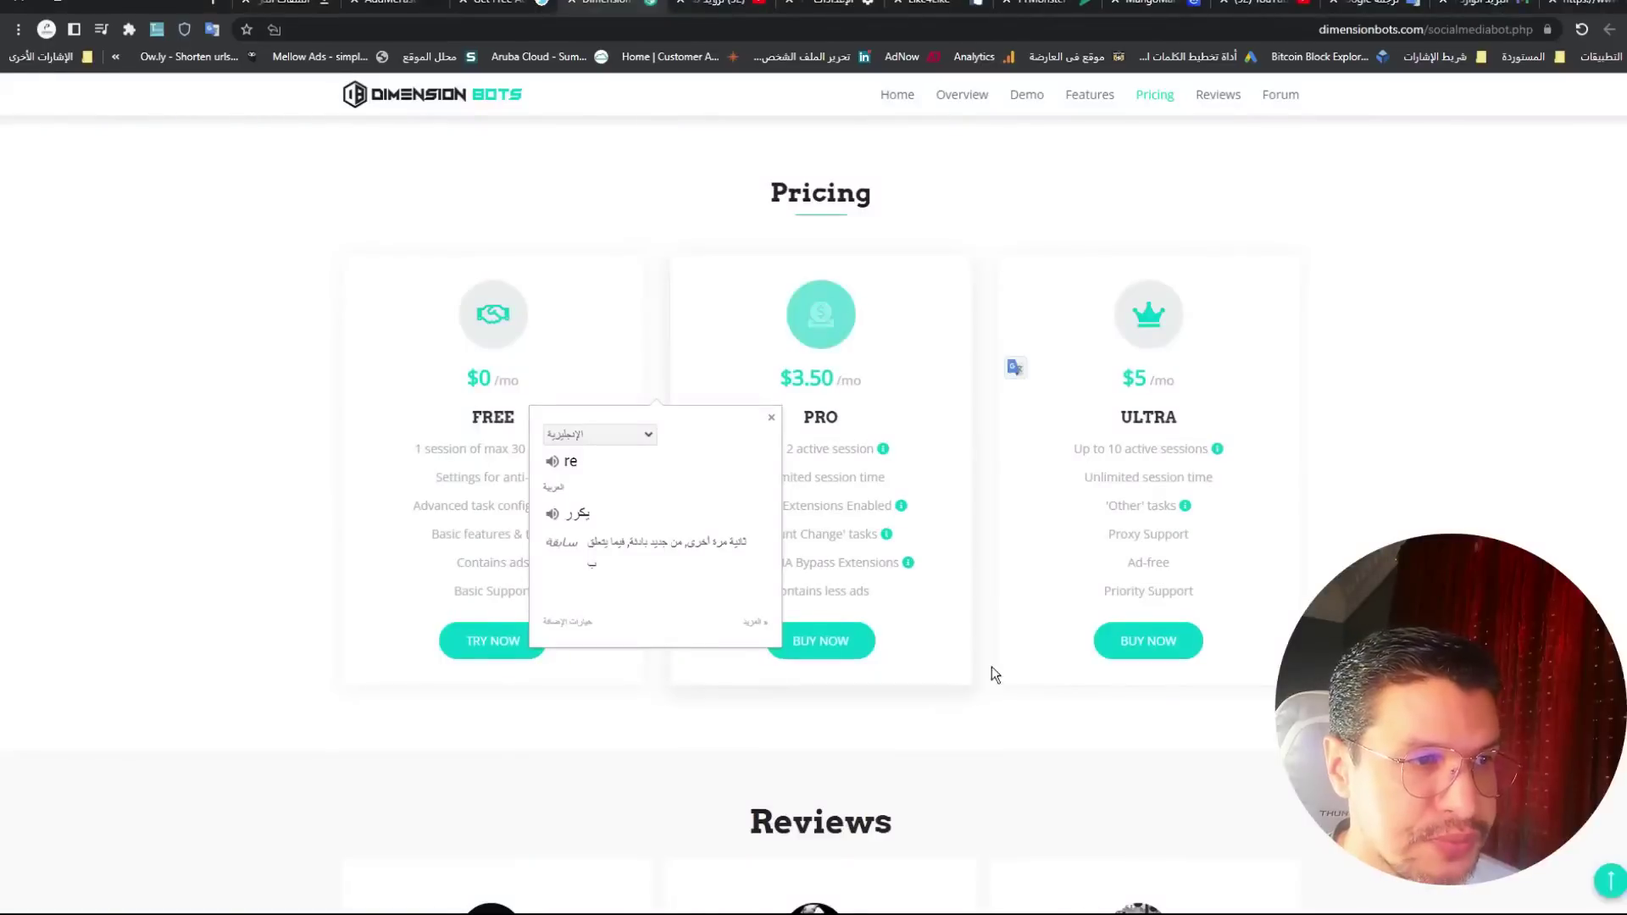
# Request the Free plan download again, then minimize the SocialMediaBot folder window and move the bot window higher
pyautogui.click(500, 641)
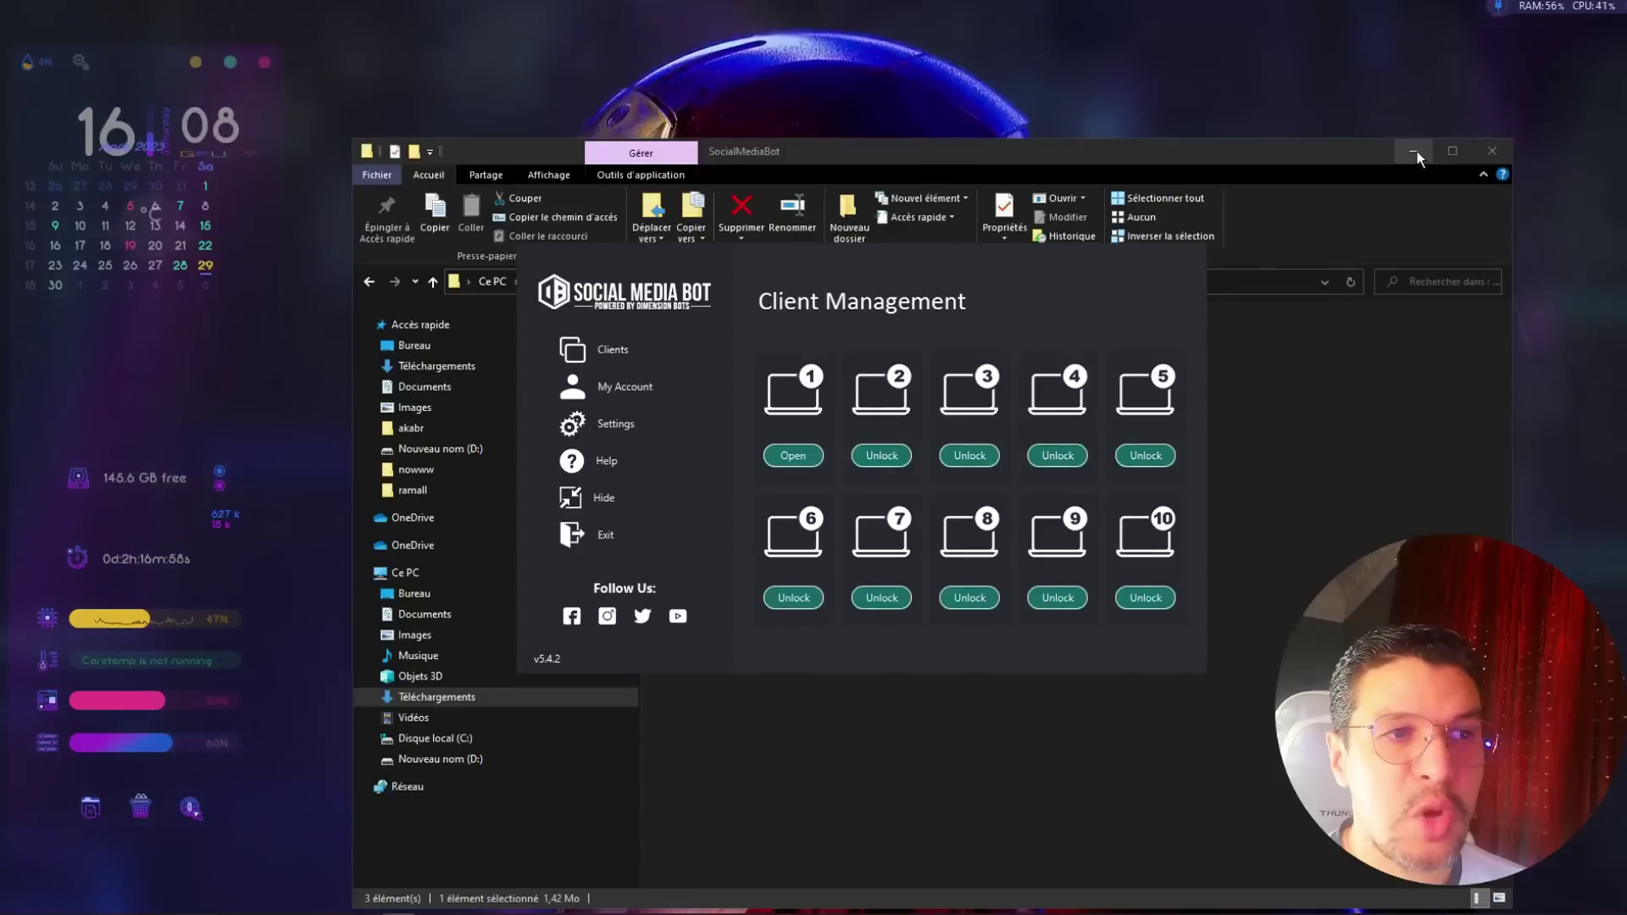
pyautogui.click(1417, 151)
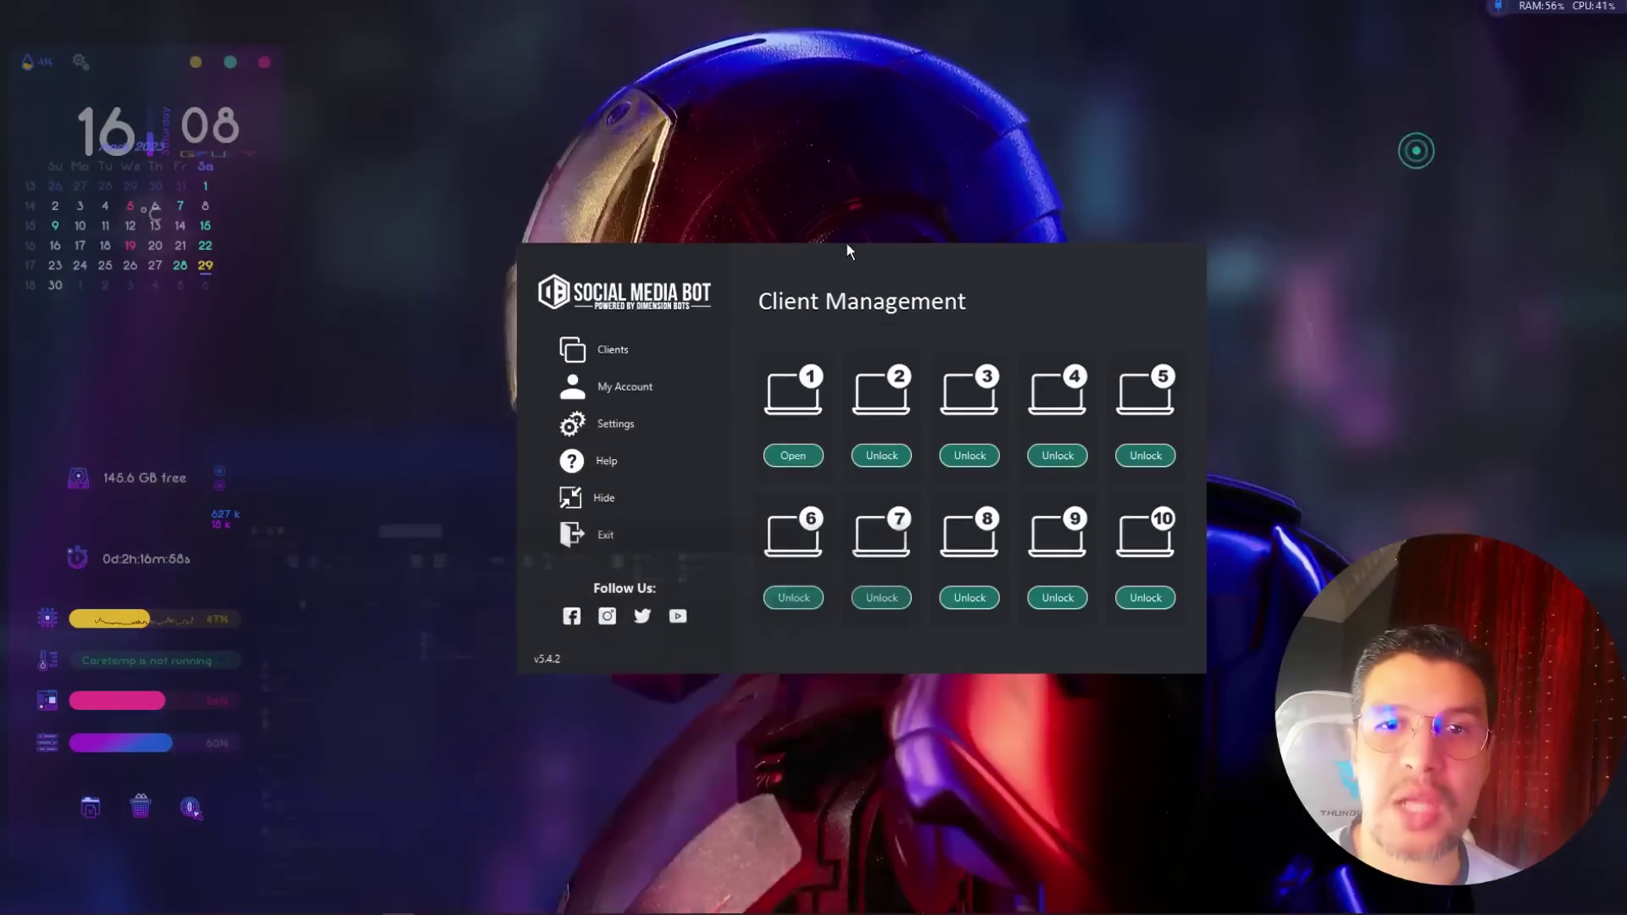
pyautogui.moveTo(927, 266); pyautogui.dragTo(966, 130)
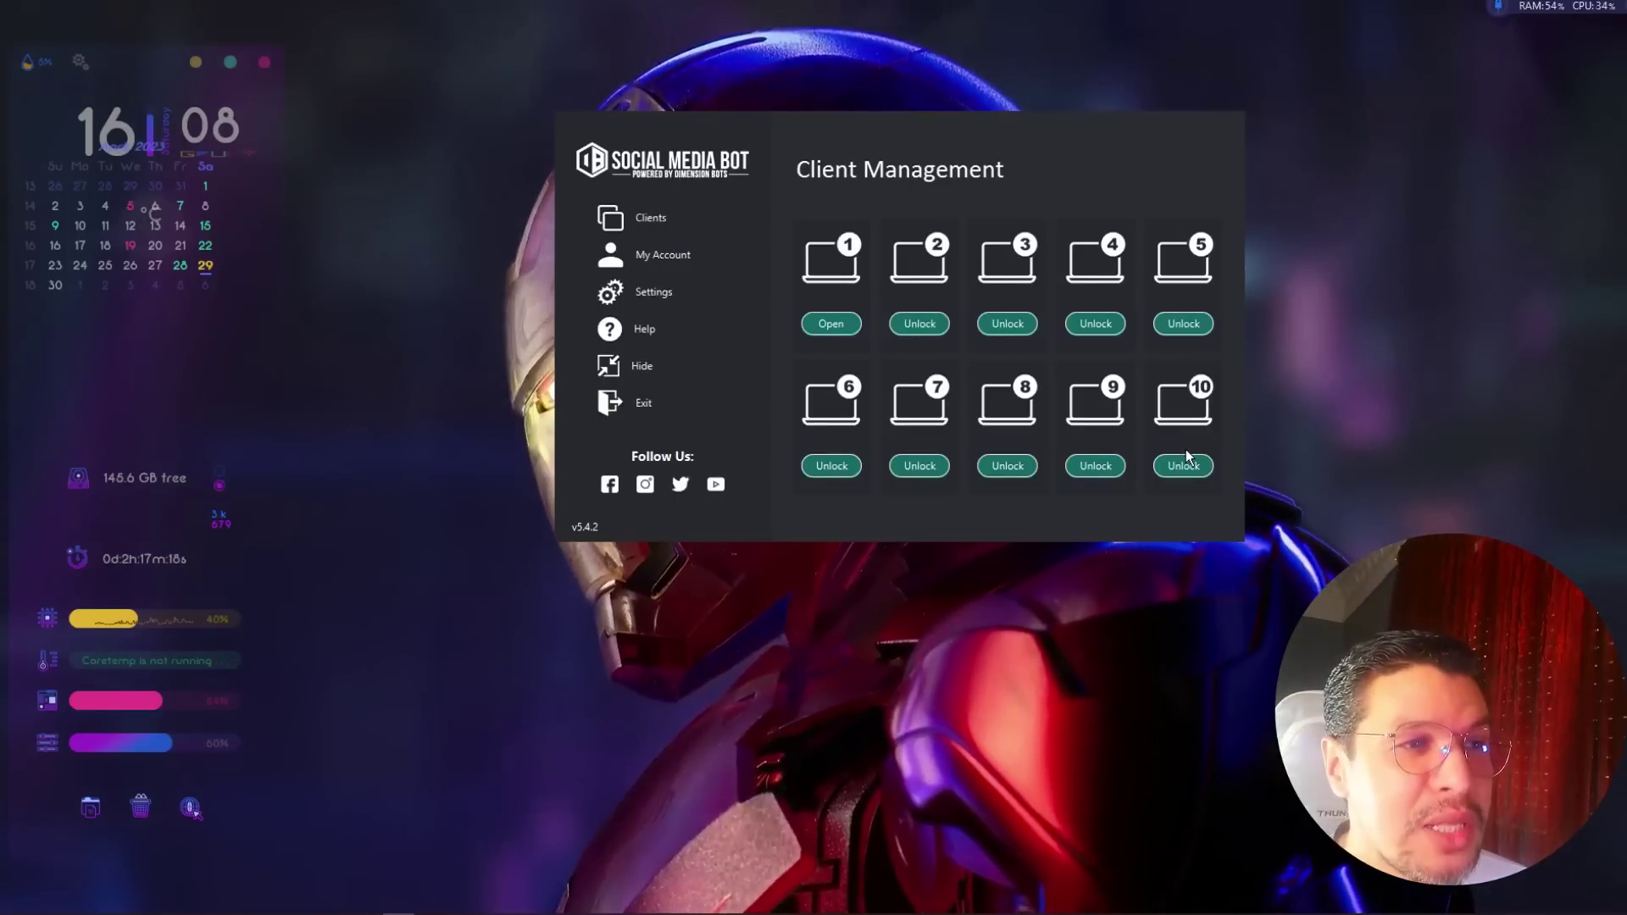
# Review the account details, then return to client management and open client 1
pyautogui.click(671, 258)
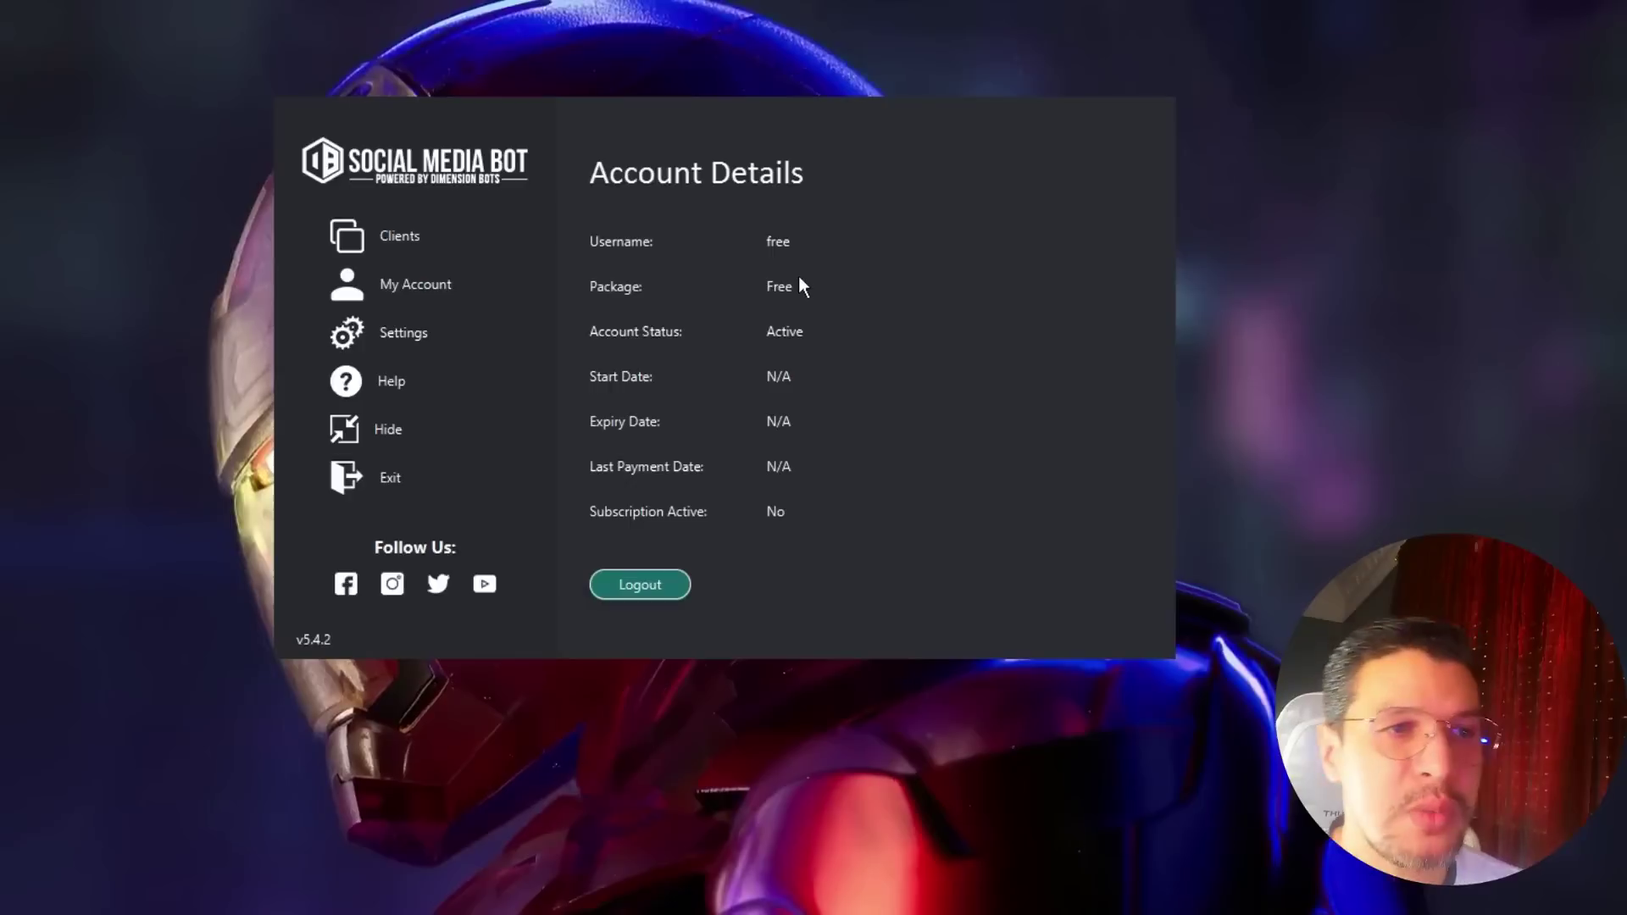
pyautogui.click(430, 245)
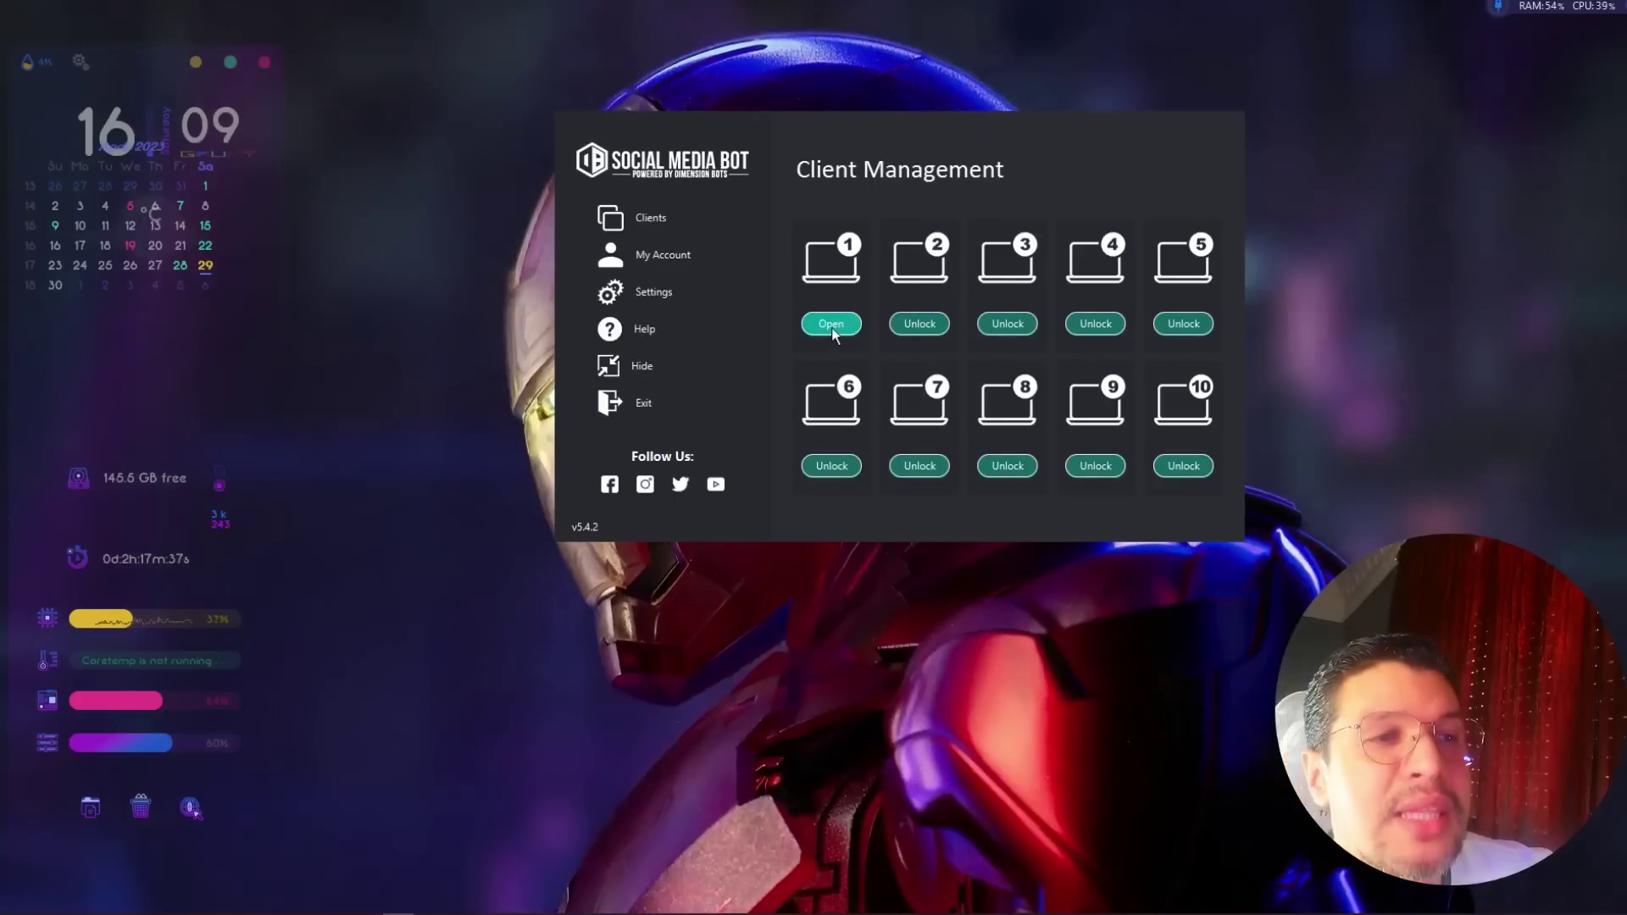
pyautogui.click(832, 326)
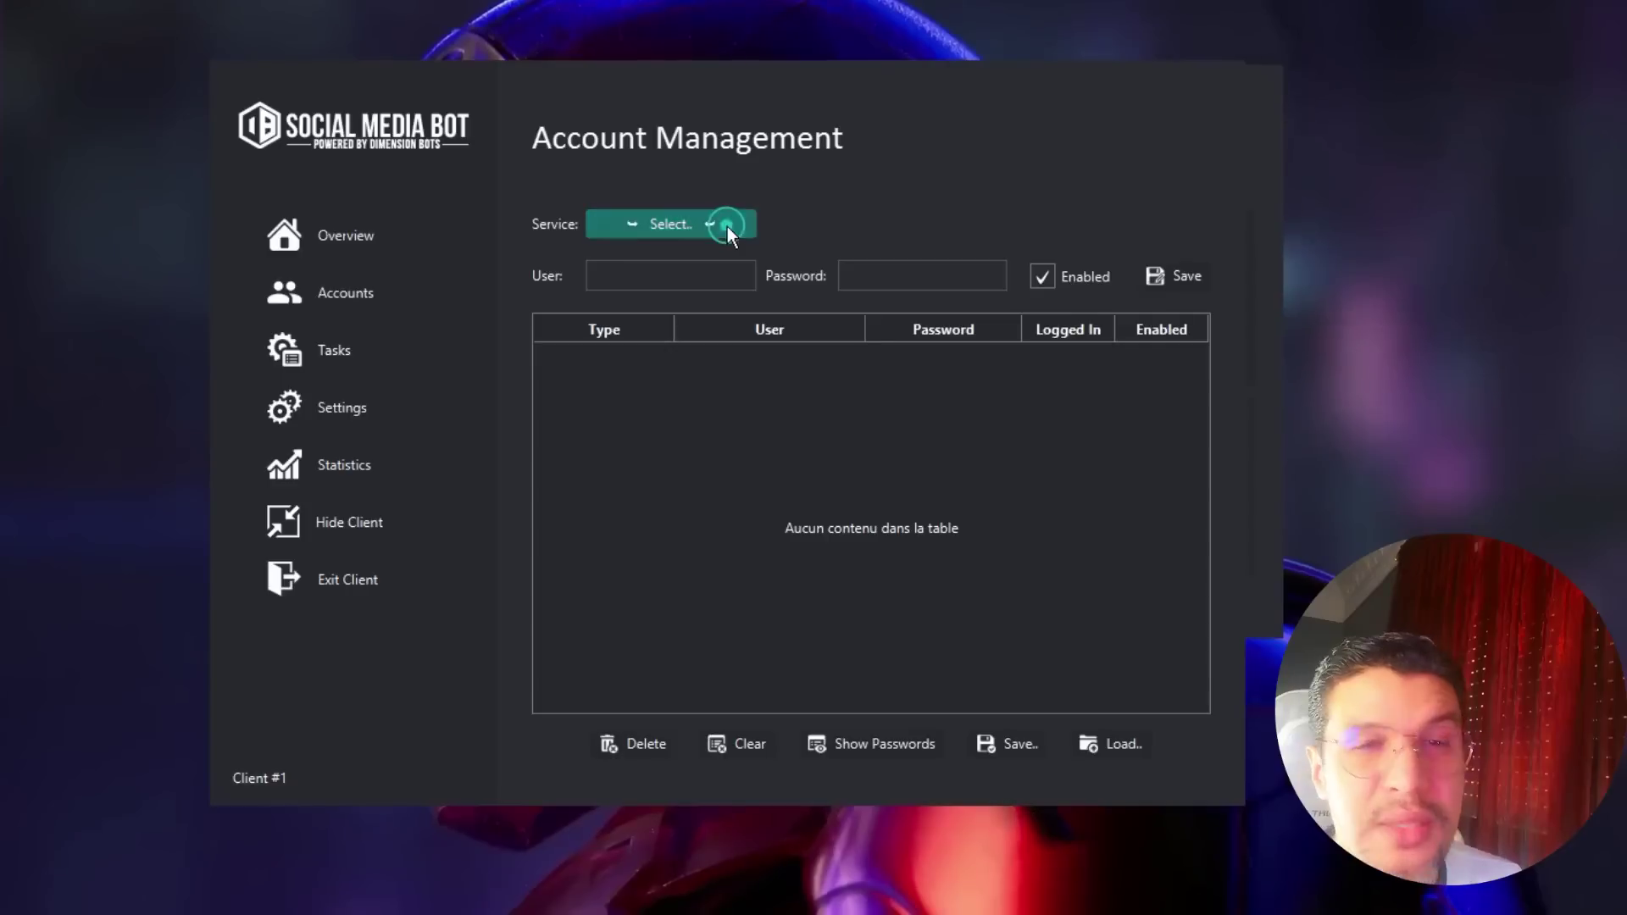
# Expand the Exchange Accounts services, then switch to Chrome and view AddMeFast, Hit4Hit and the other open exchange sites
pyautogui.click(727, 226)
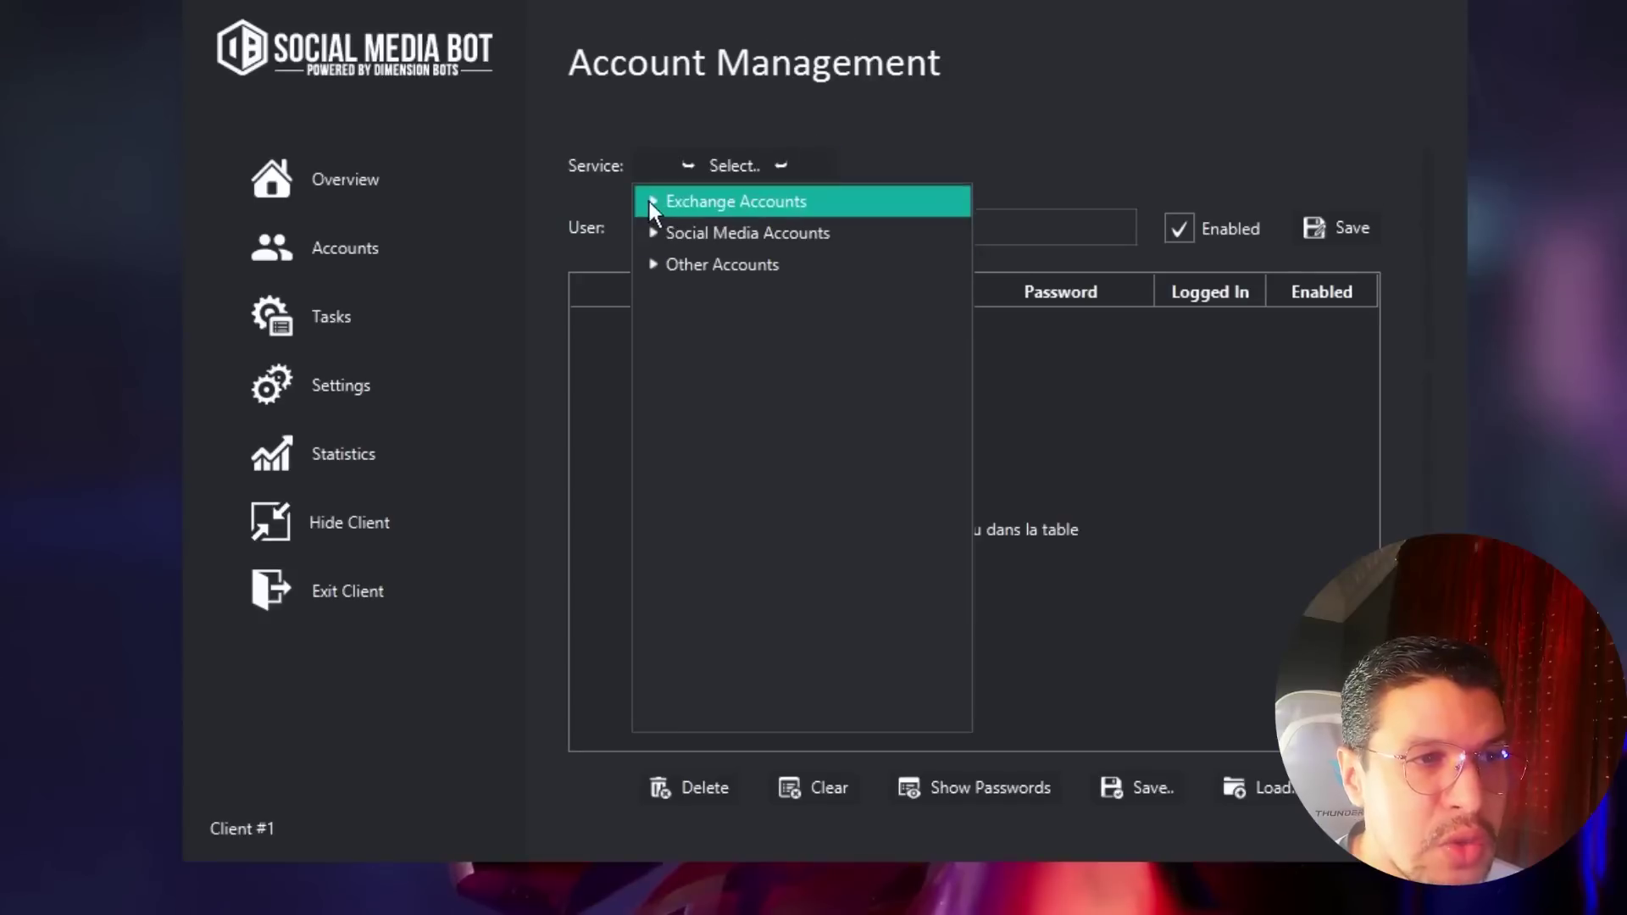
pyautogui.click(650, 202)
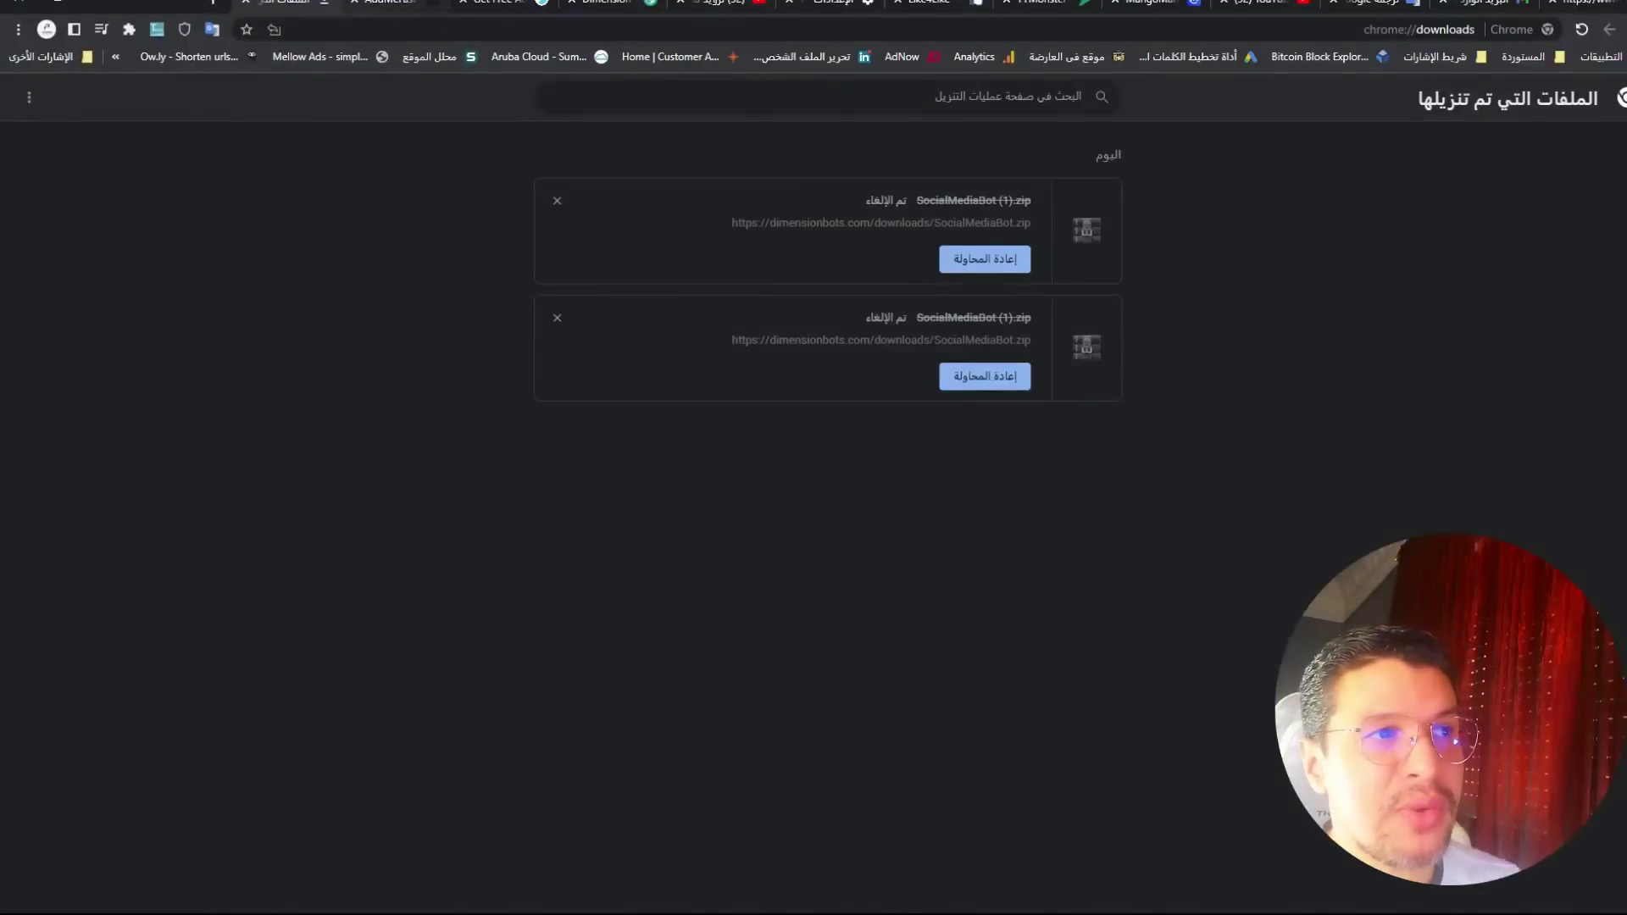
pyautogui.hotkey('ctrl', 'Tab')
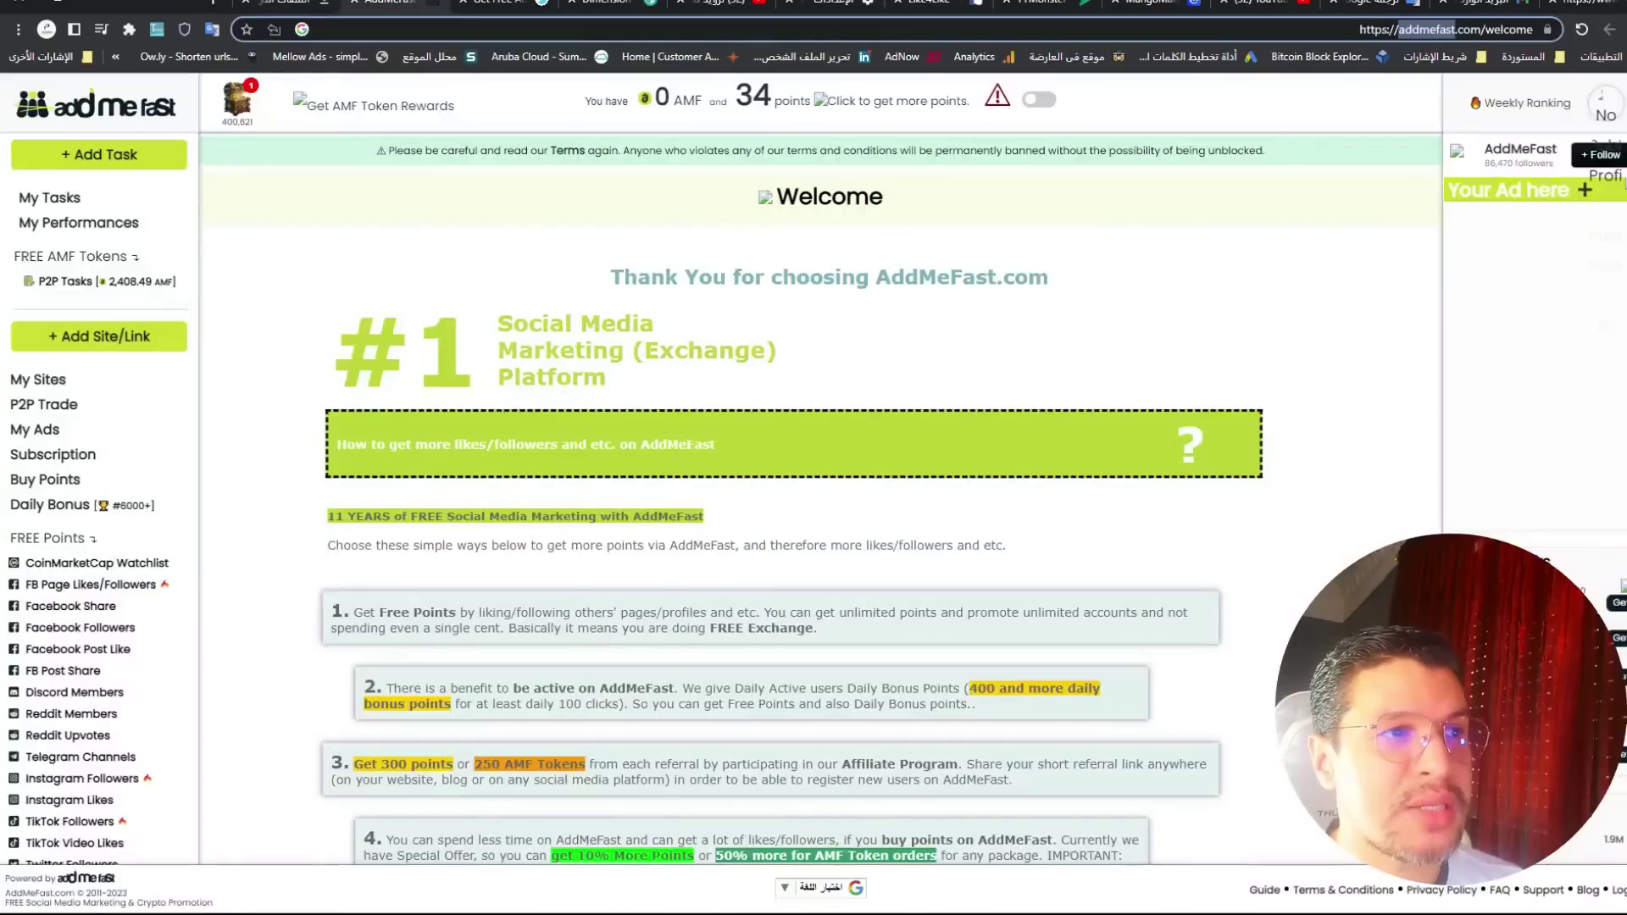
pyautogui.click(523, 10)
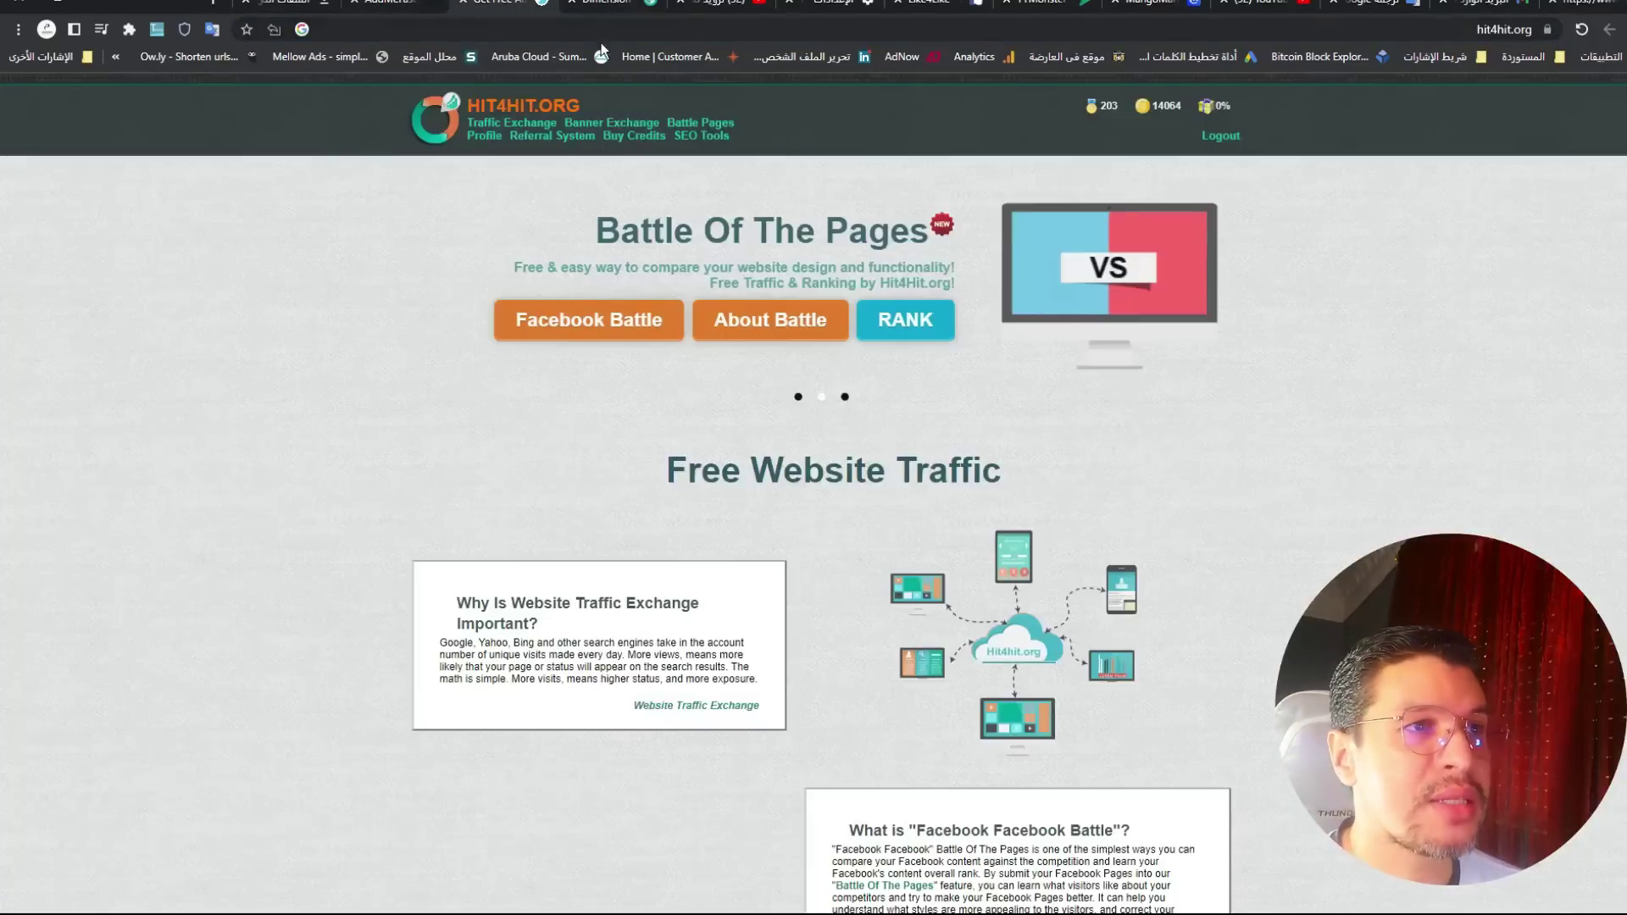
pyautogui.click(932, 7)
pyautogui.click(1041, 6)
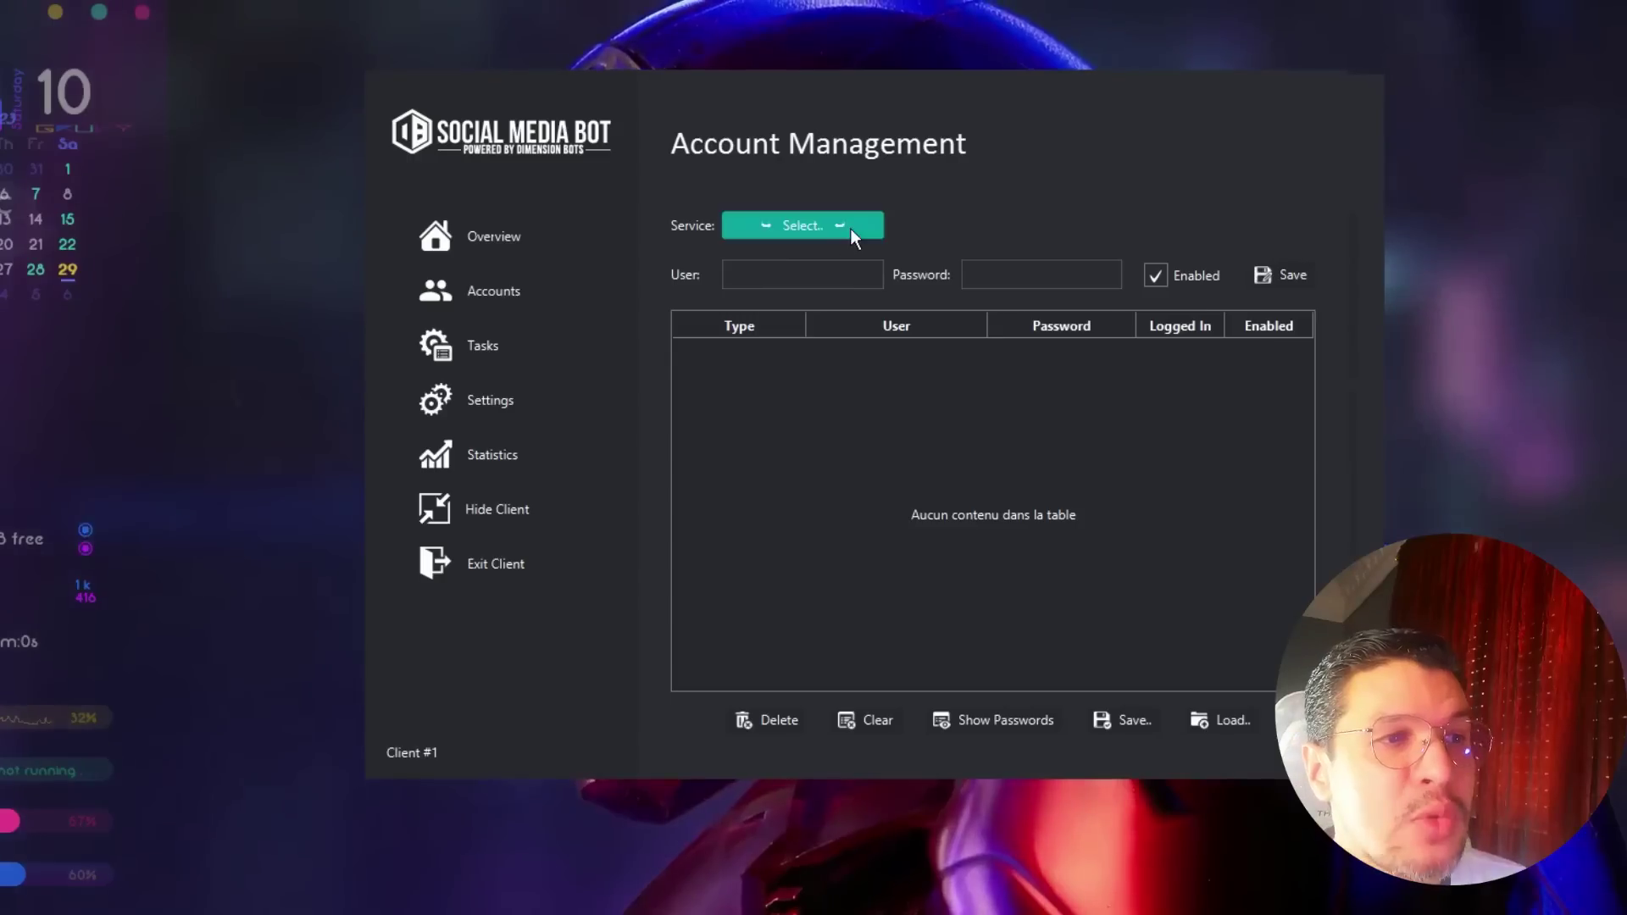
# Look through the exchange and social media services in account management and choose Hit4Hit as the service
pyautogui.click(811, 229)
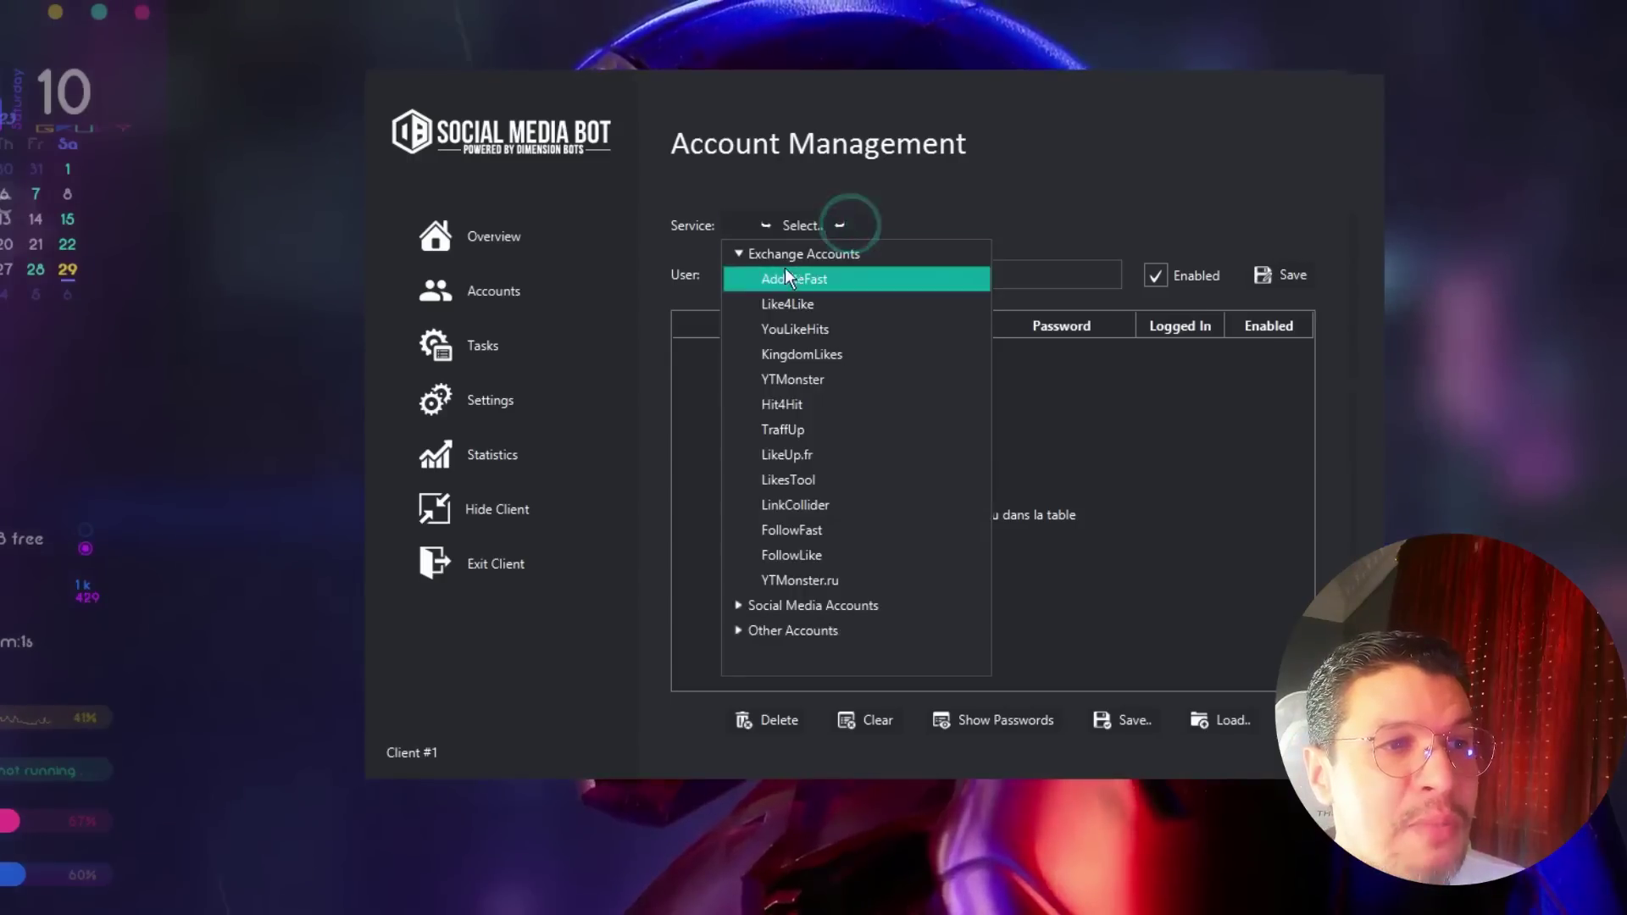
pyautogui.click(739, 608)
pyautogui.scroll(-2, 781, 544)
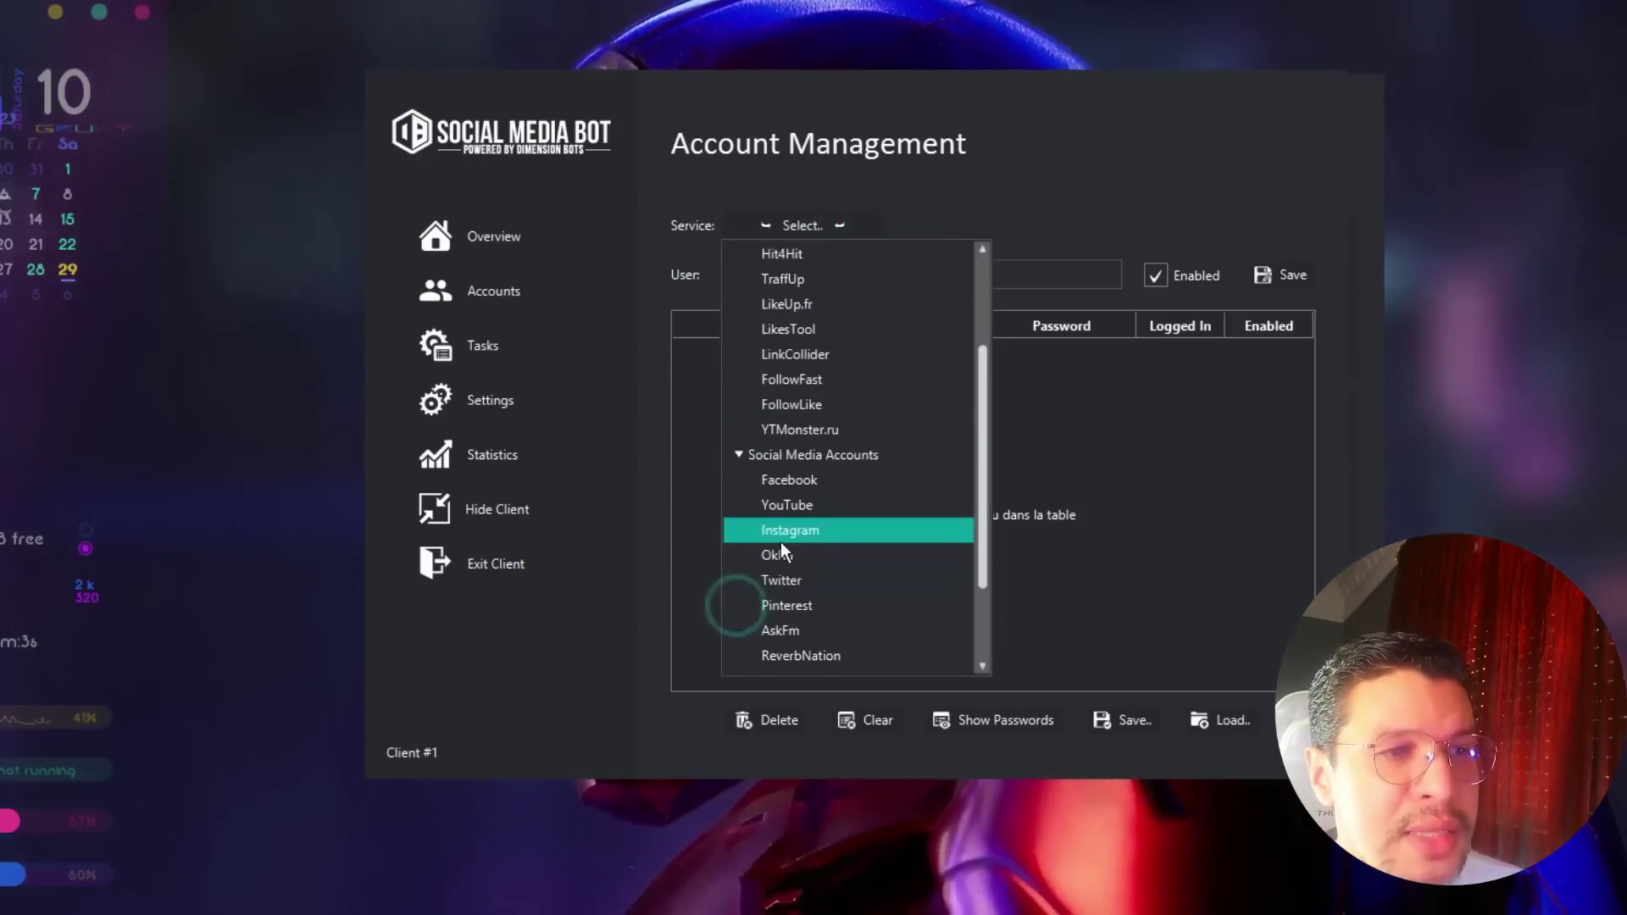
pyautogui.scroll(-1, 828, 628)
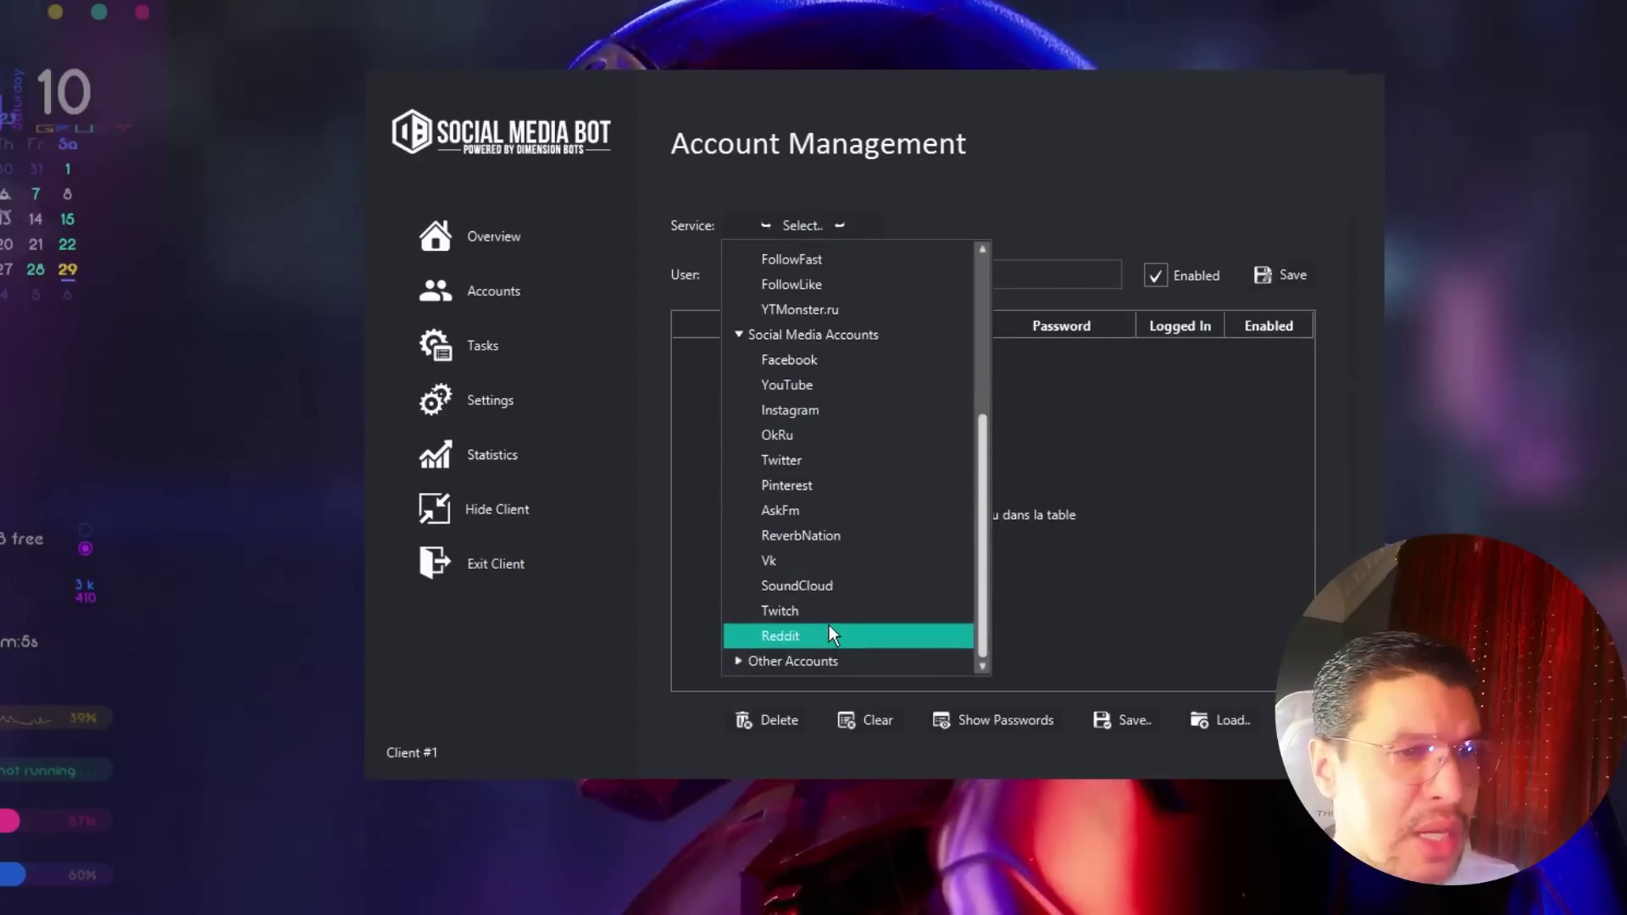
pyautogui.scroll(4, 828, 627)
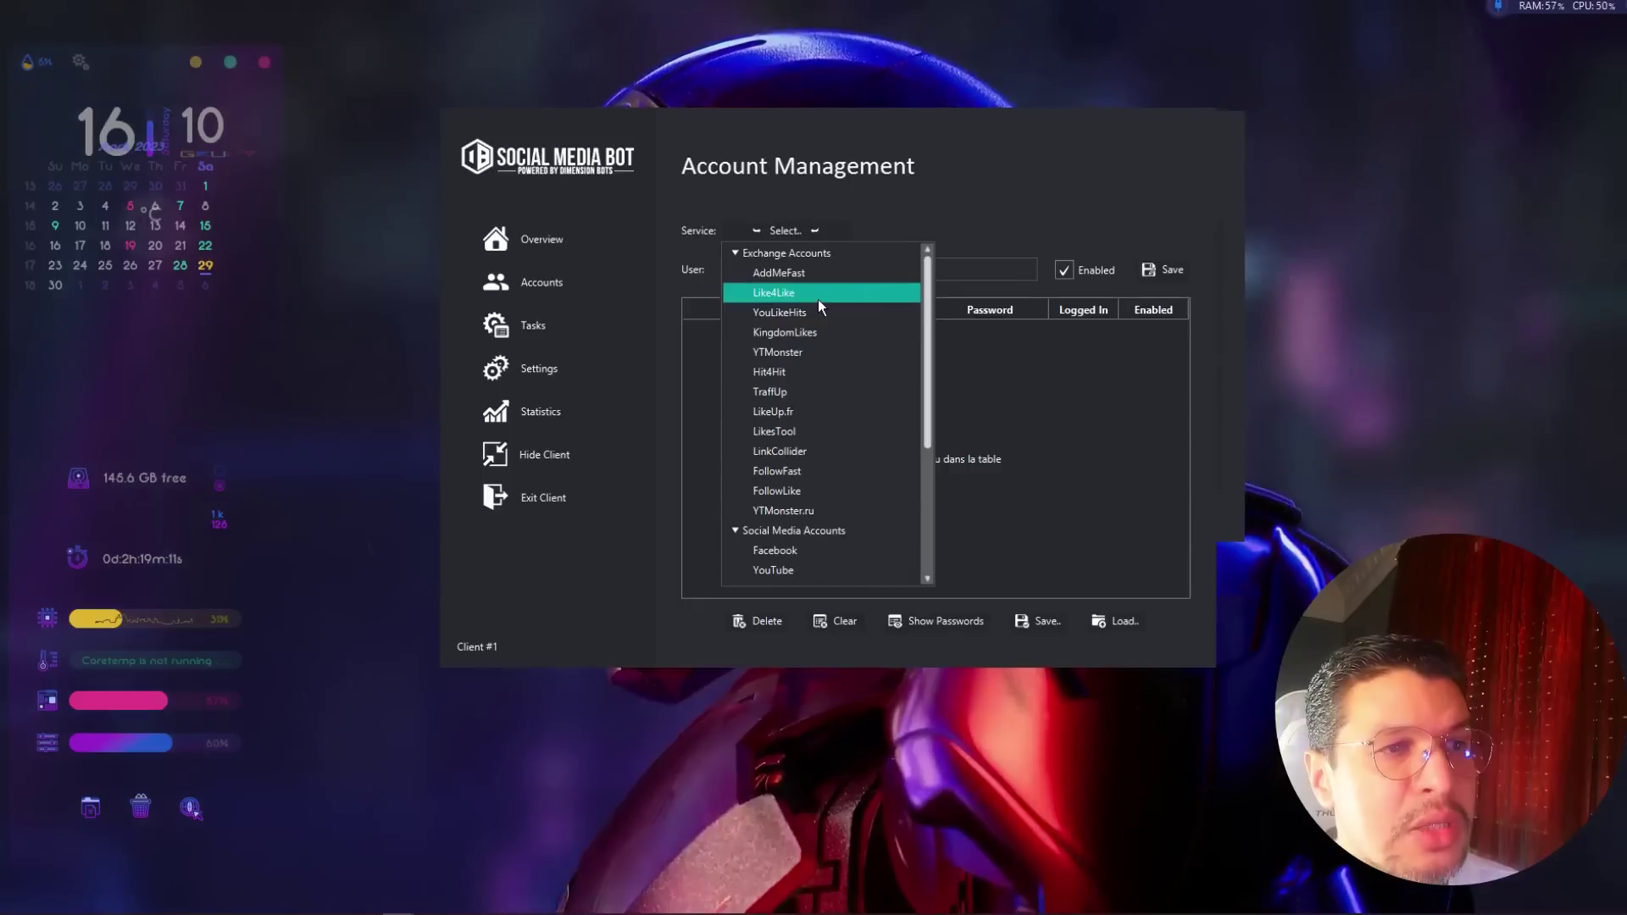
pyautogui.click(780, 374)
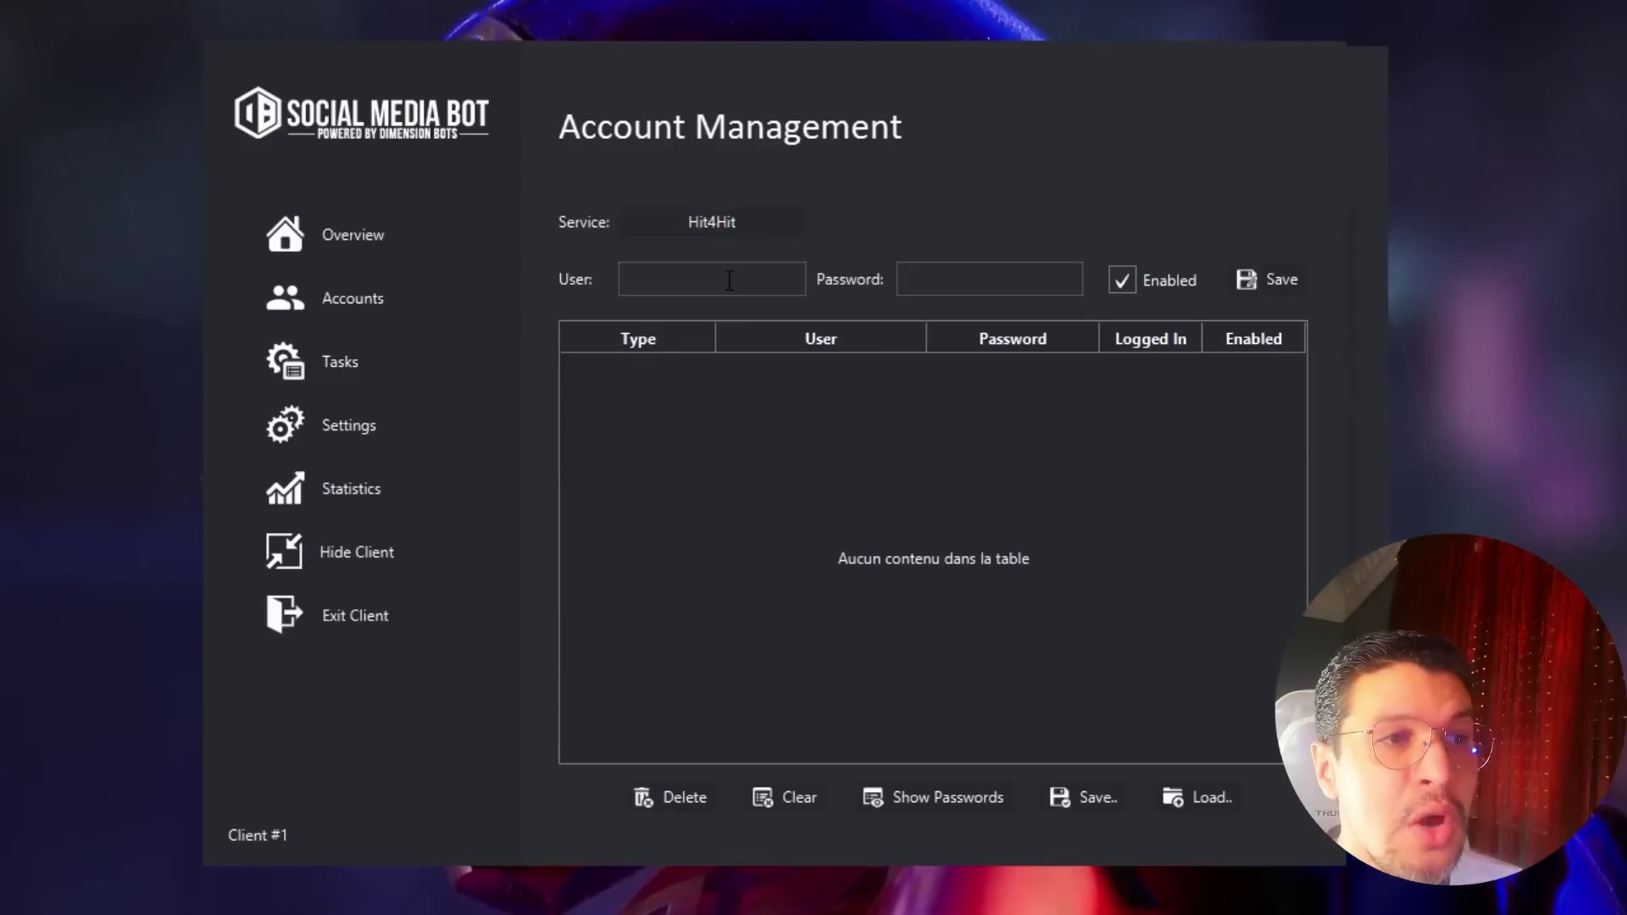
# Enter the Hit4Hit account's username and password and save the account to the list
pyautogui.click(729, 281)
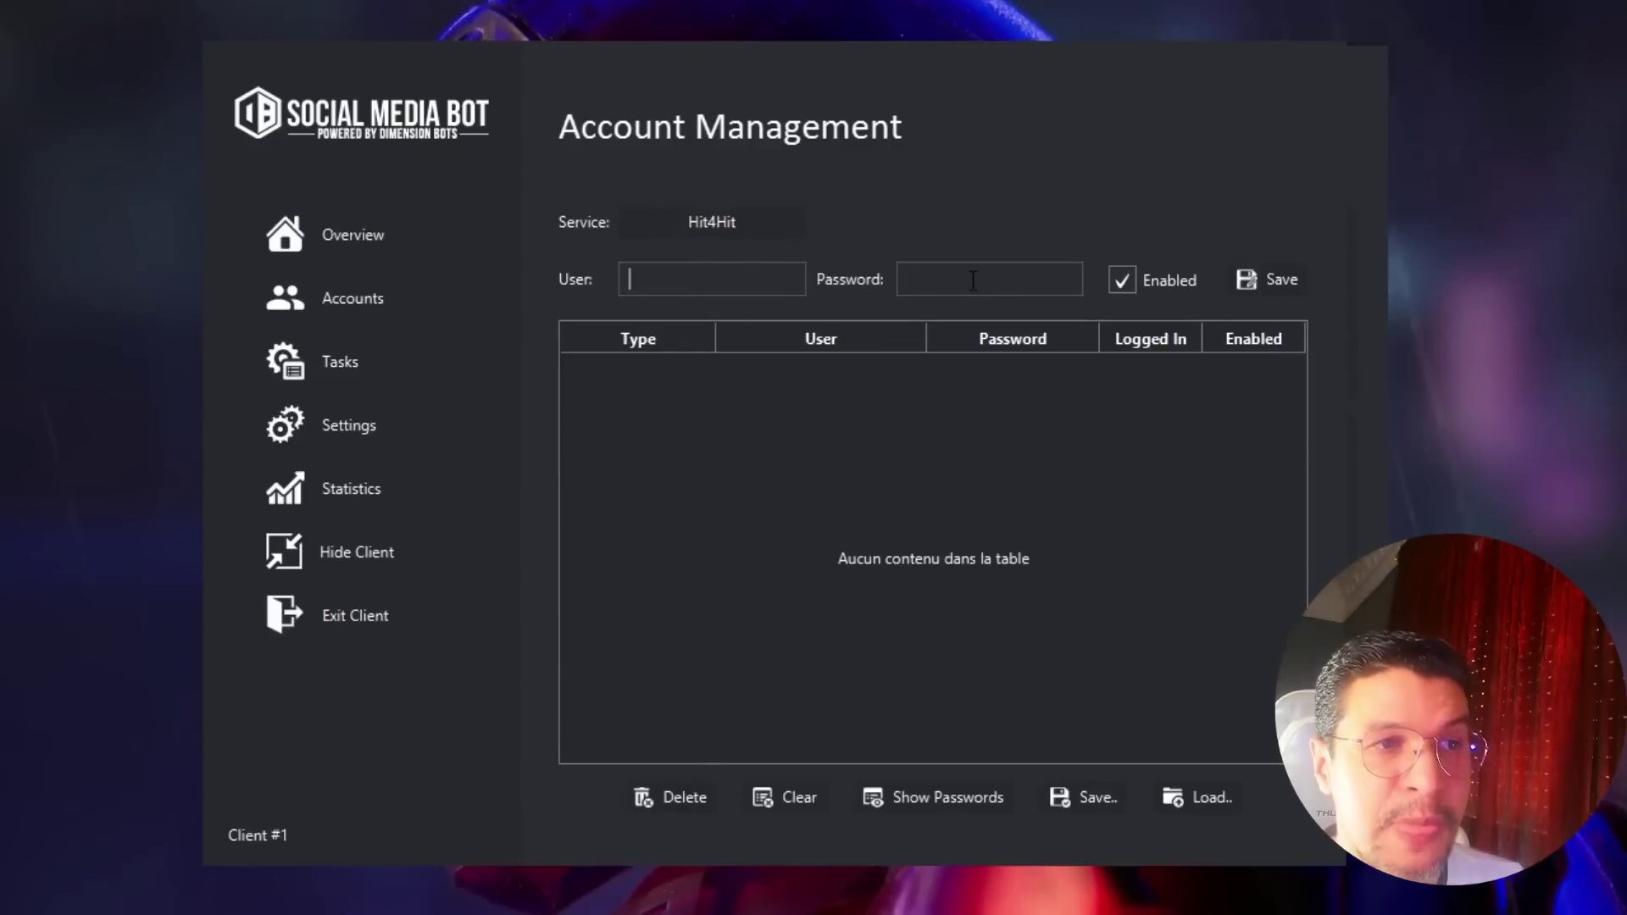
pyautogui.click(968, 278)
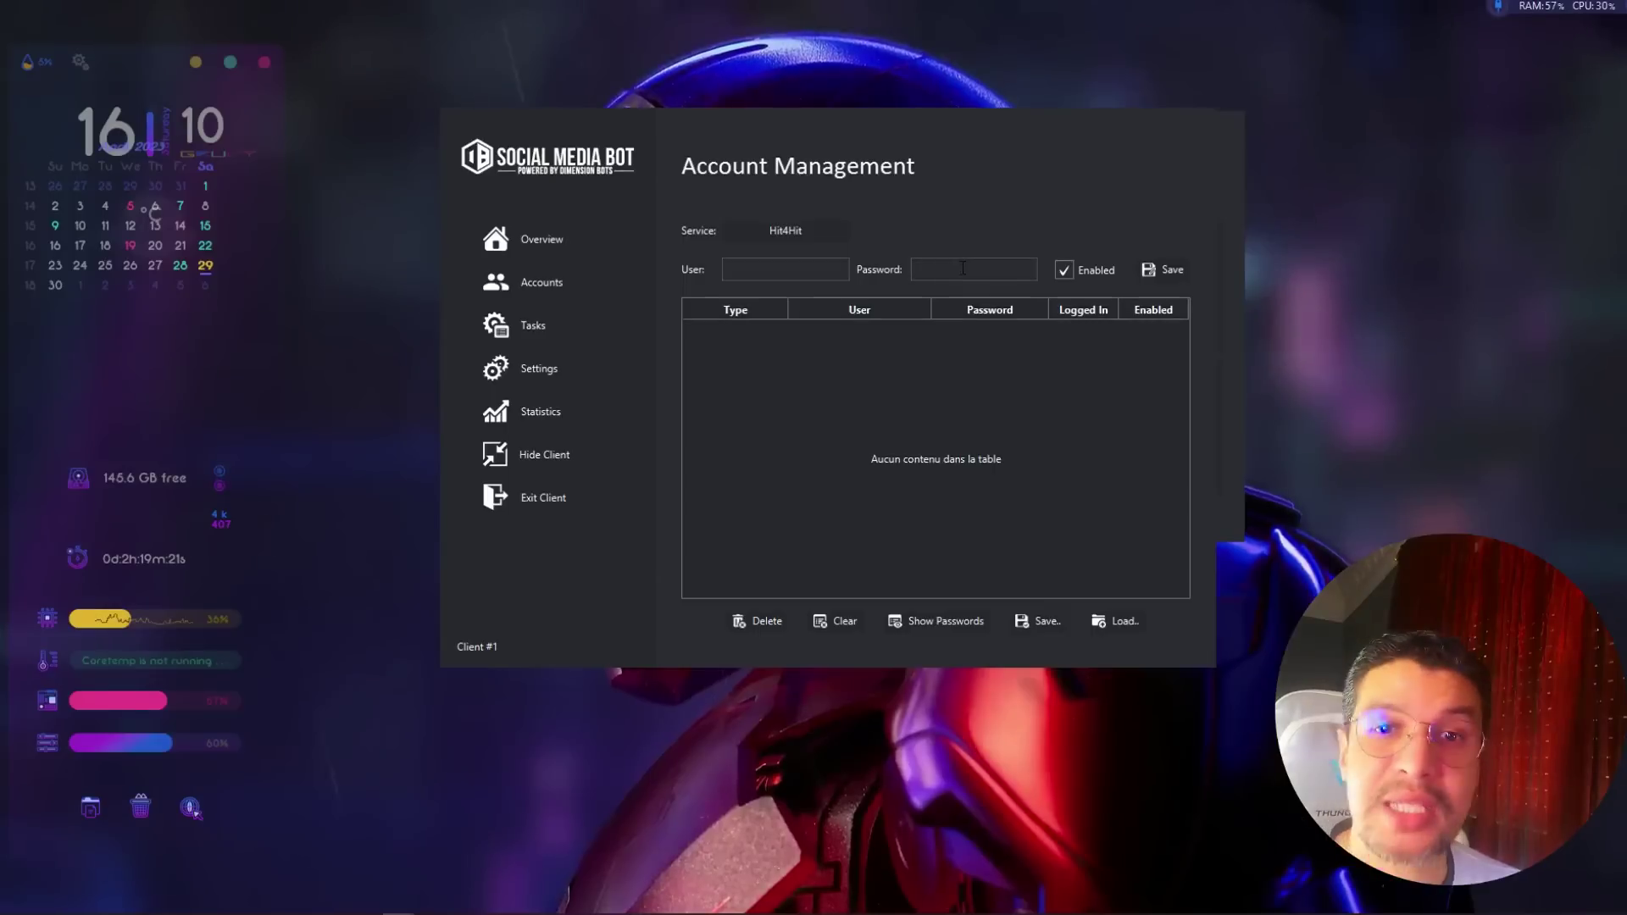
pyautogui.click(811, 271)
pyautogui.write('most')
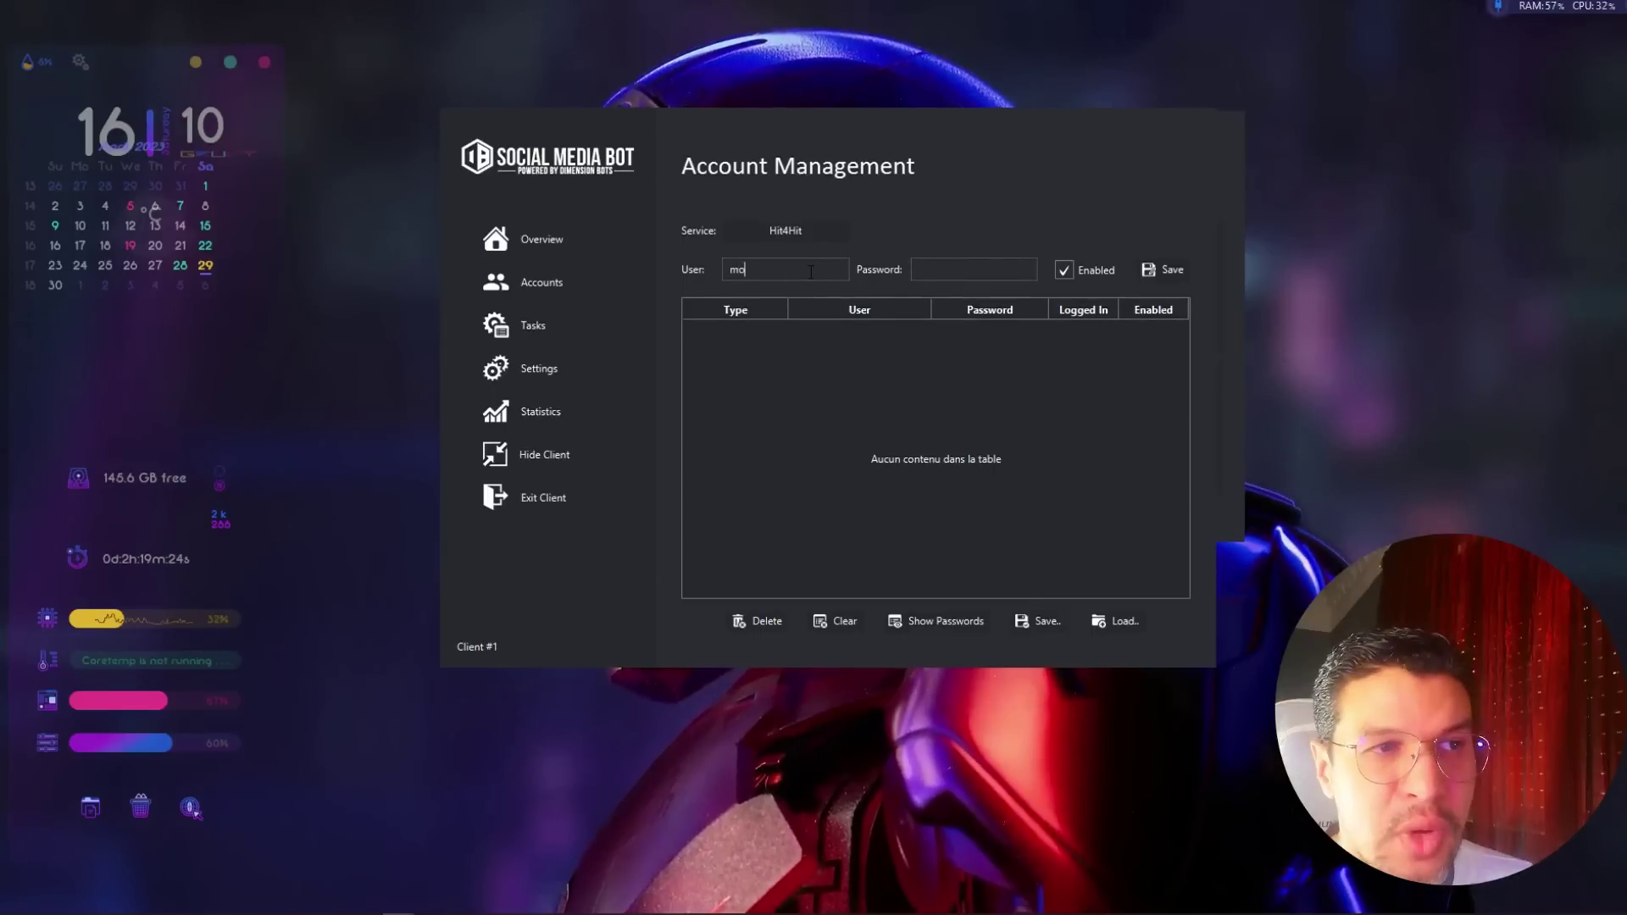
pyautogui.write('un')
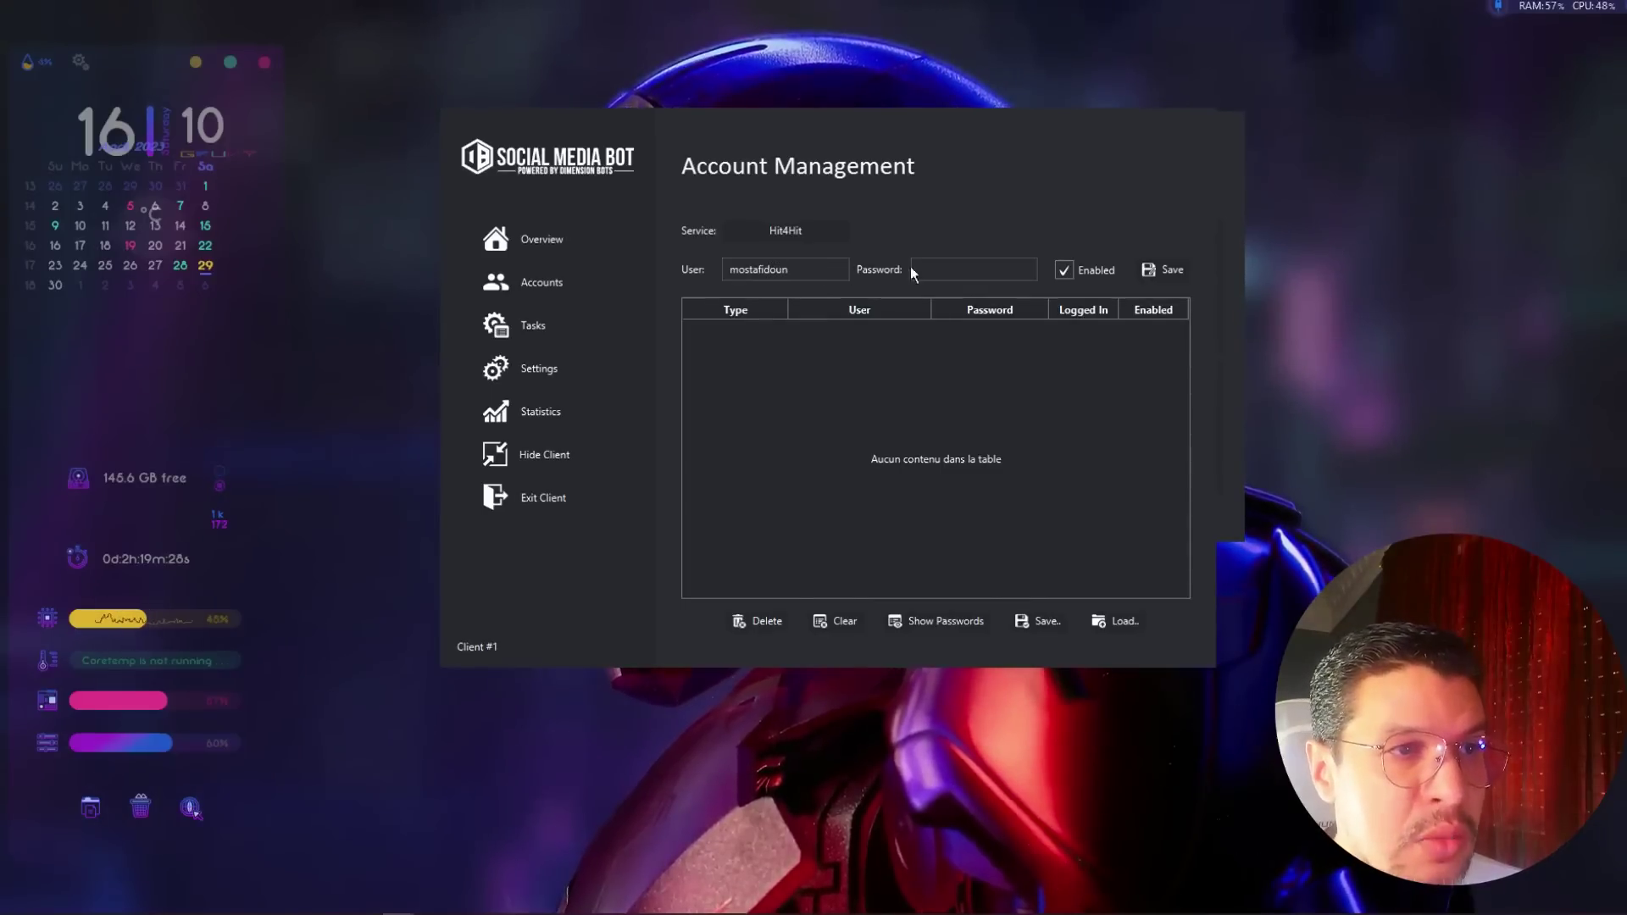
pyautogui.write('••••••••')
pyautogui.press('Return')
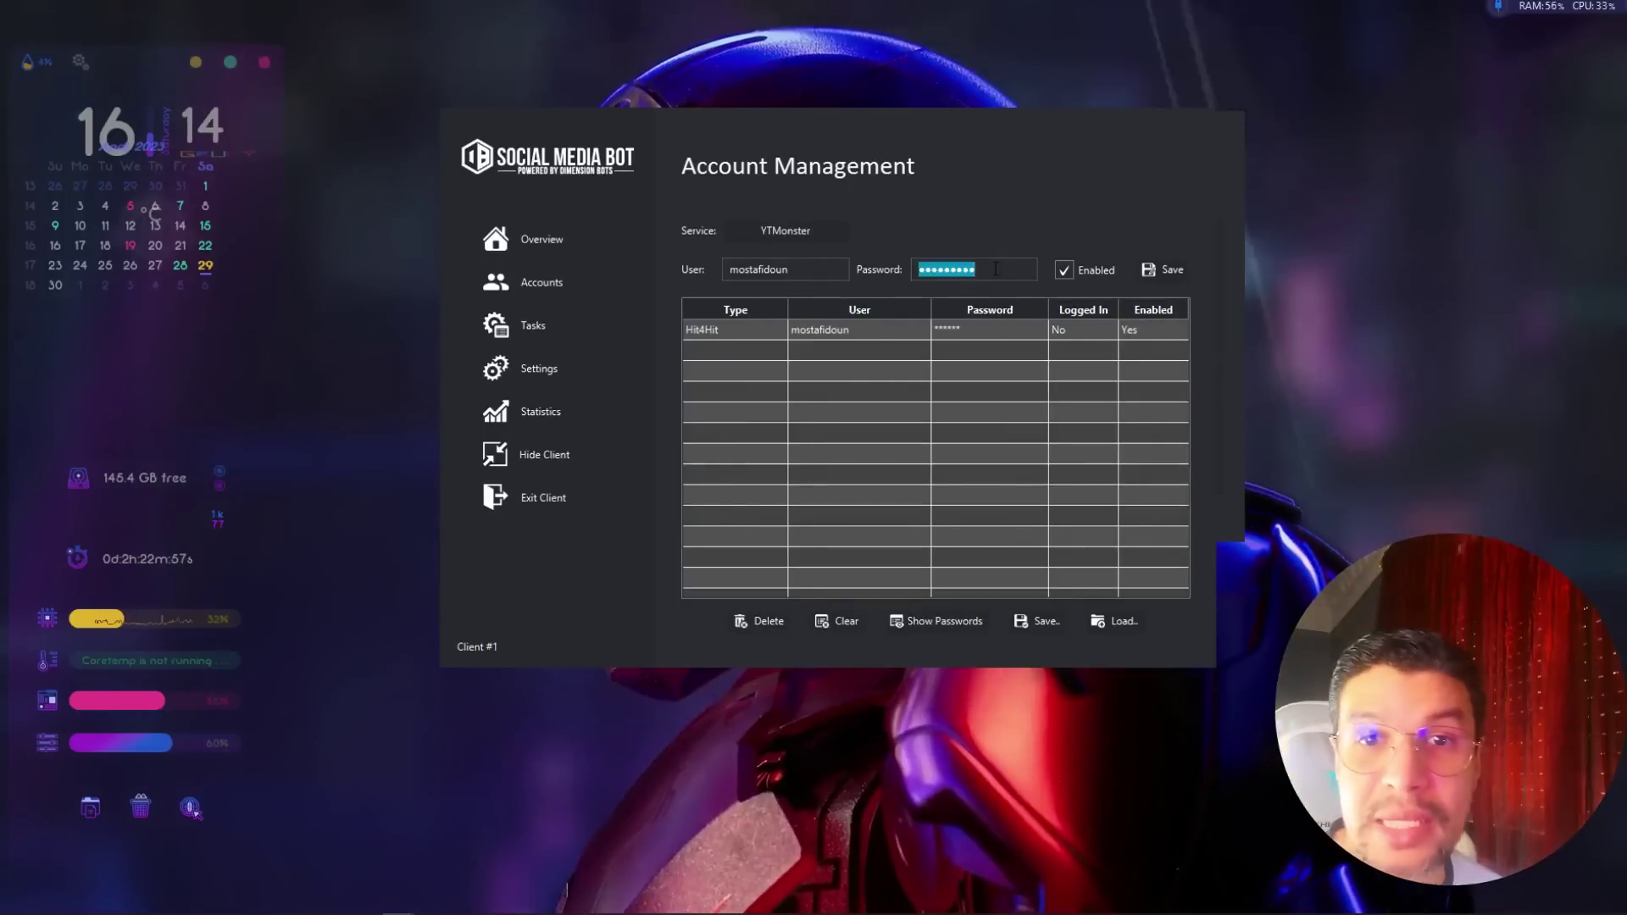
# Replace the password in the account form for the YTMonster service
pyautogui.write('••••••••')
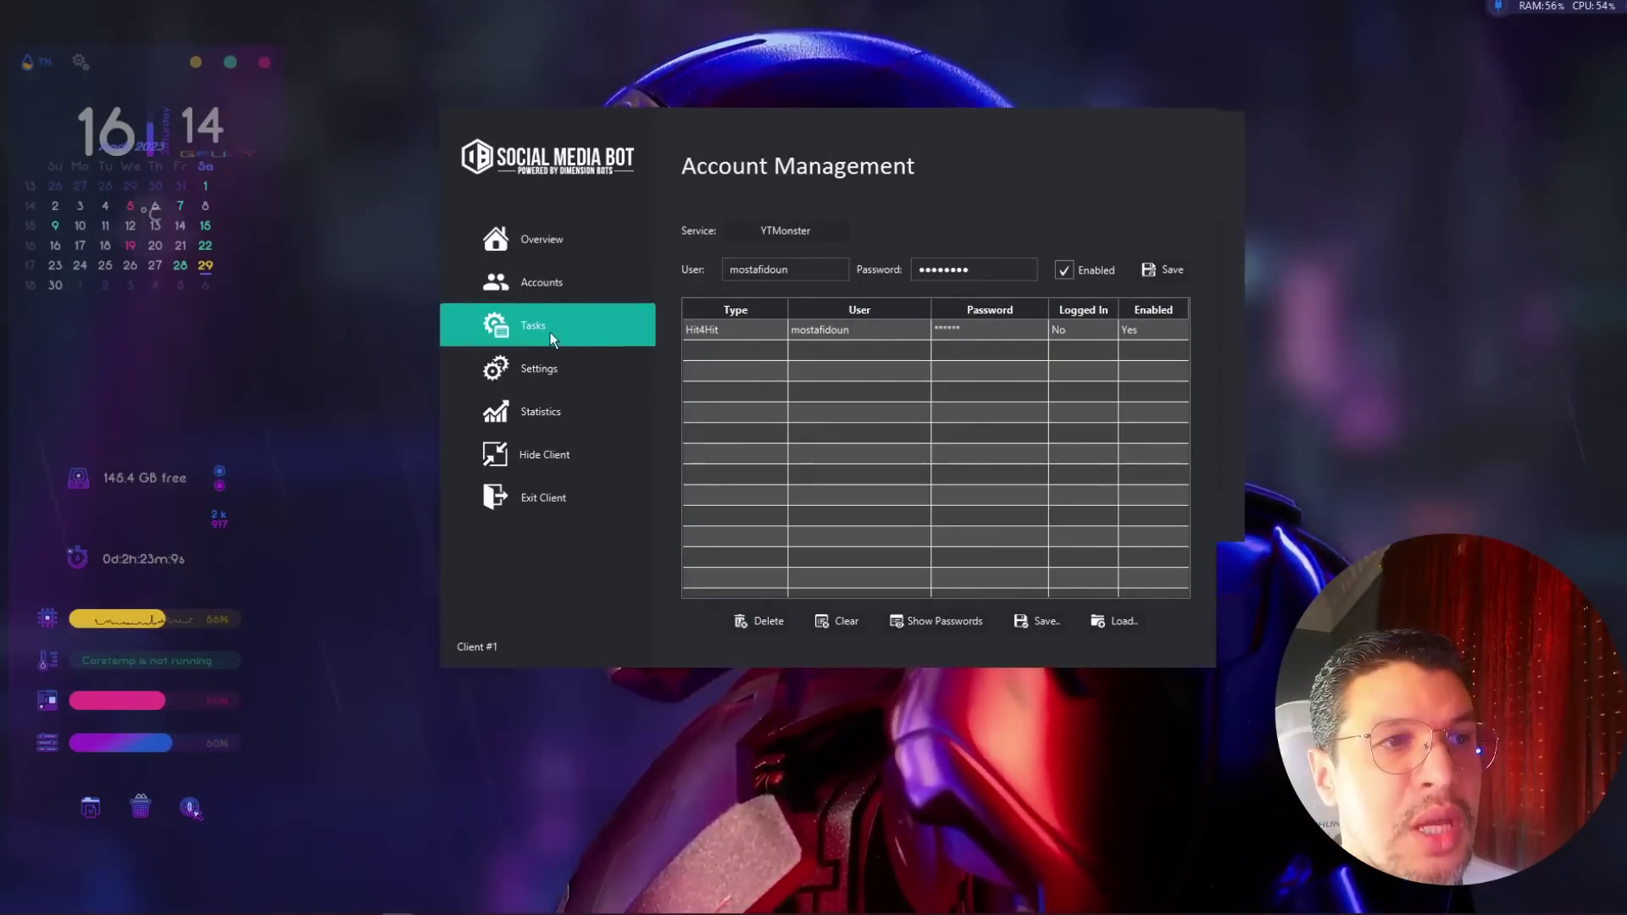
# In the task settings, choose Hit4Hit as the service and Website Traffic as its task
pyautogui.click(530, 327)
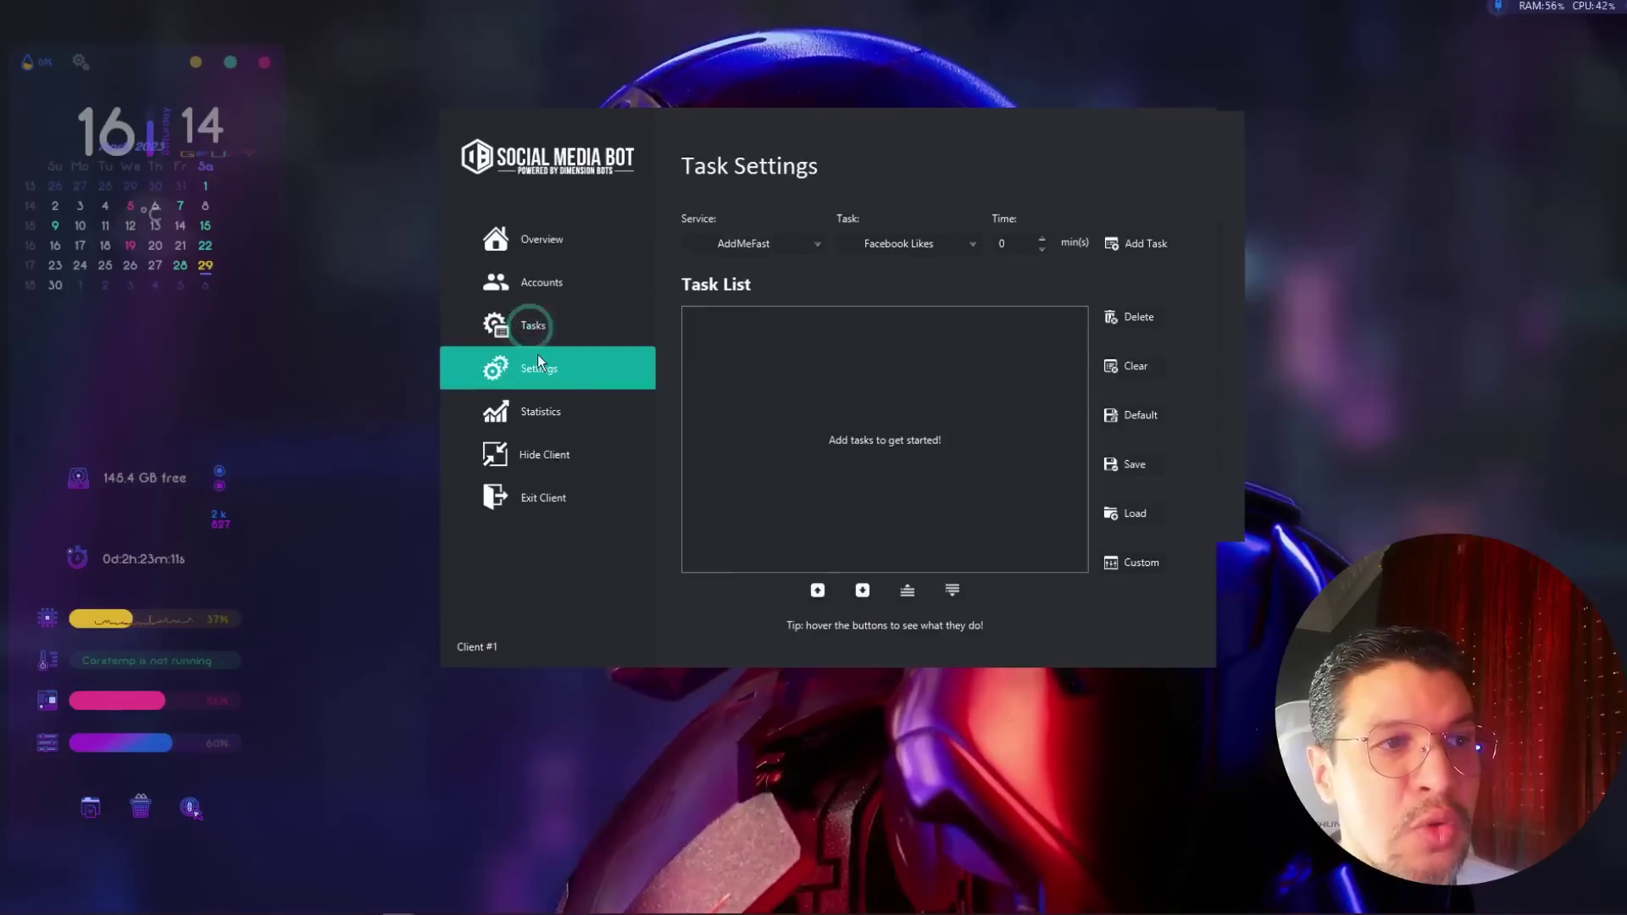
pyautogui.click(811, 243)
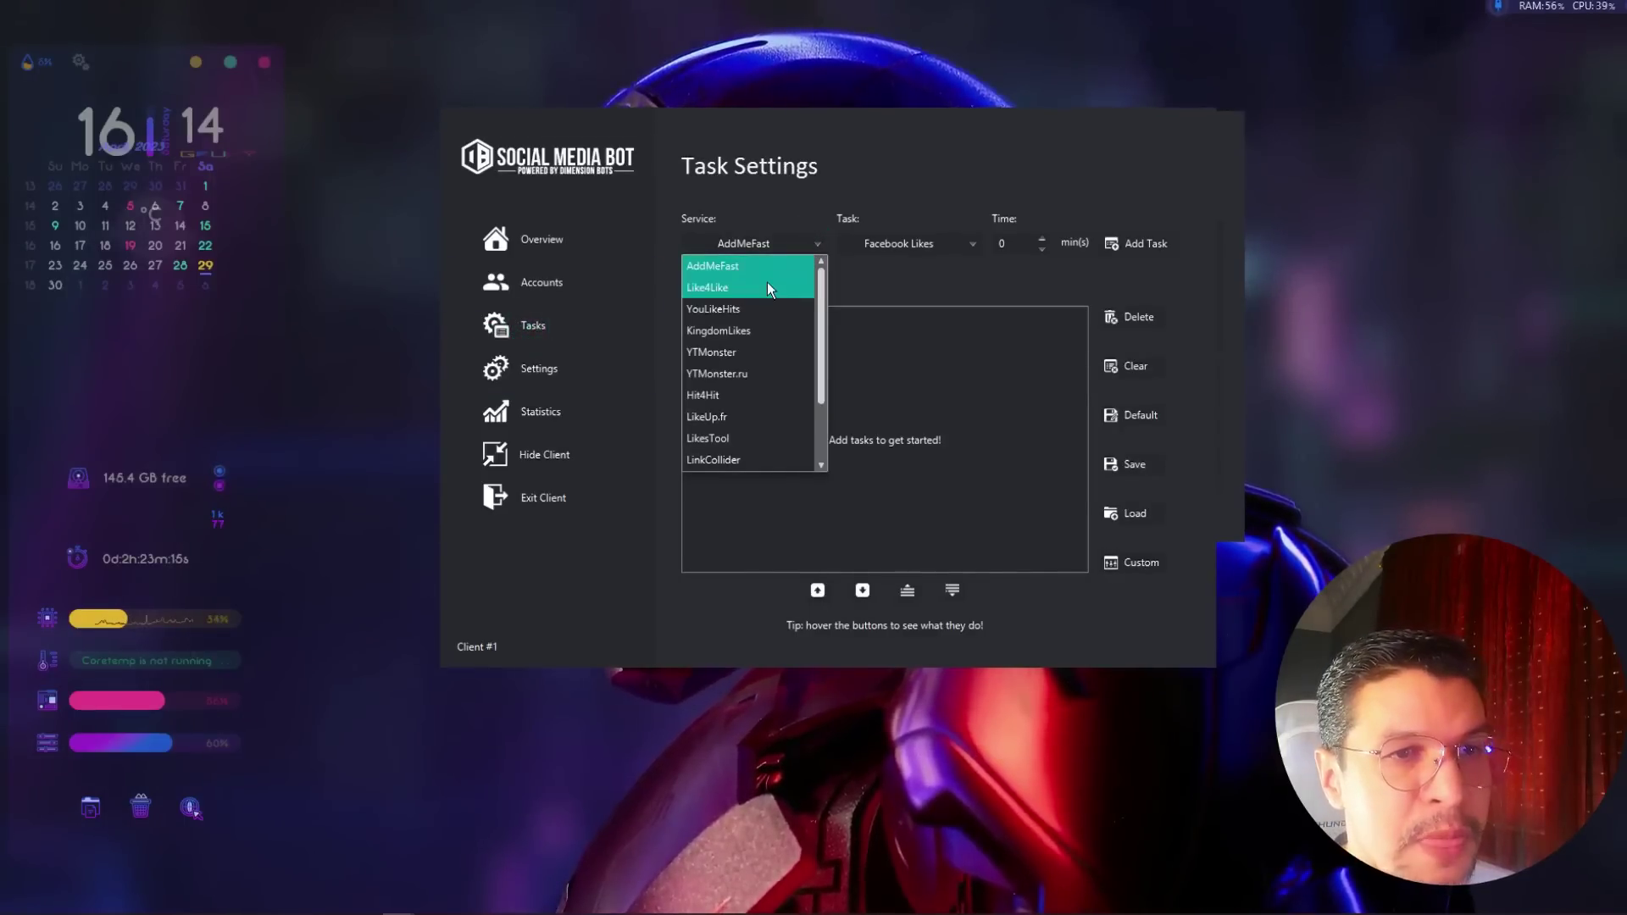
pyautogui.click(733, 393)
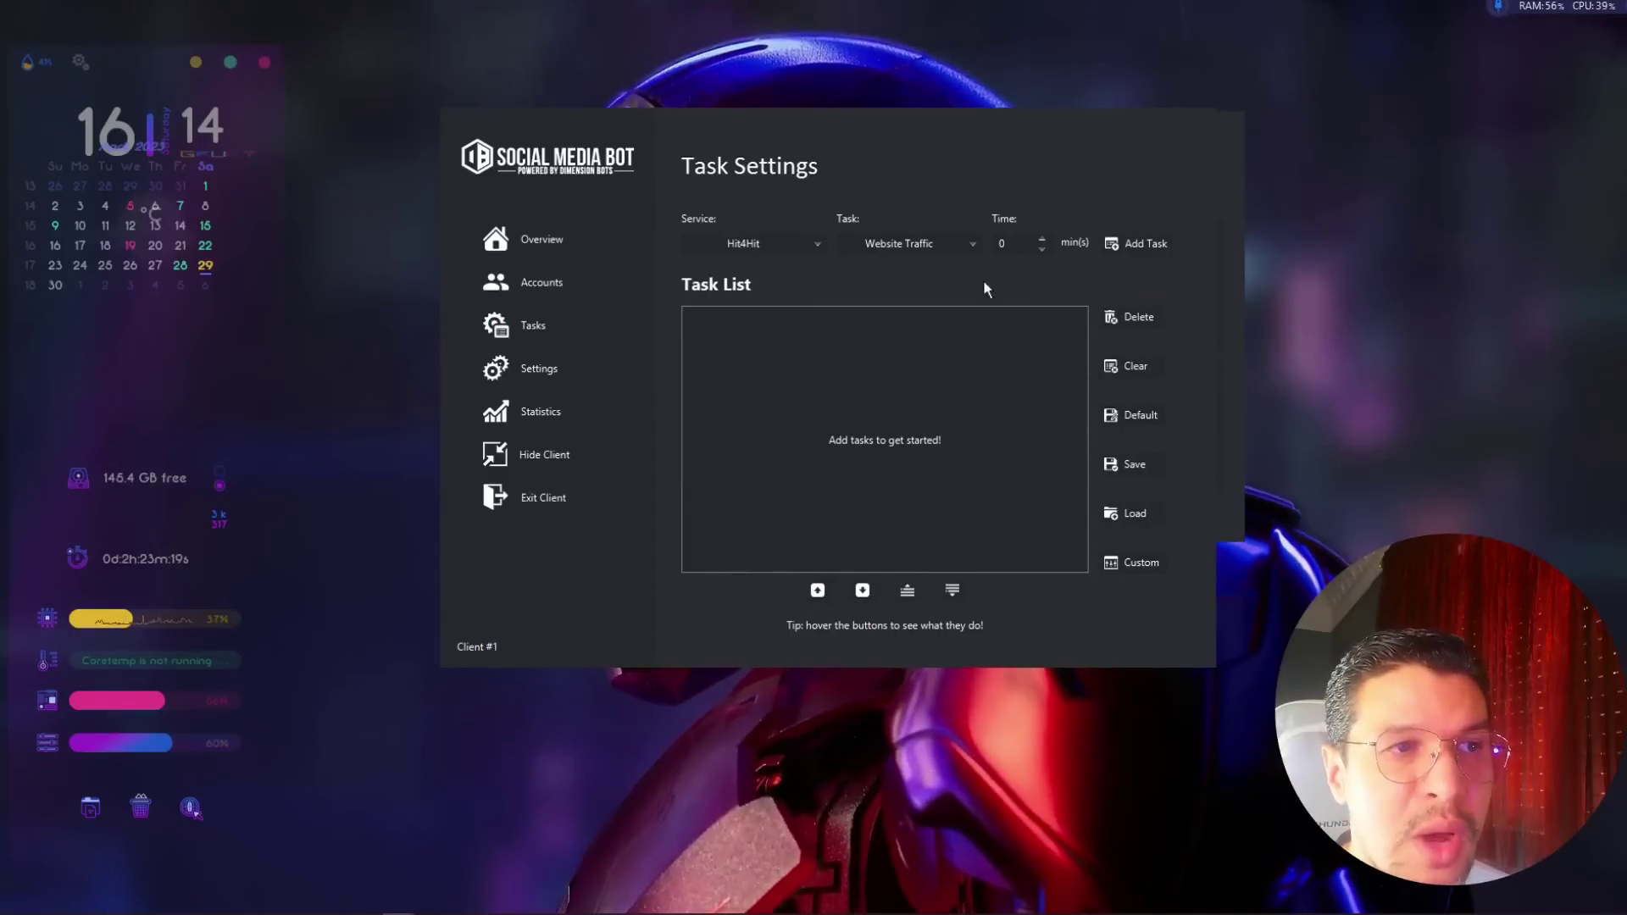
pyautogui.click(967, 247)
pyautogui.click(956, 265)
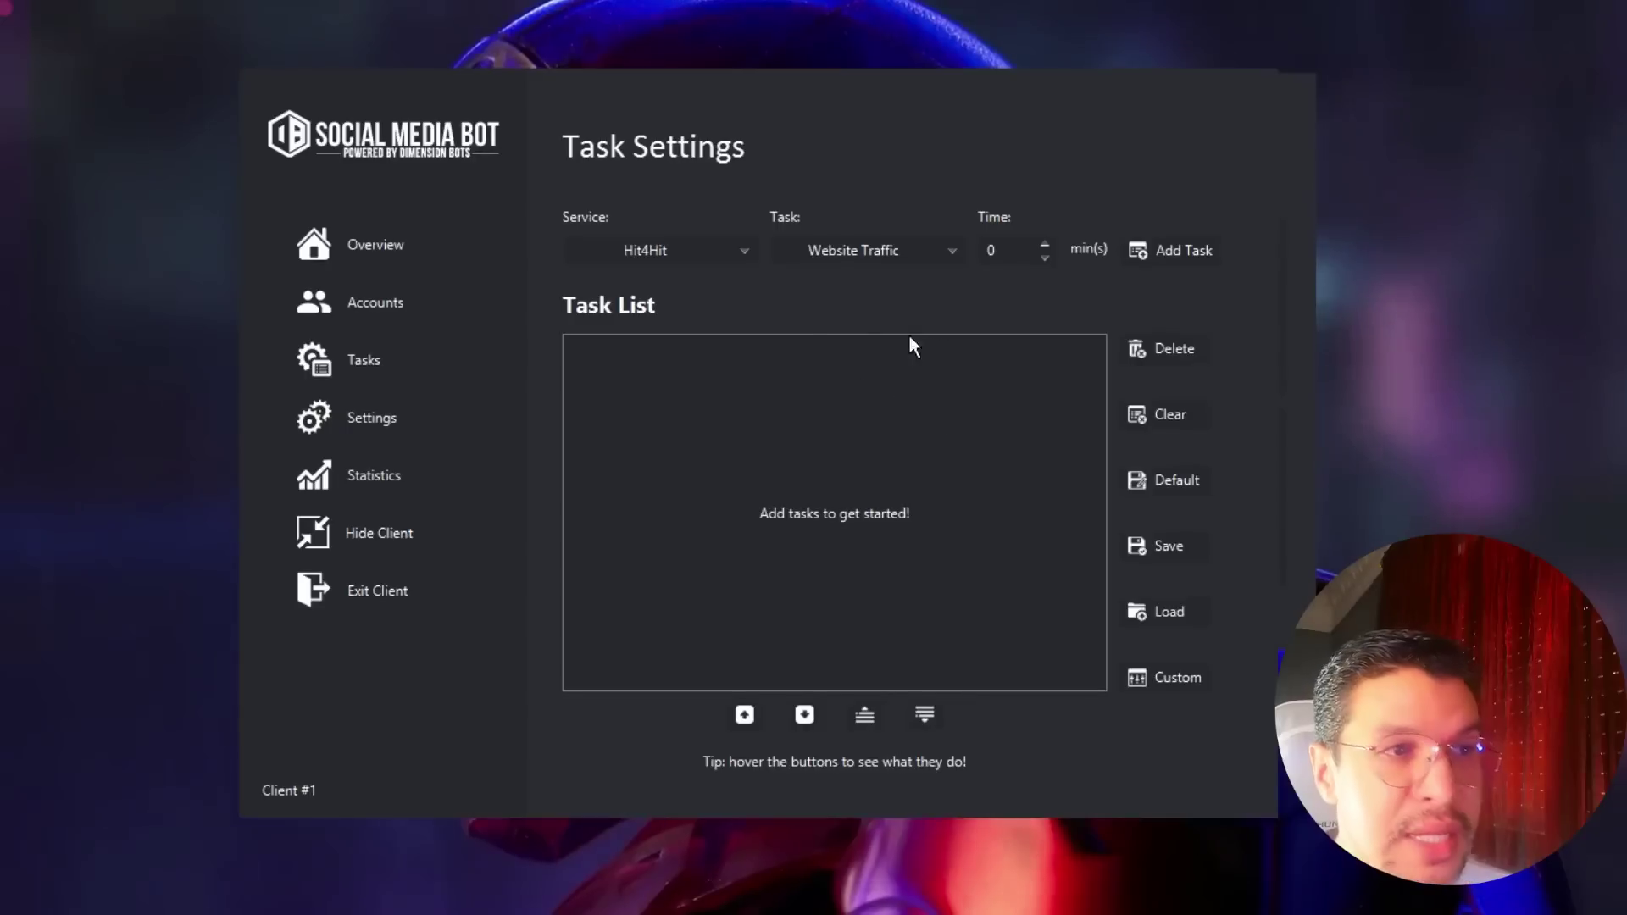
# In the bot settings, set the points limit for stopping the bot to 2000 and leave that stop option switched off
pyautogui.click(388, 419)
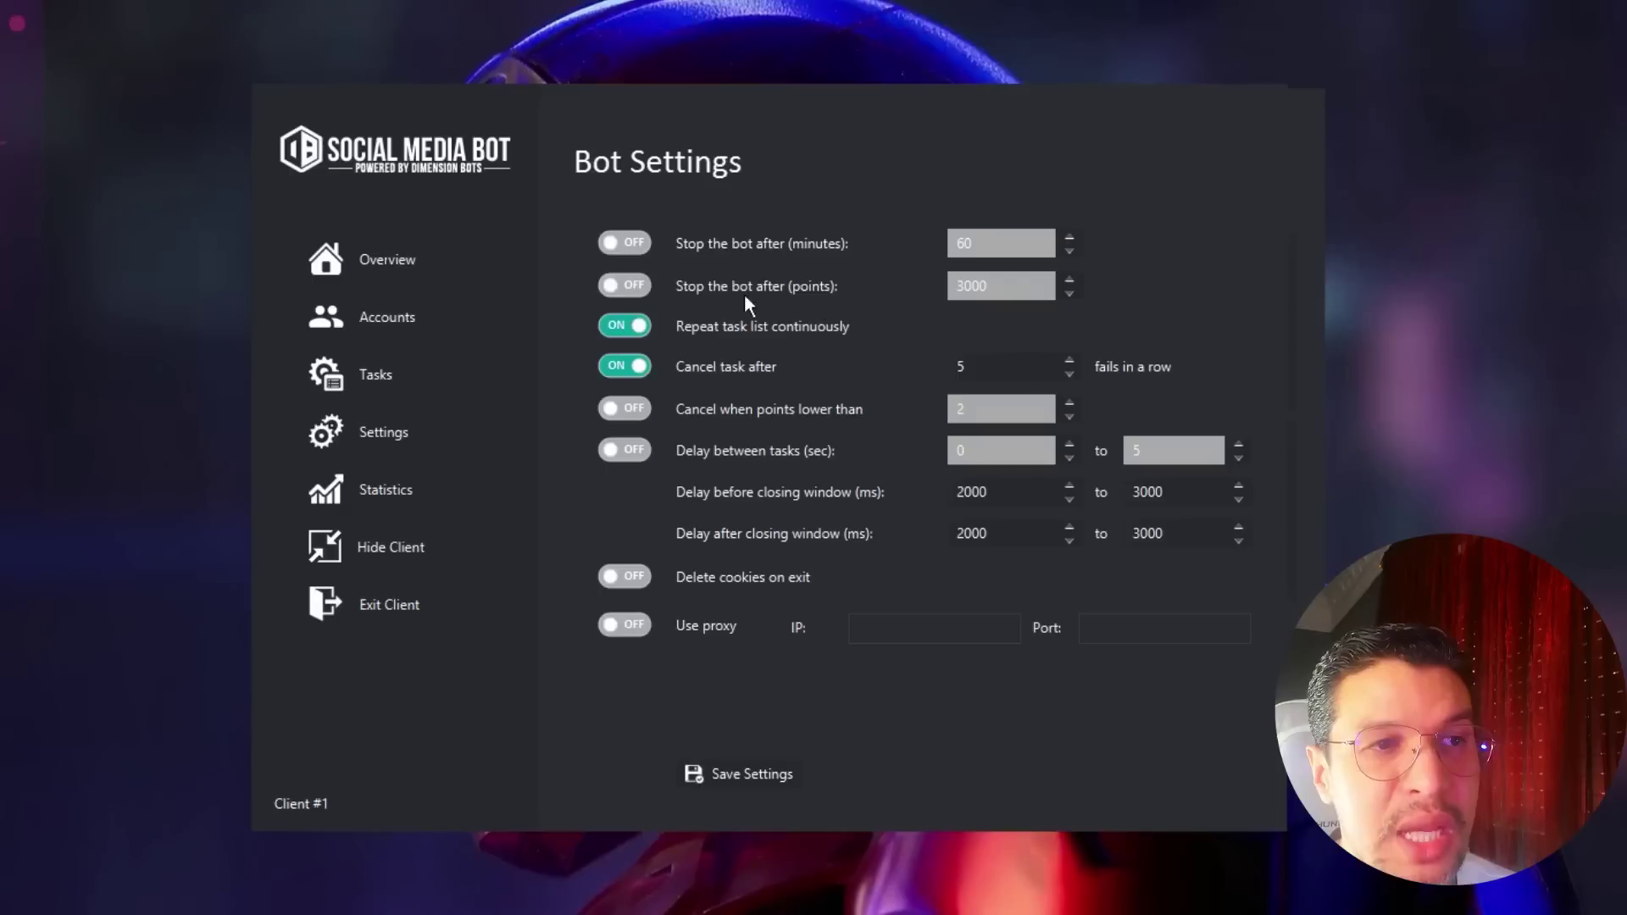
pyautogui.click(625, 285)
pyautogui.click(625, 286)
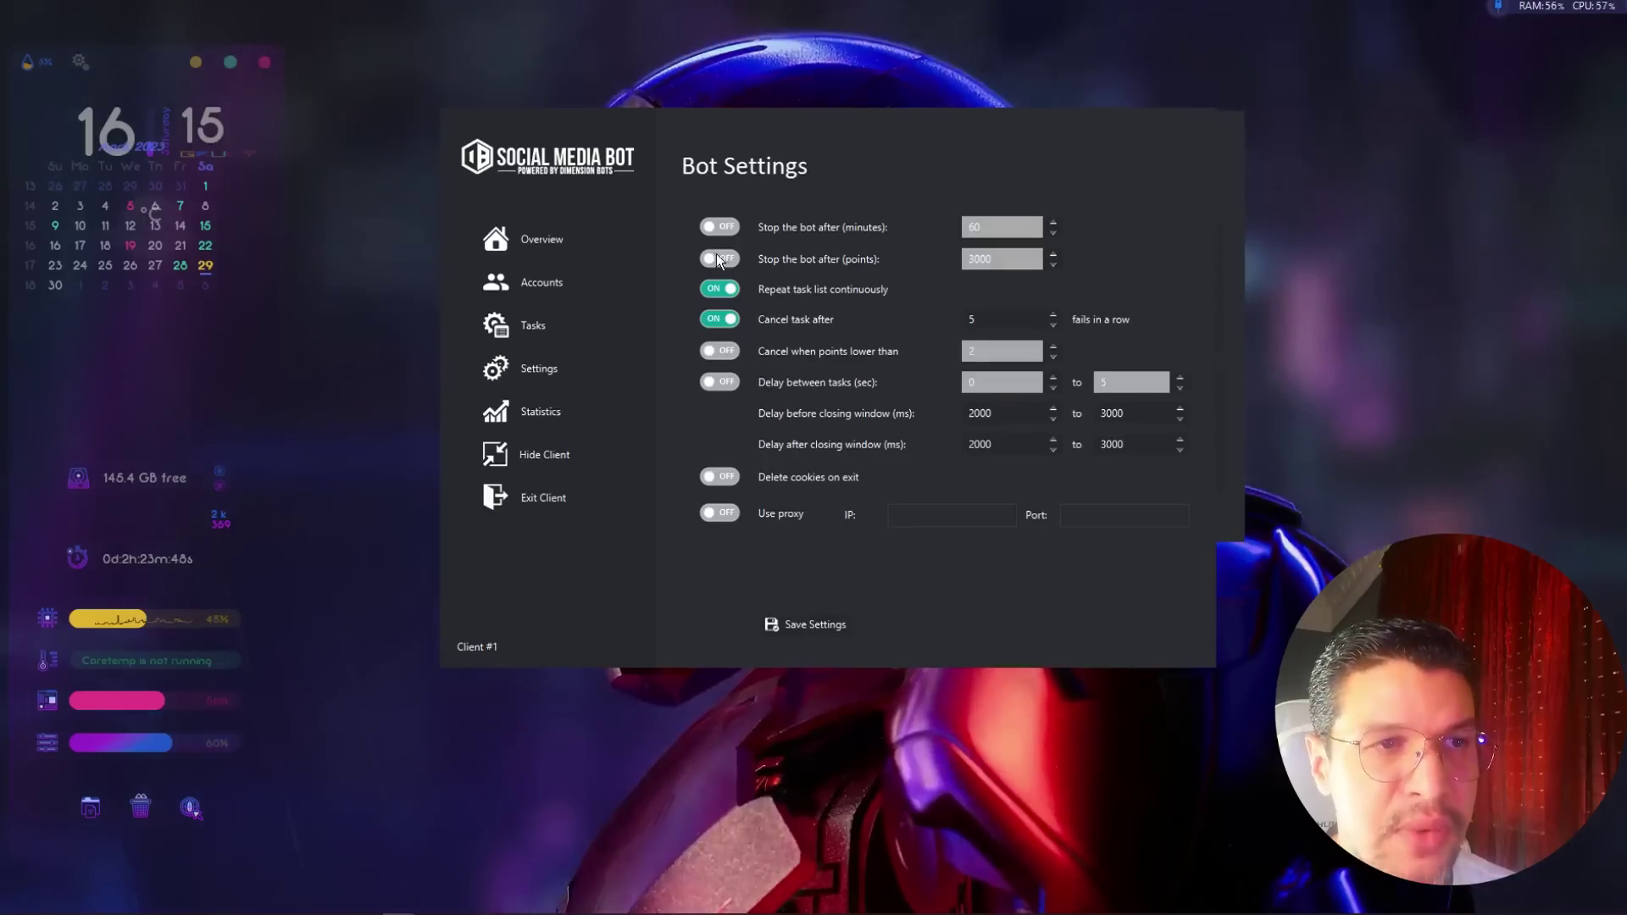
pyautogui.click(624, 285)
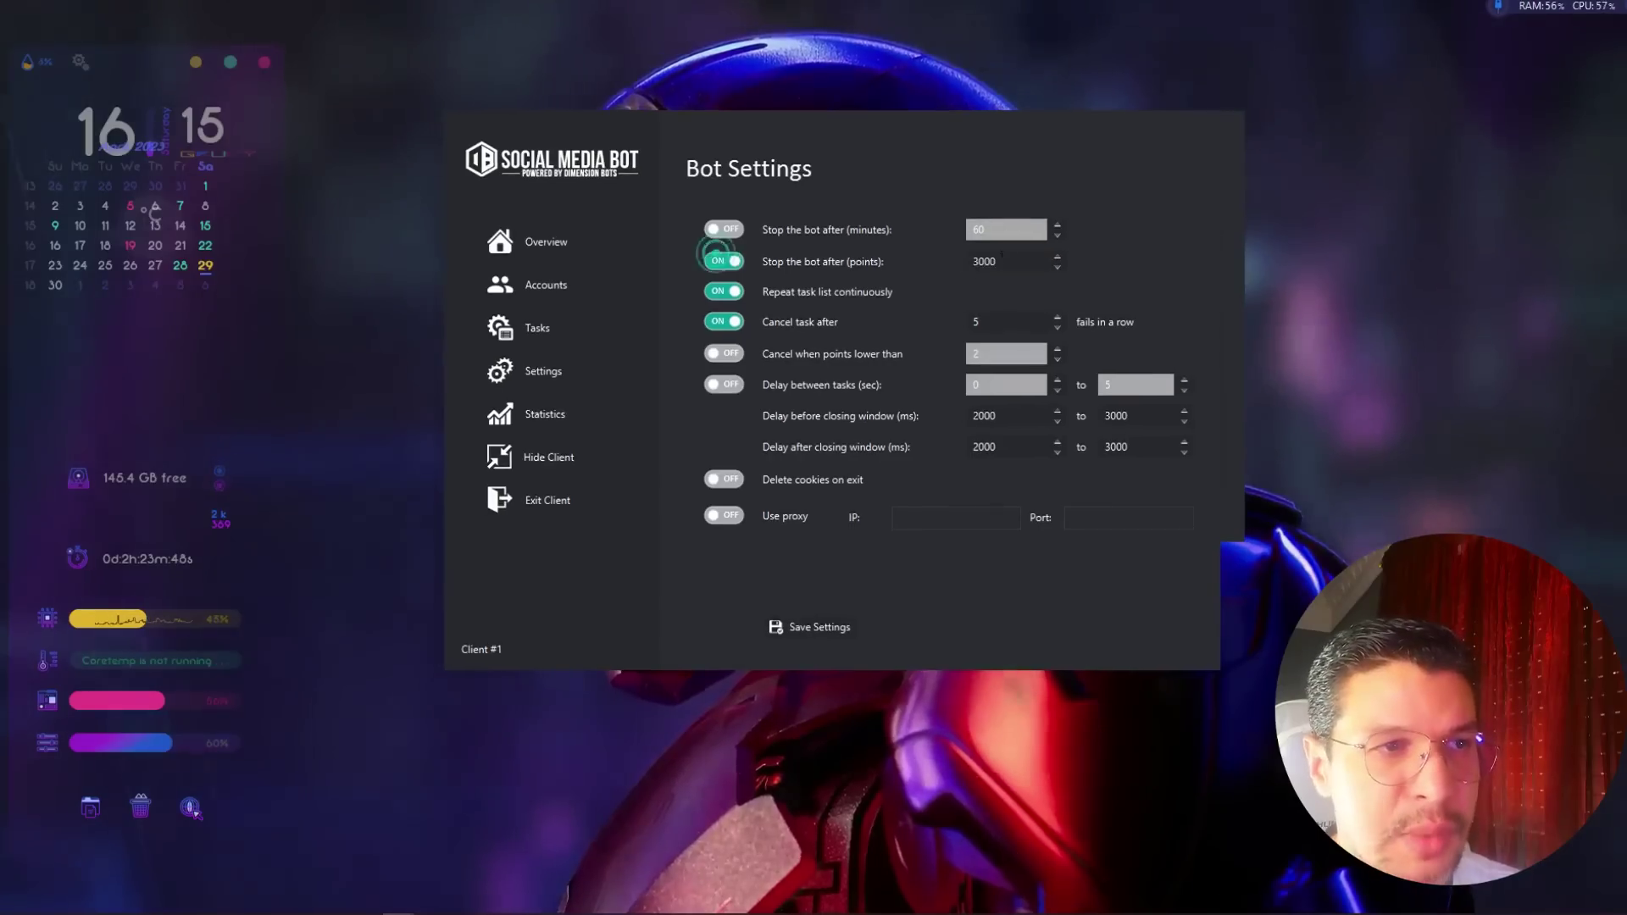
pyautogui.doubleClick(984, 261)
pyautogui.write('200')
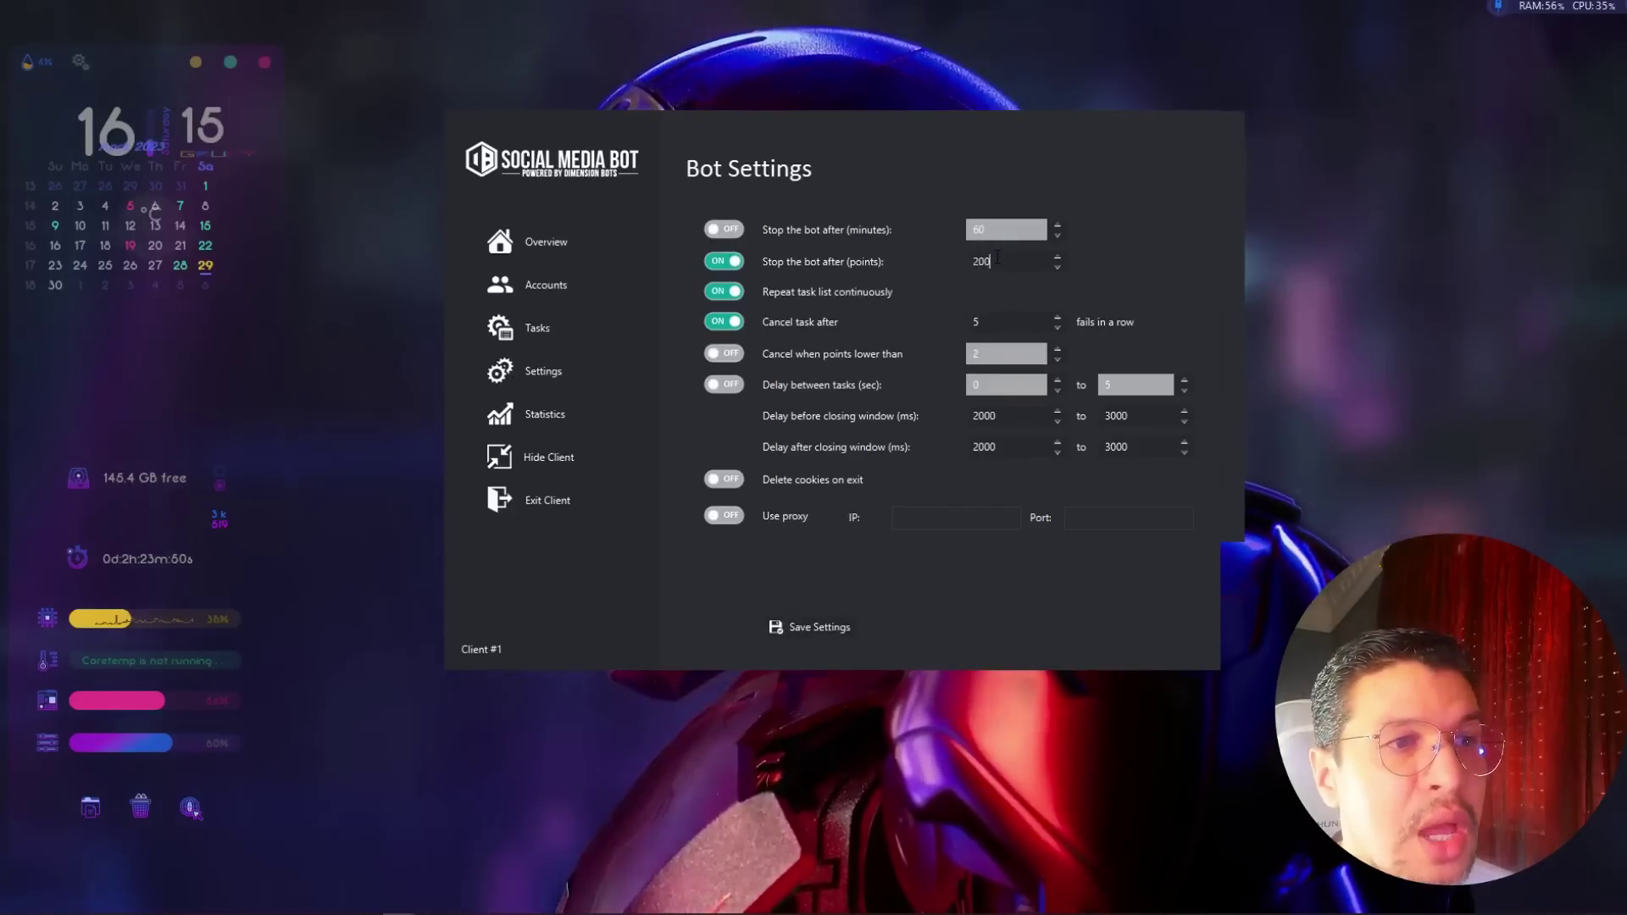
pyautogui.write('0')
pyautogui.click(712, 260)
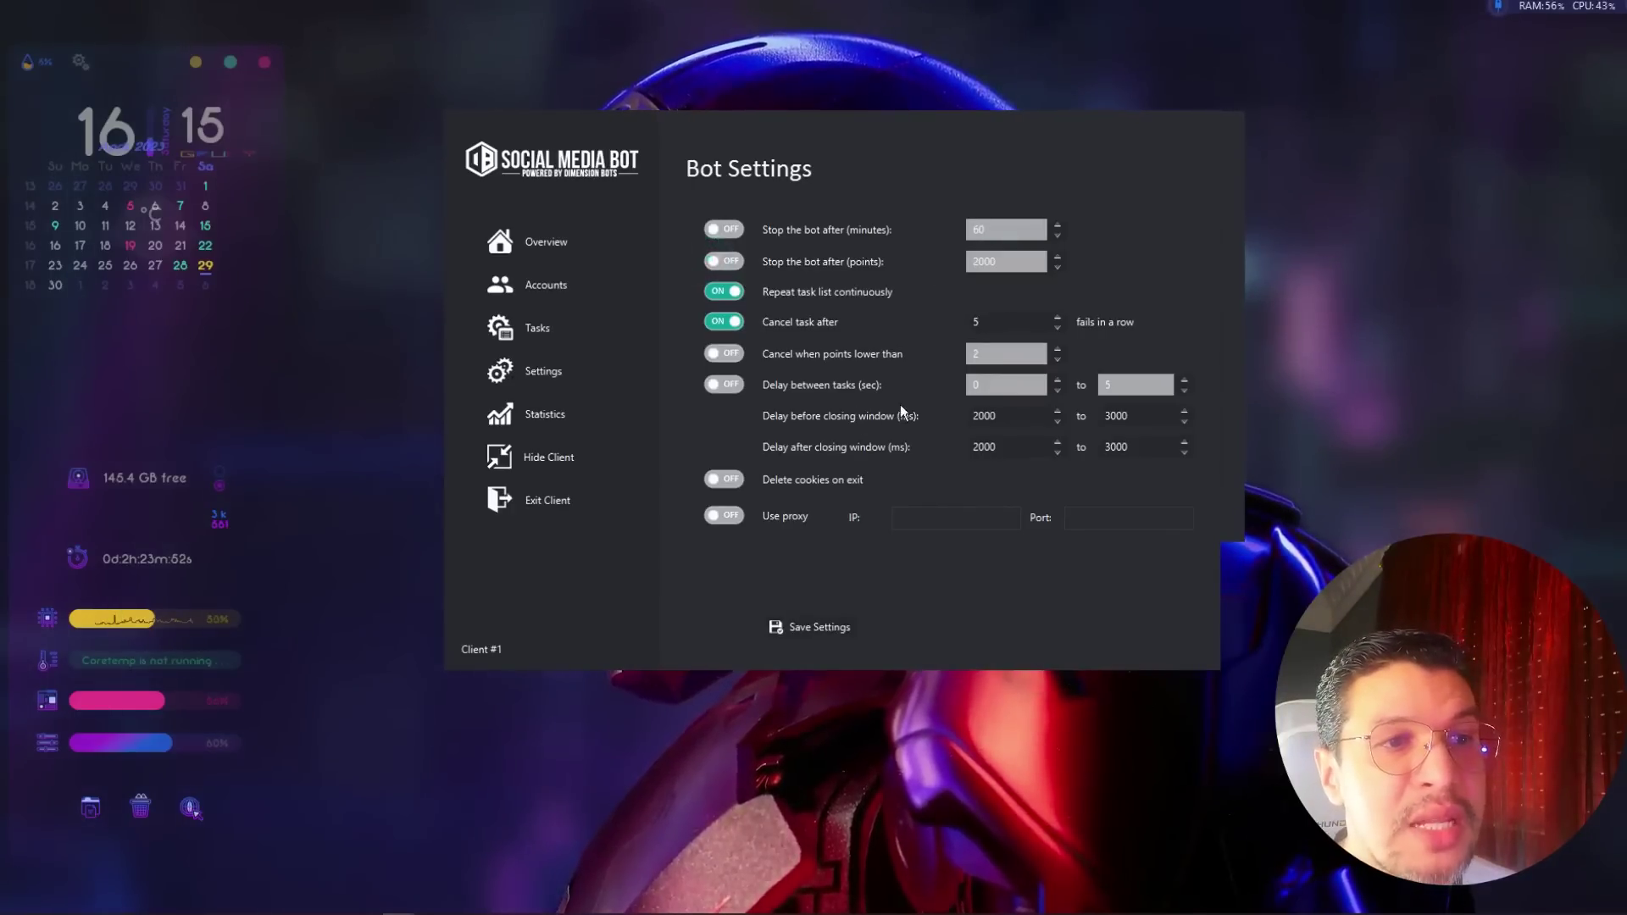
pyautogui.click(728, 355)
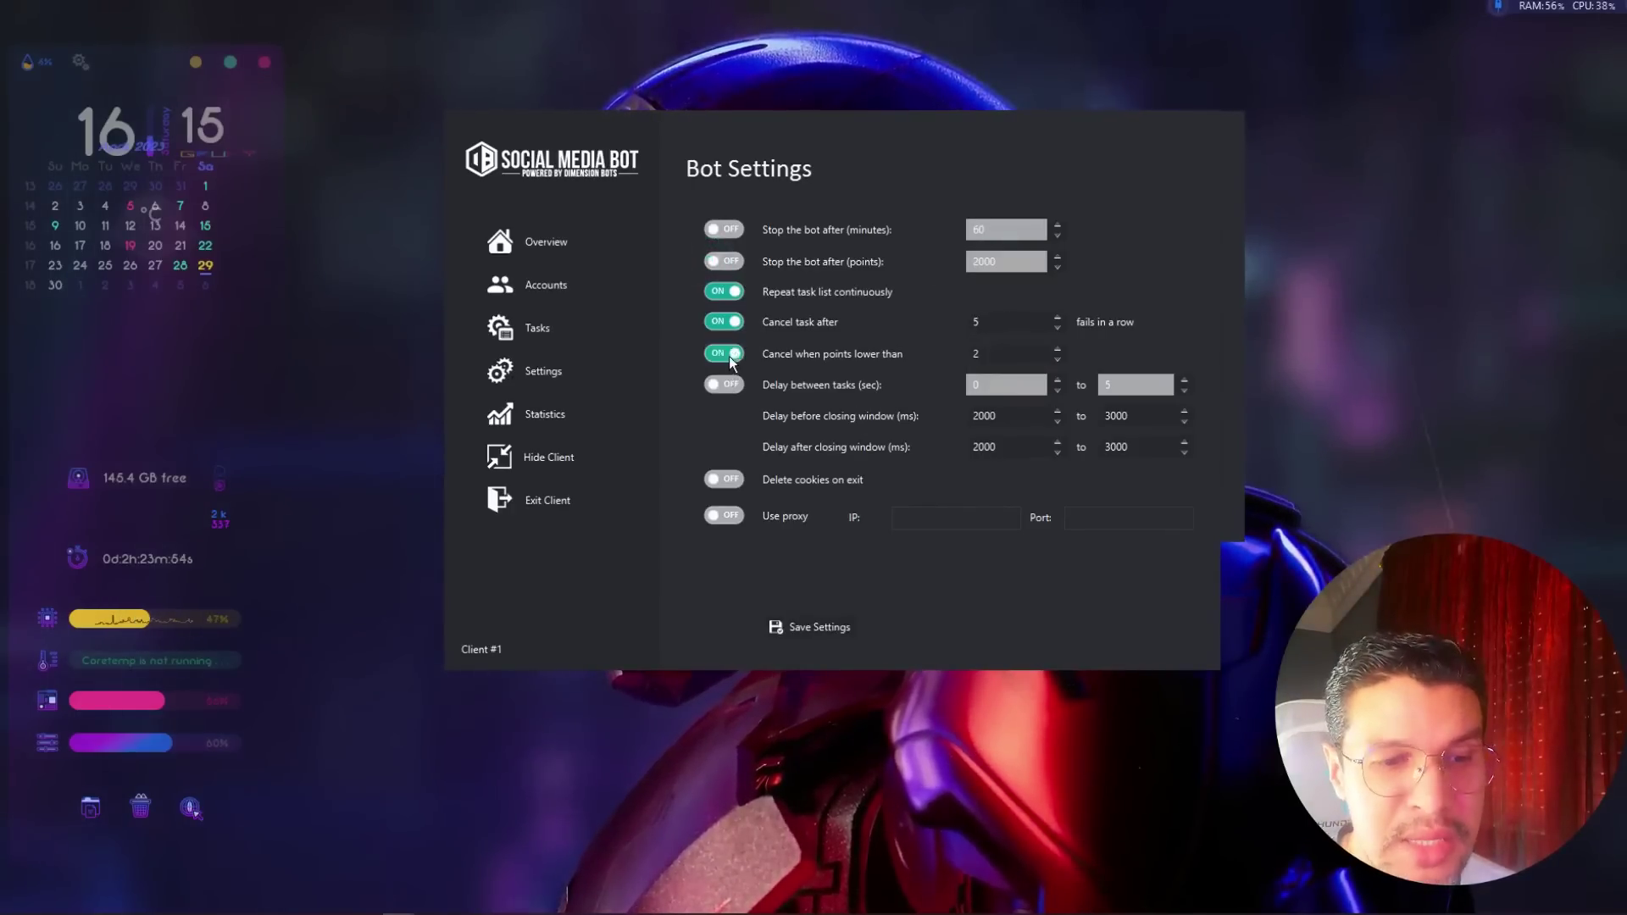
pyautogui.doubleClick(1000, 354)
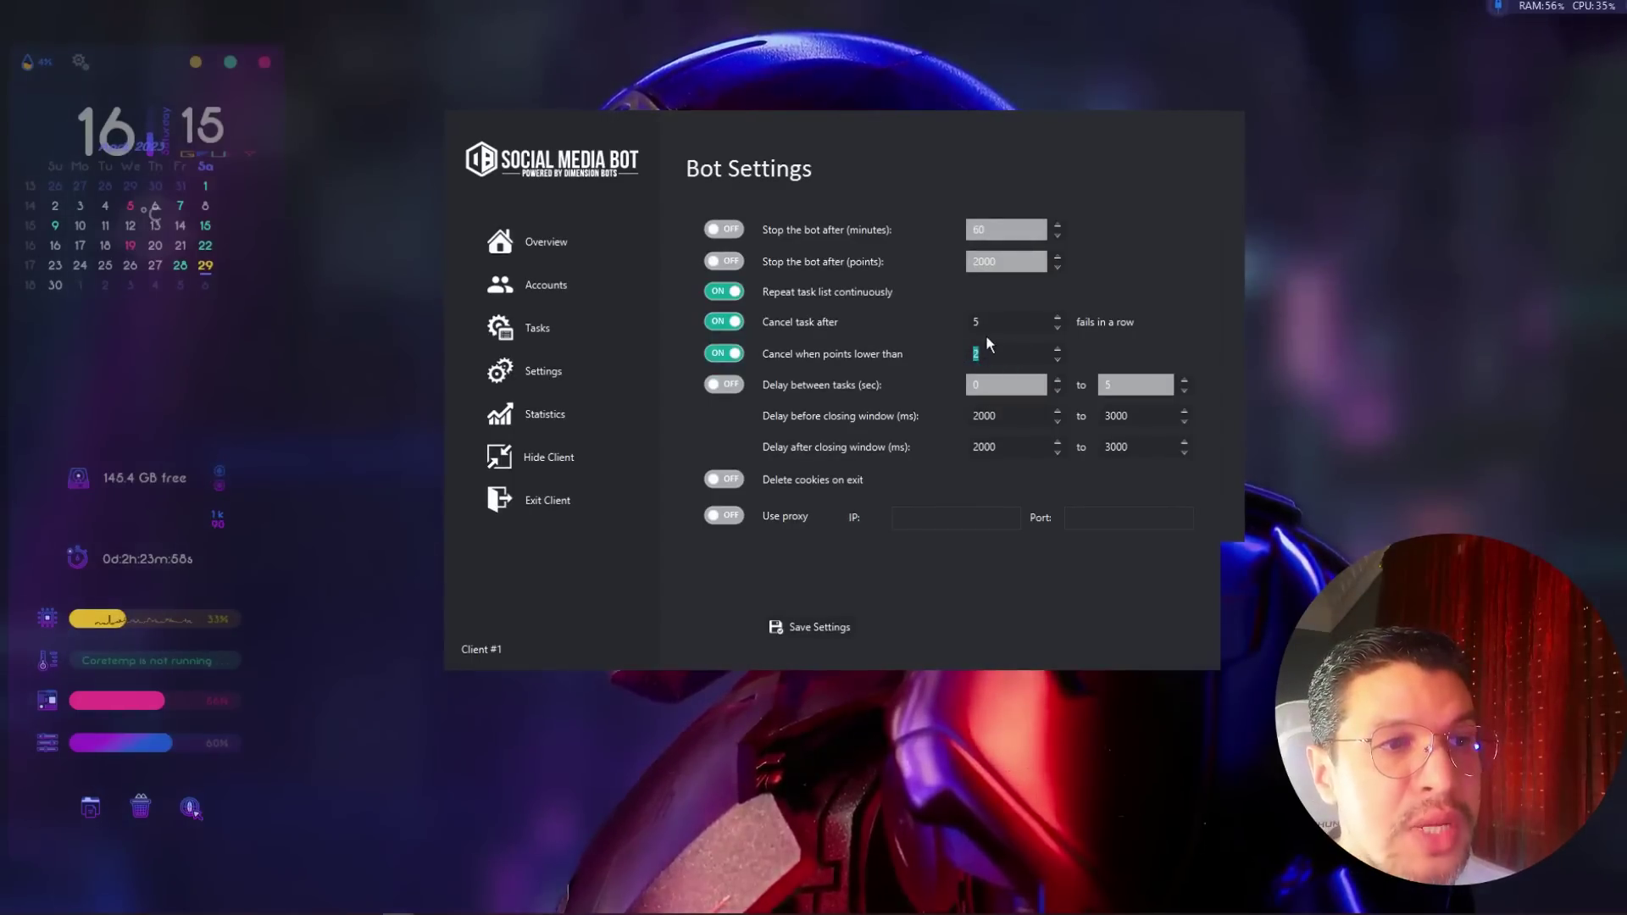
pyautogui.click(725, 354)
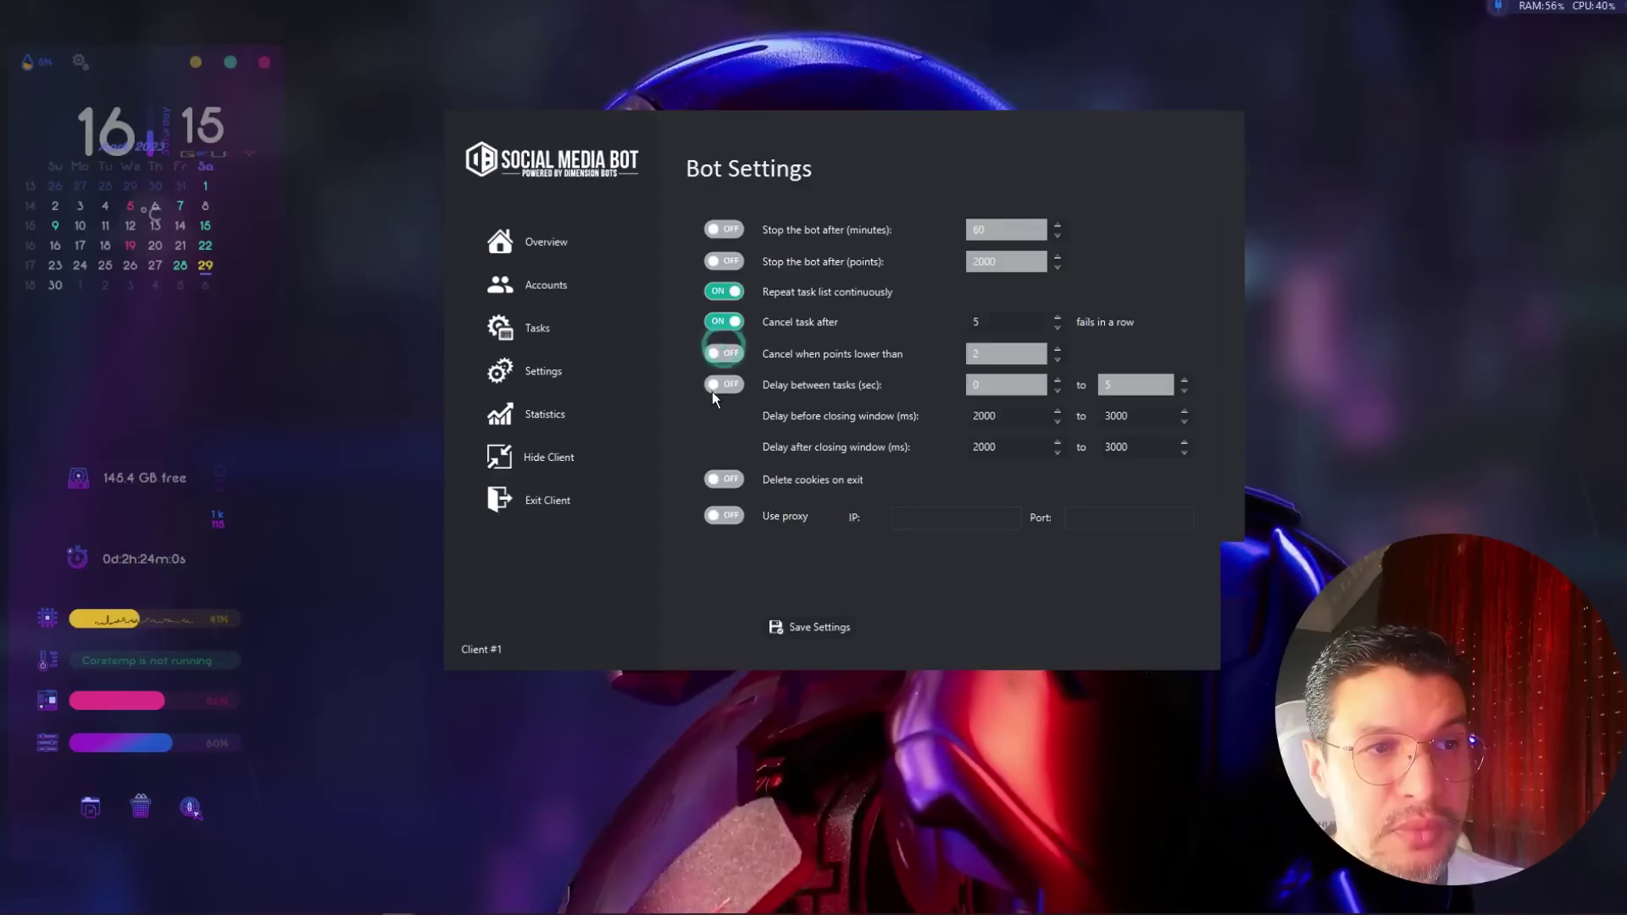
# Enable the delay between tasks and leave the deletion of cookies on exit switched off
pyautogui.click(720, 388)
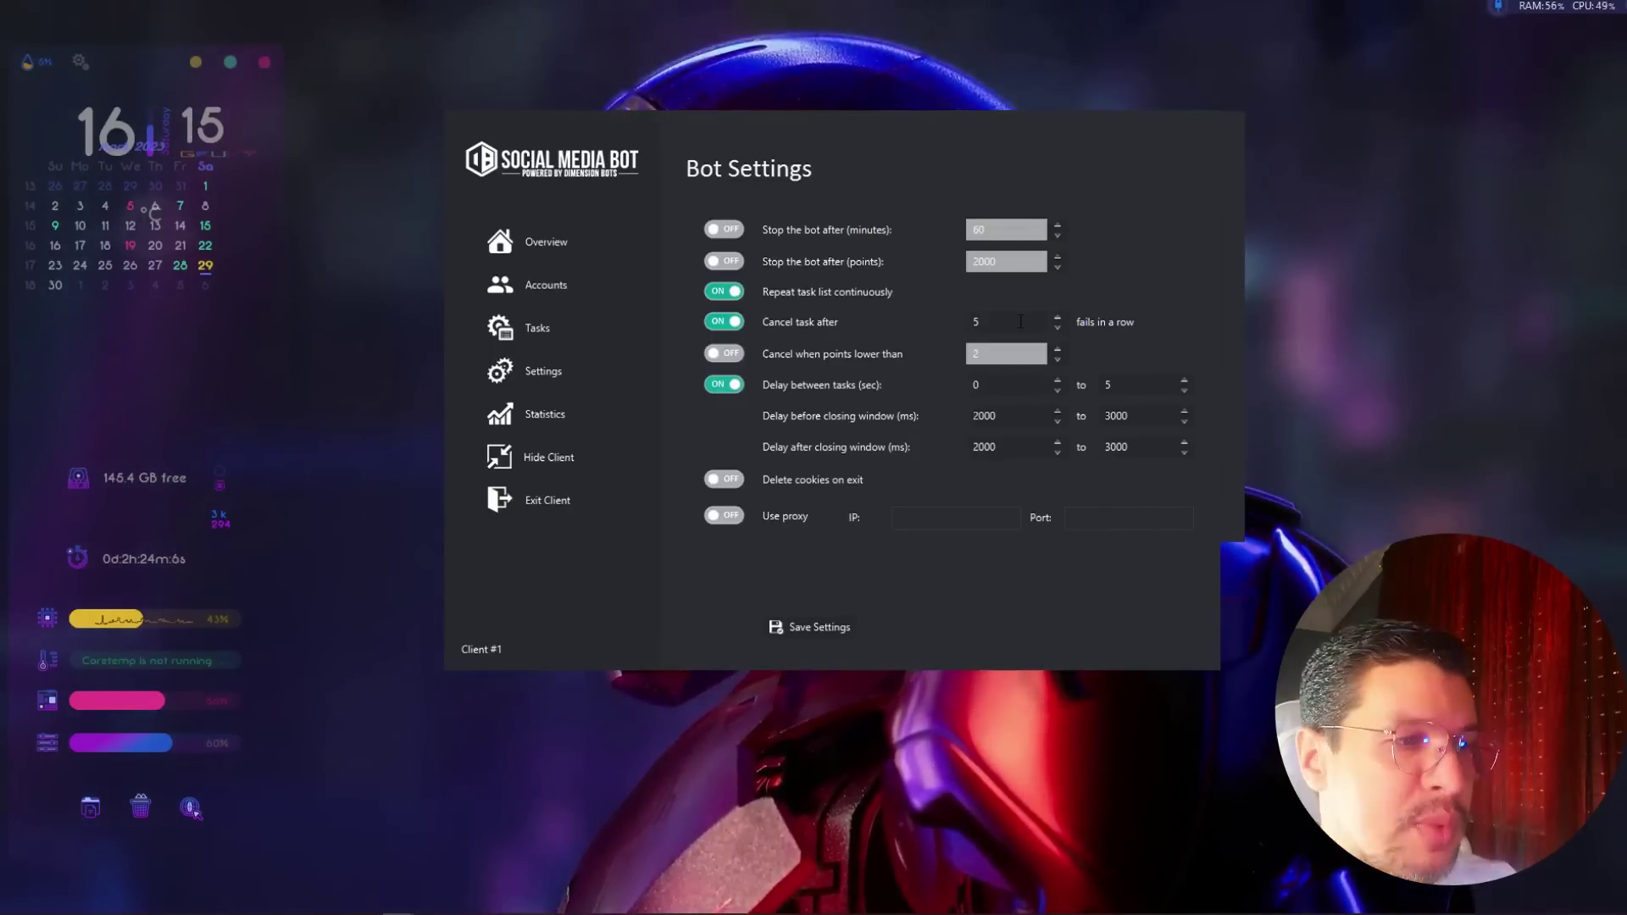
pyautogui.moveTo(1009, 414); pyautogui.dragTo(961, 417)
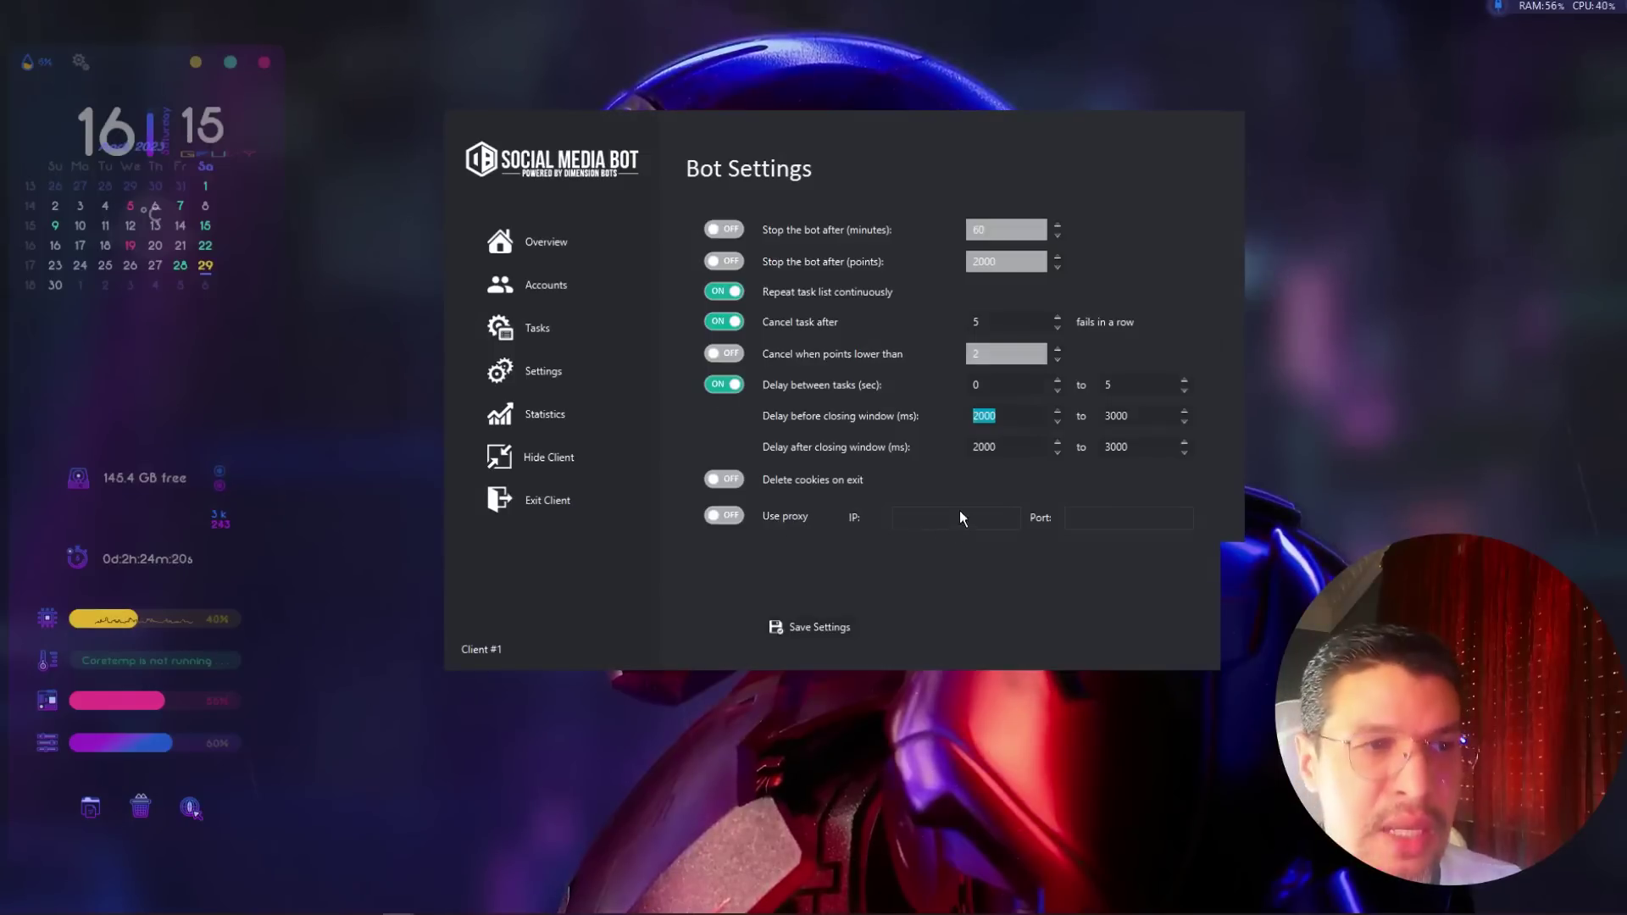
pyautogui.click(730, 481)
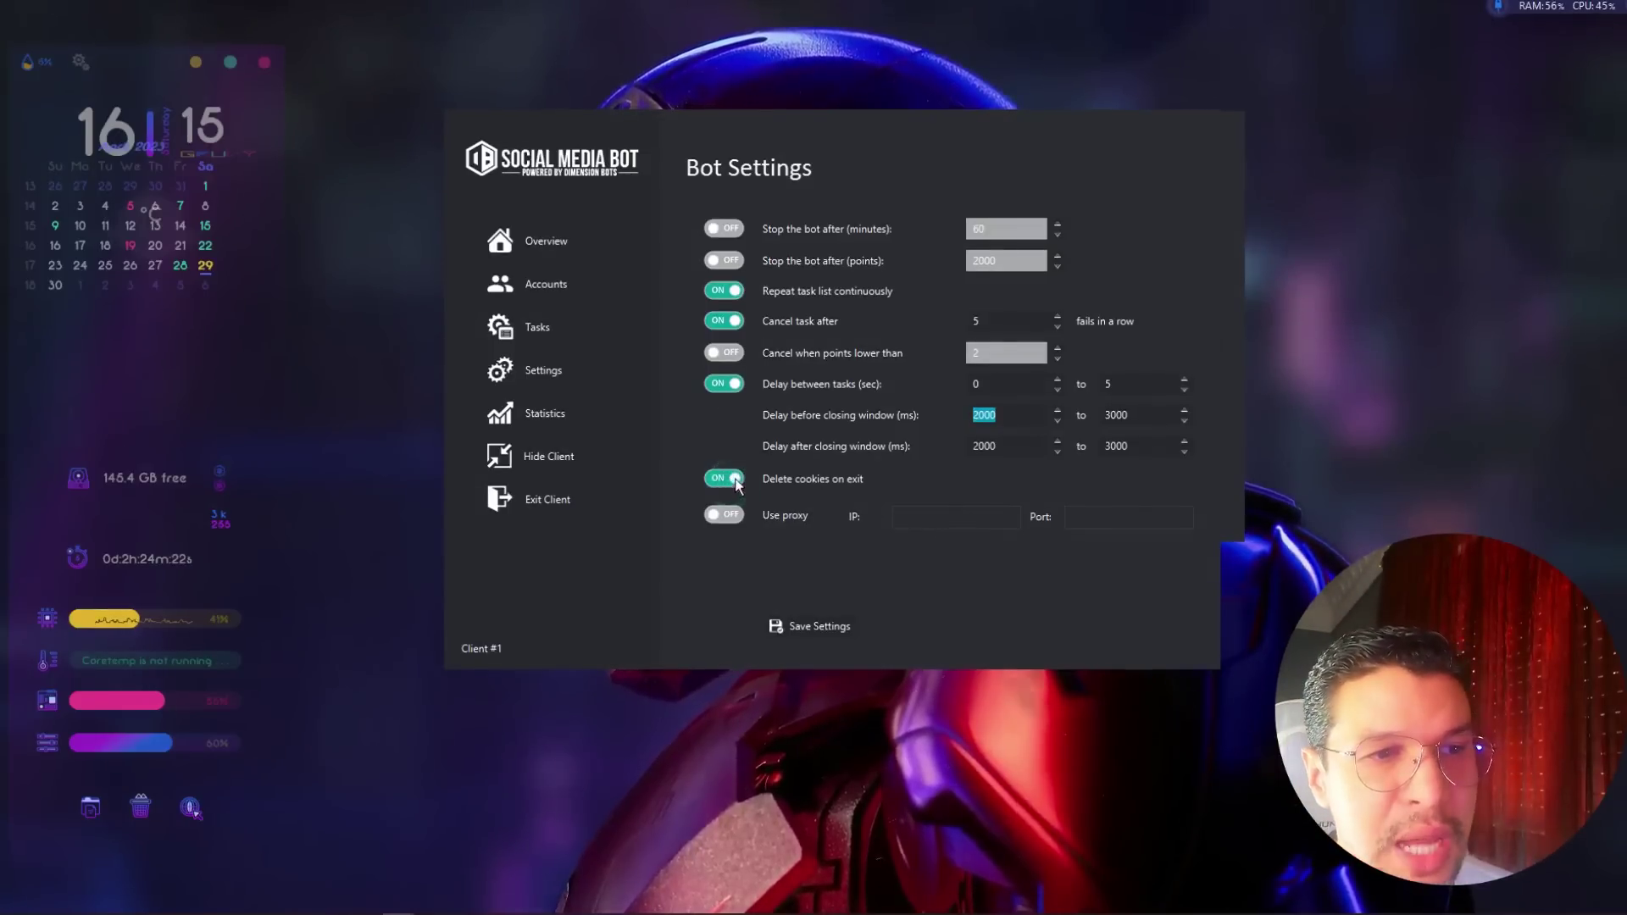
pyautogui.click(731, 482)
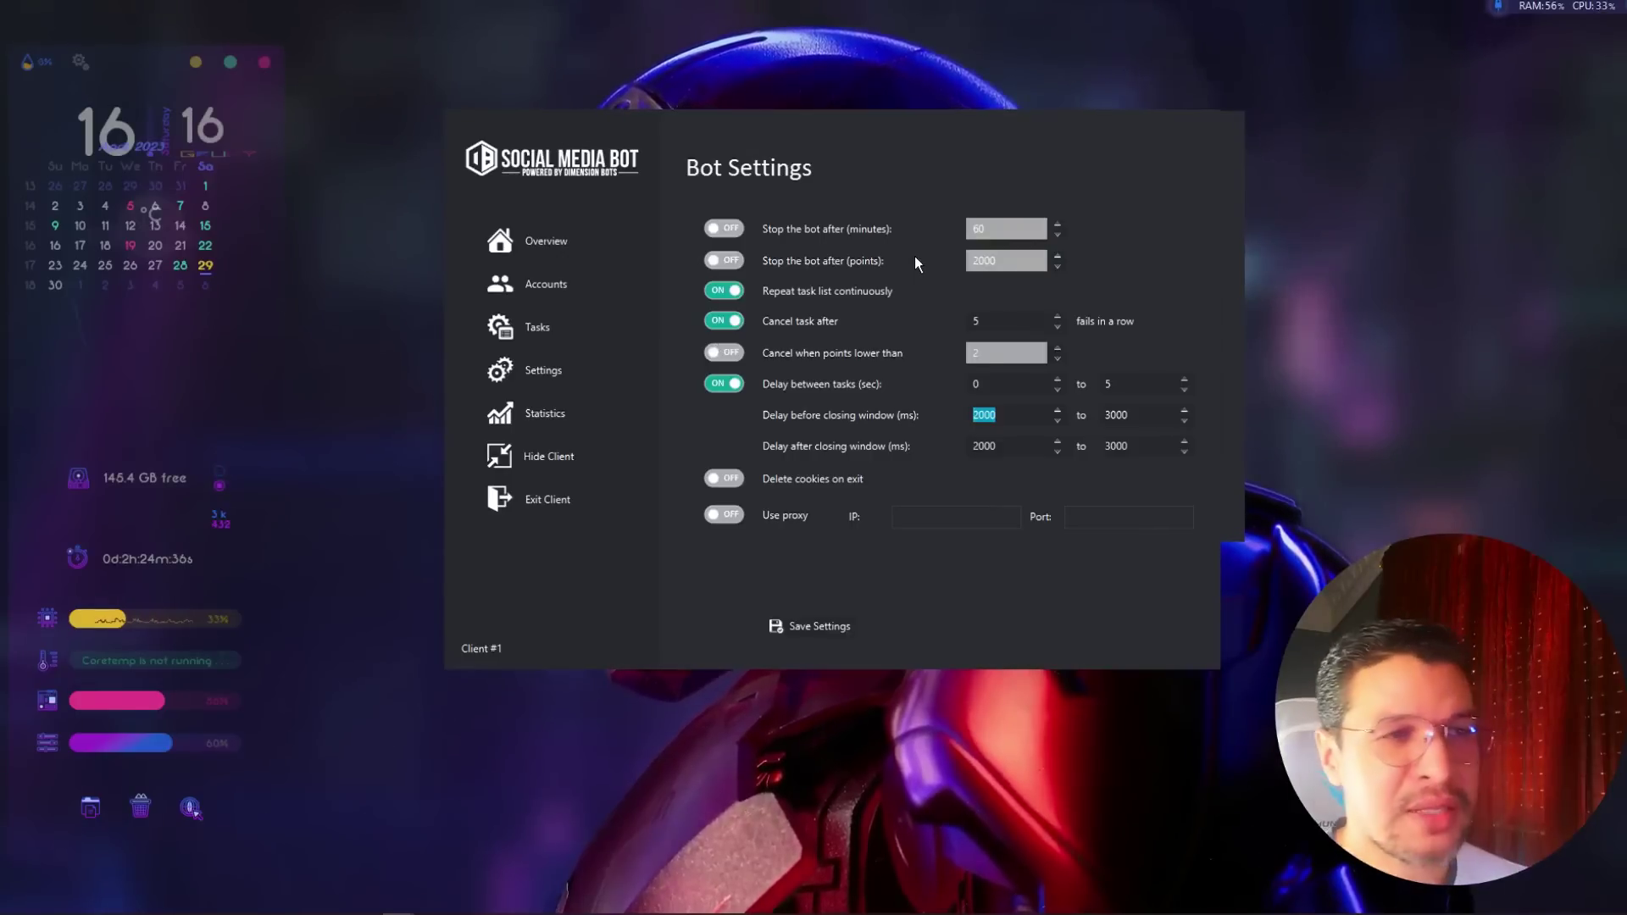
# Check the account list and the overview, then examine the task list and the Like4Like YouTube views page while the bot runs
pyautogui.click(553, 288)
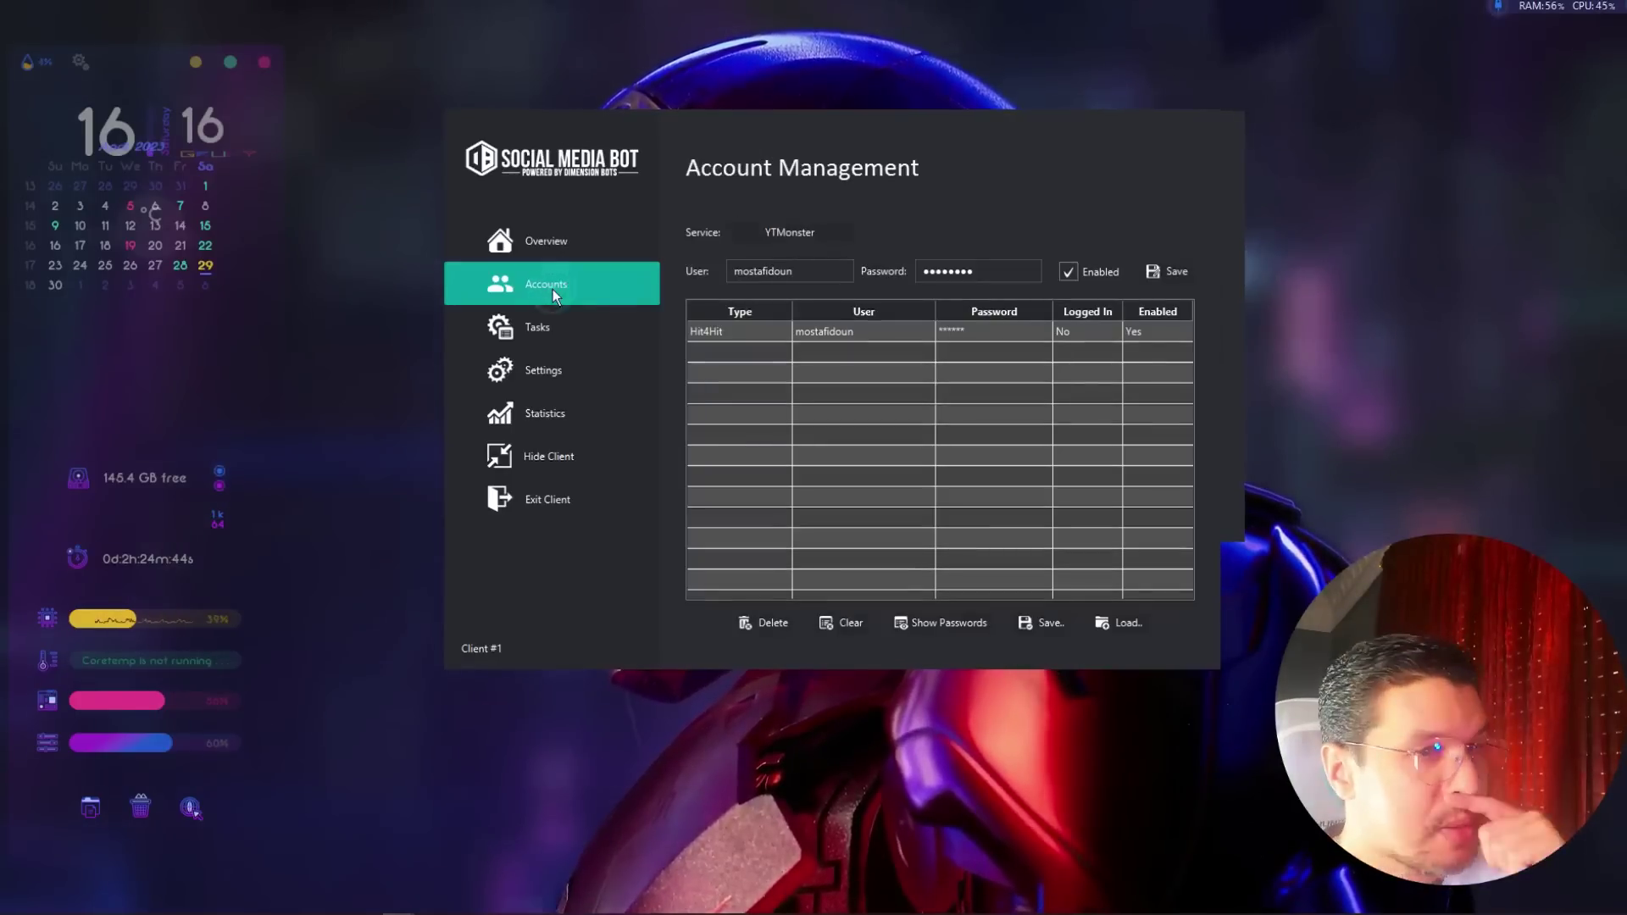
pyautogui.click(549, 241)
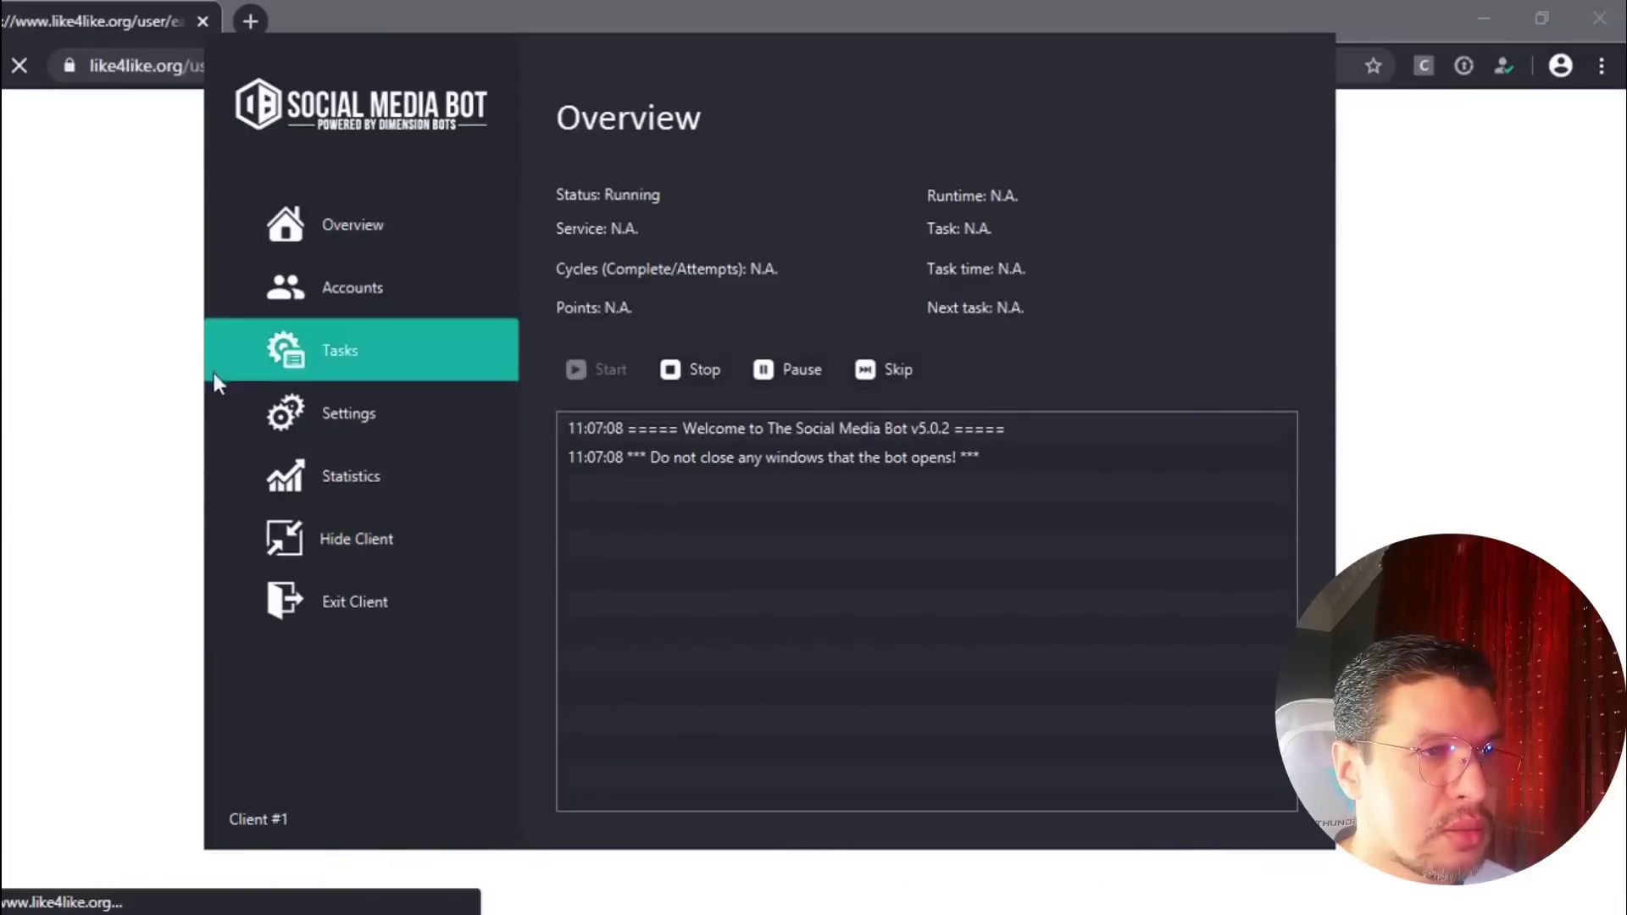
pyautogui.click(164, 382)
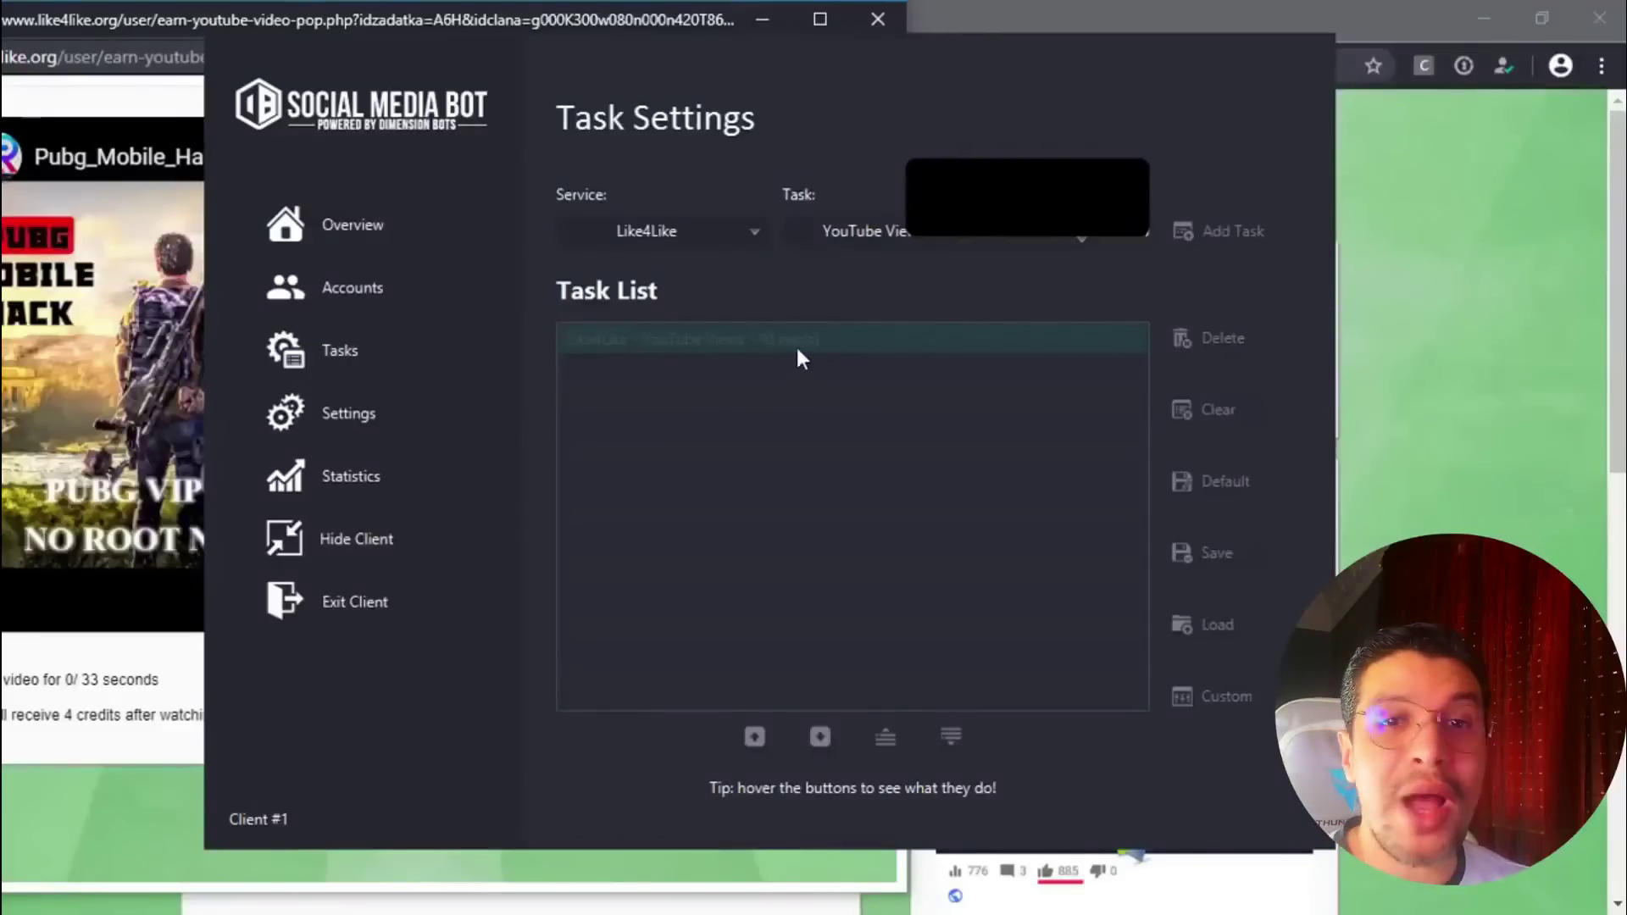
pyautogui.click(1028, 24)
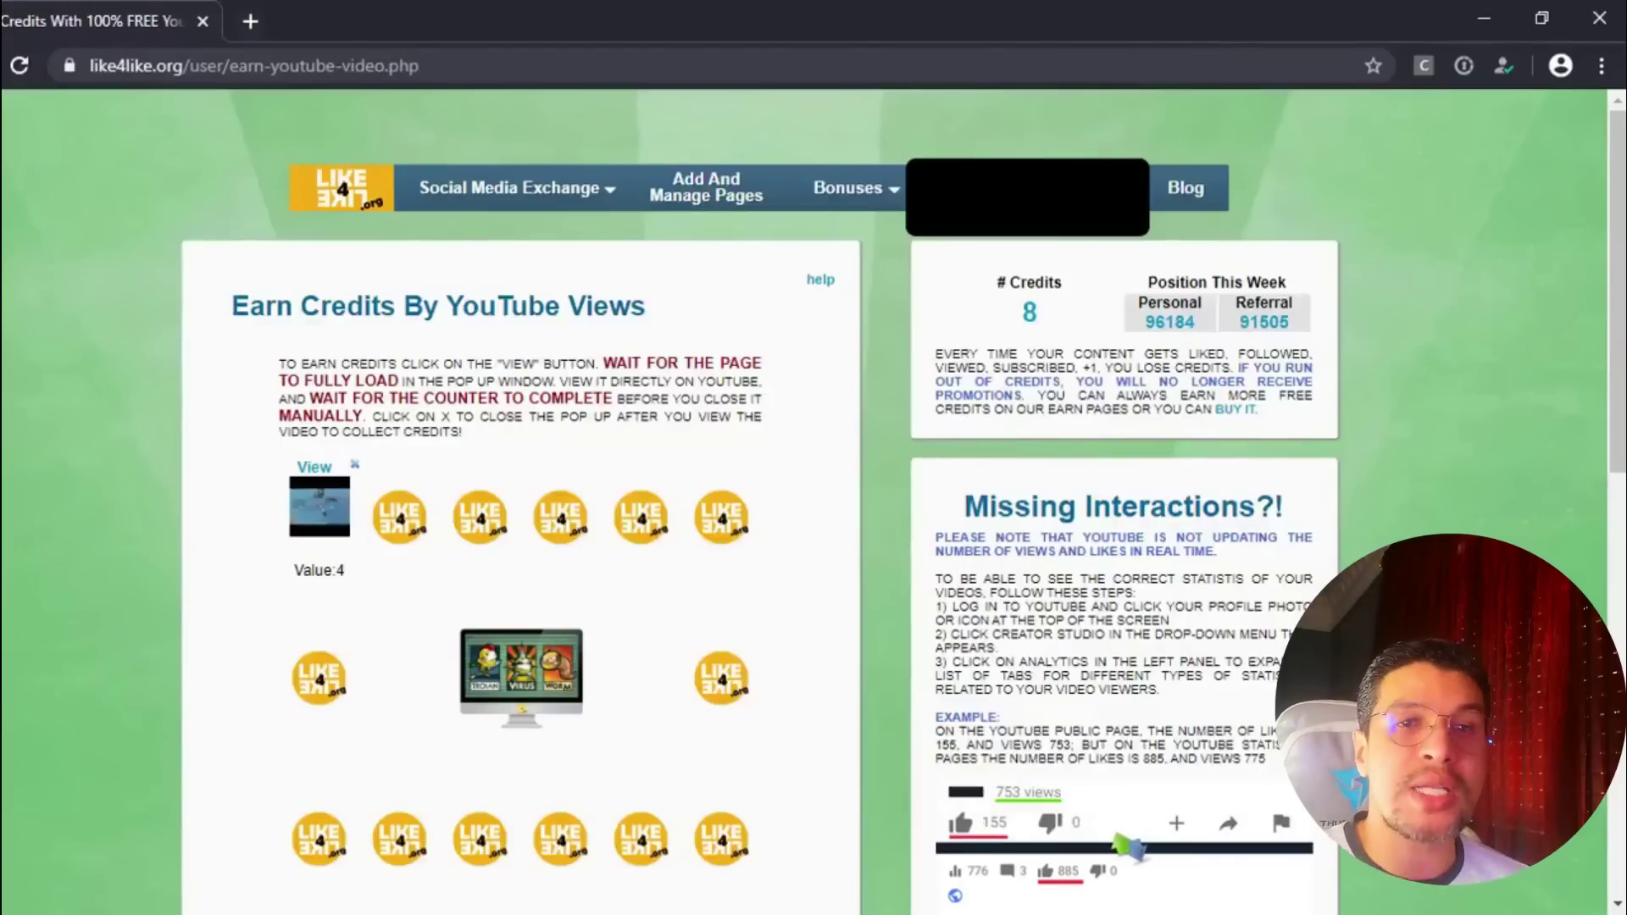
pyautogui.moveTo(1030, 907)
pyautogui.click(1021, 830)
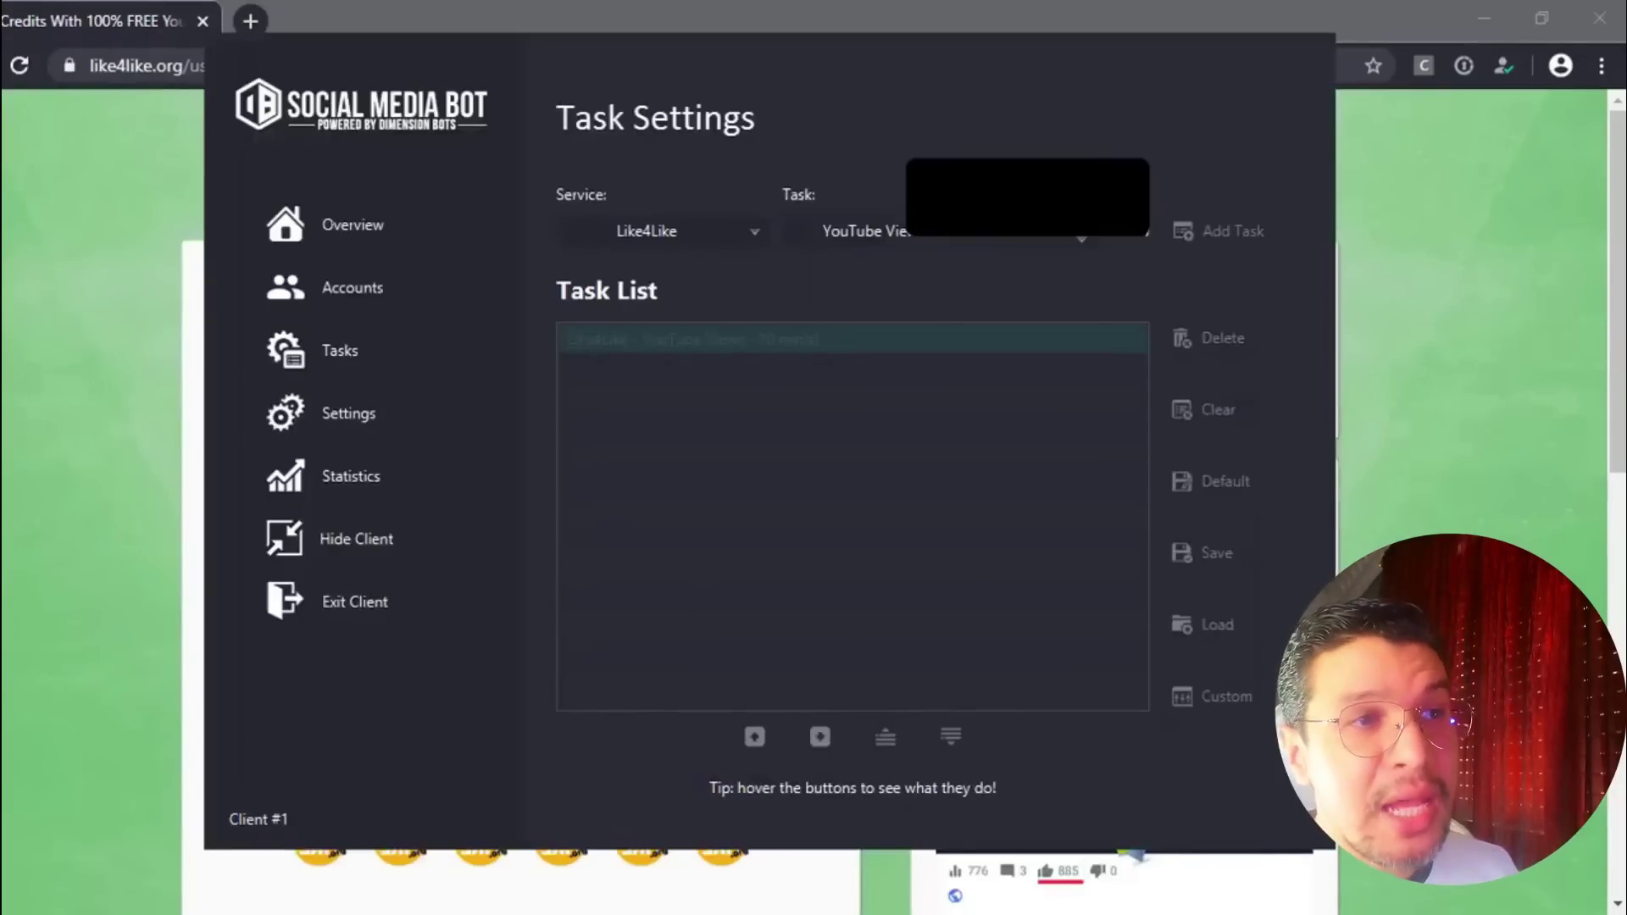
pyautogui.click(1161, 827)
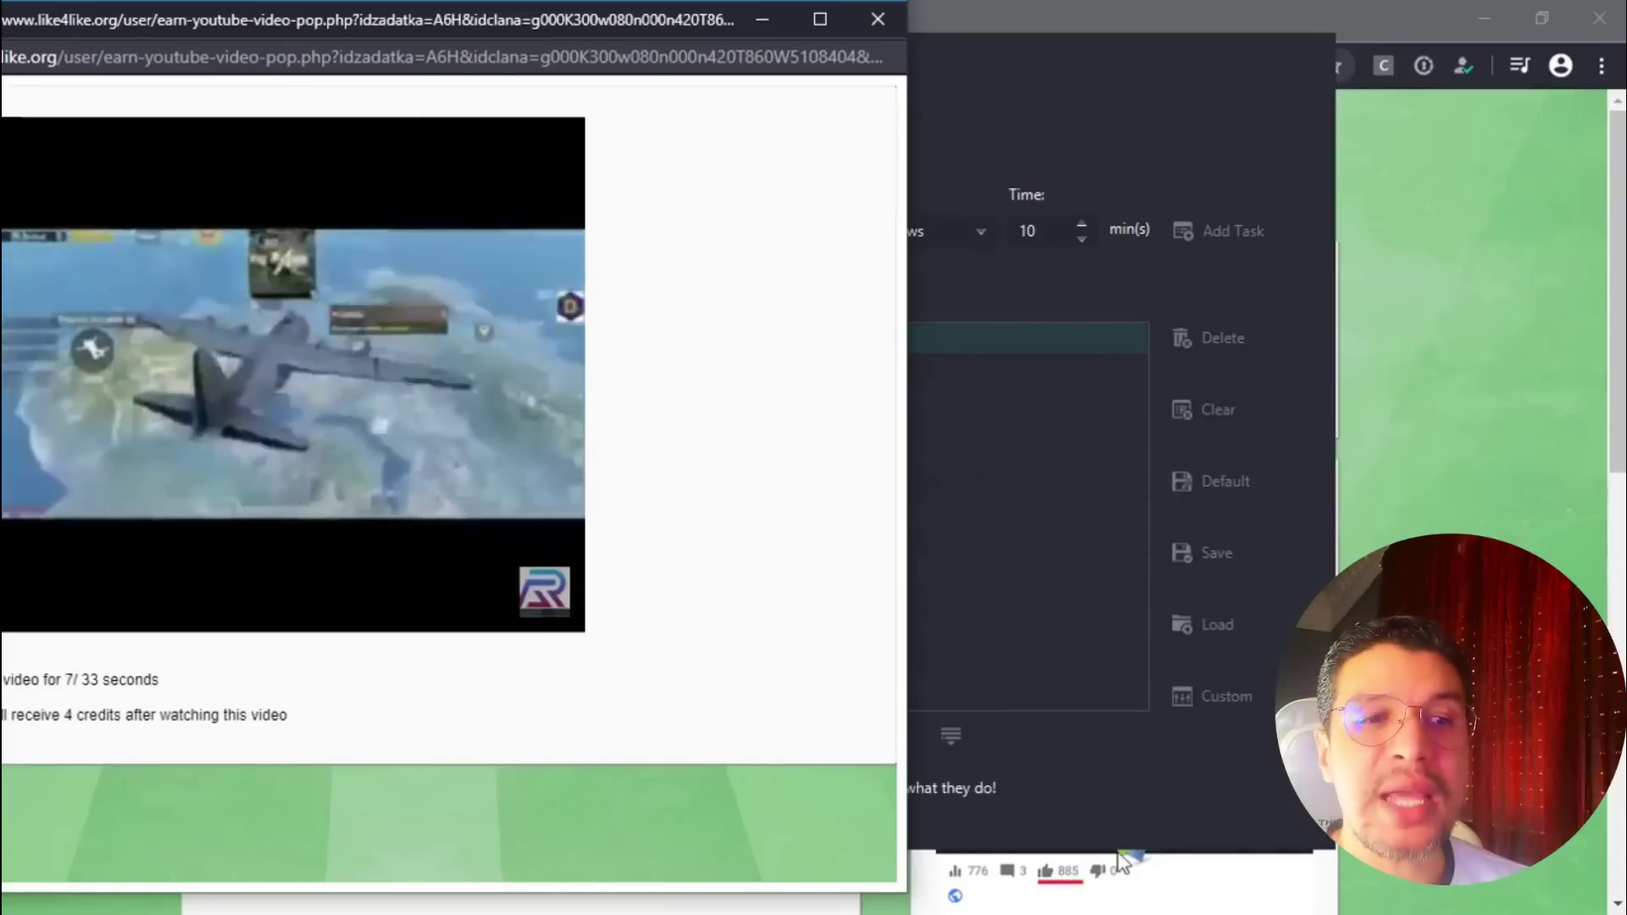
pyautogui.moveTo(1053, 752)
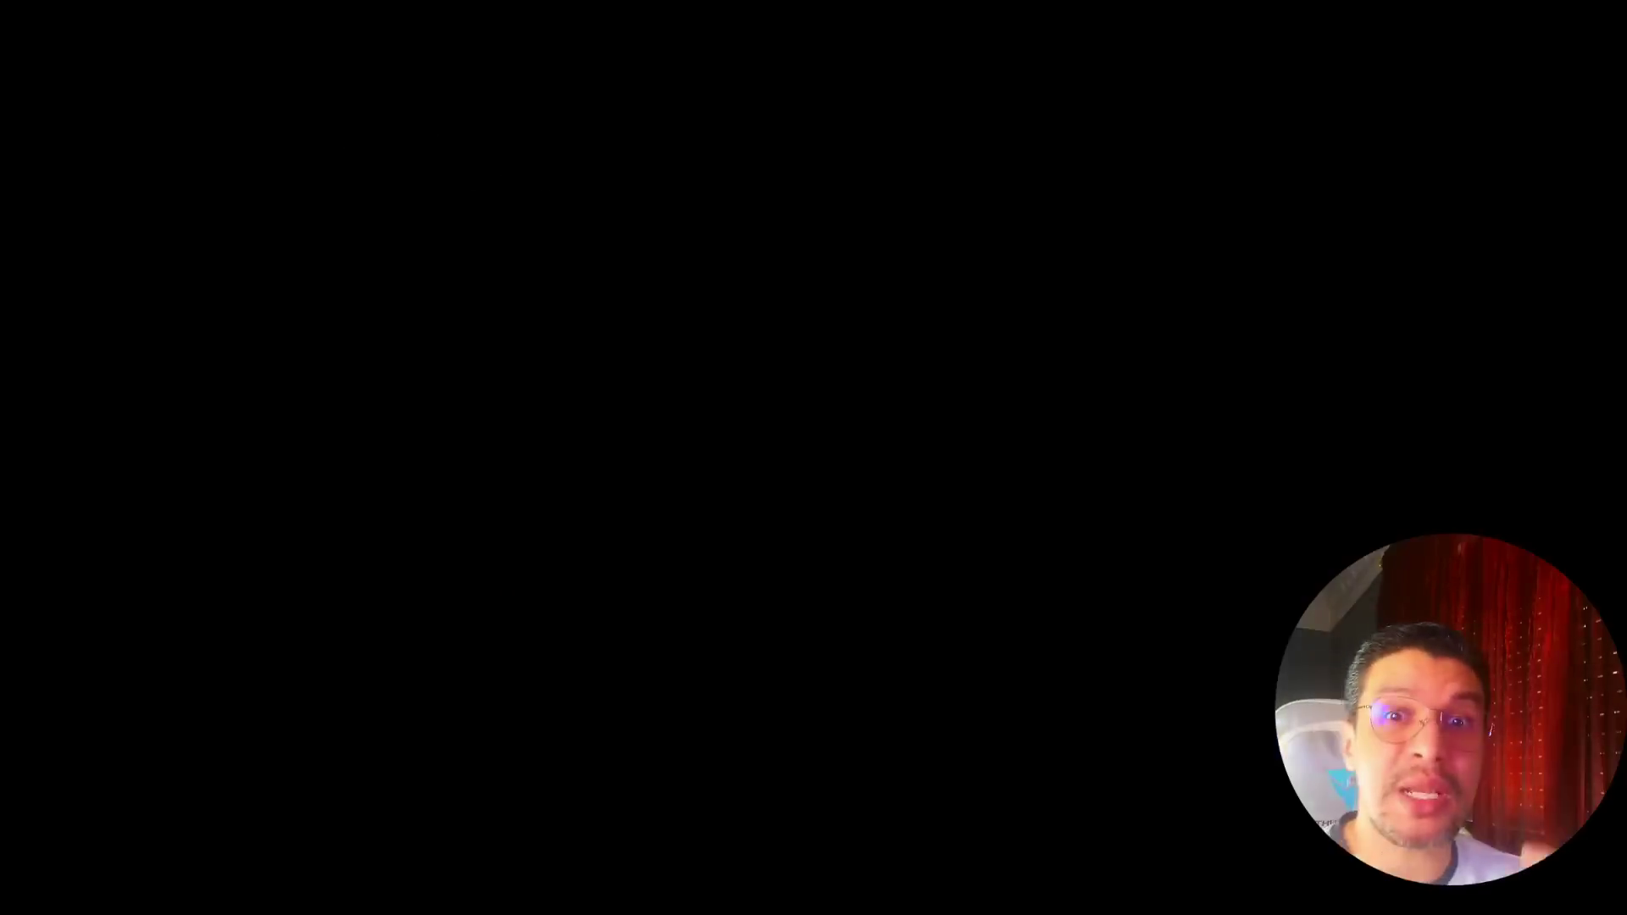
# Switch to the YTMonster site in Chrome and log in with the prefilled account credentials
pyautogui.click(897, 822)
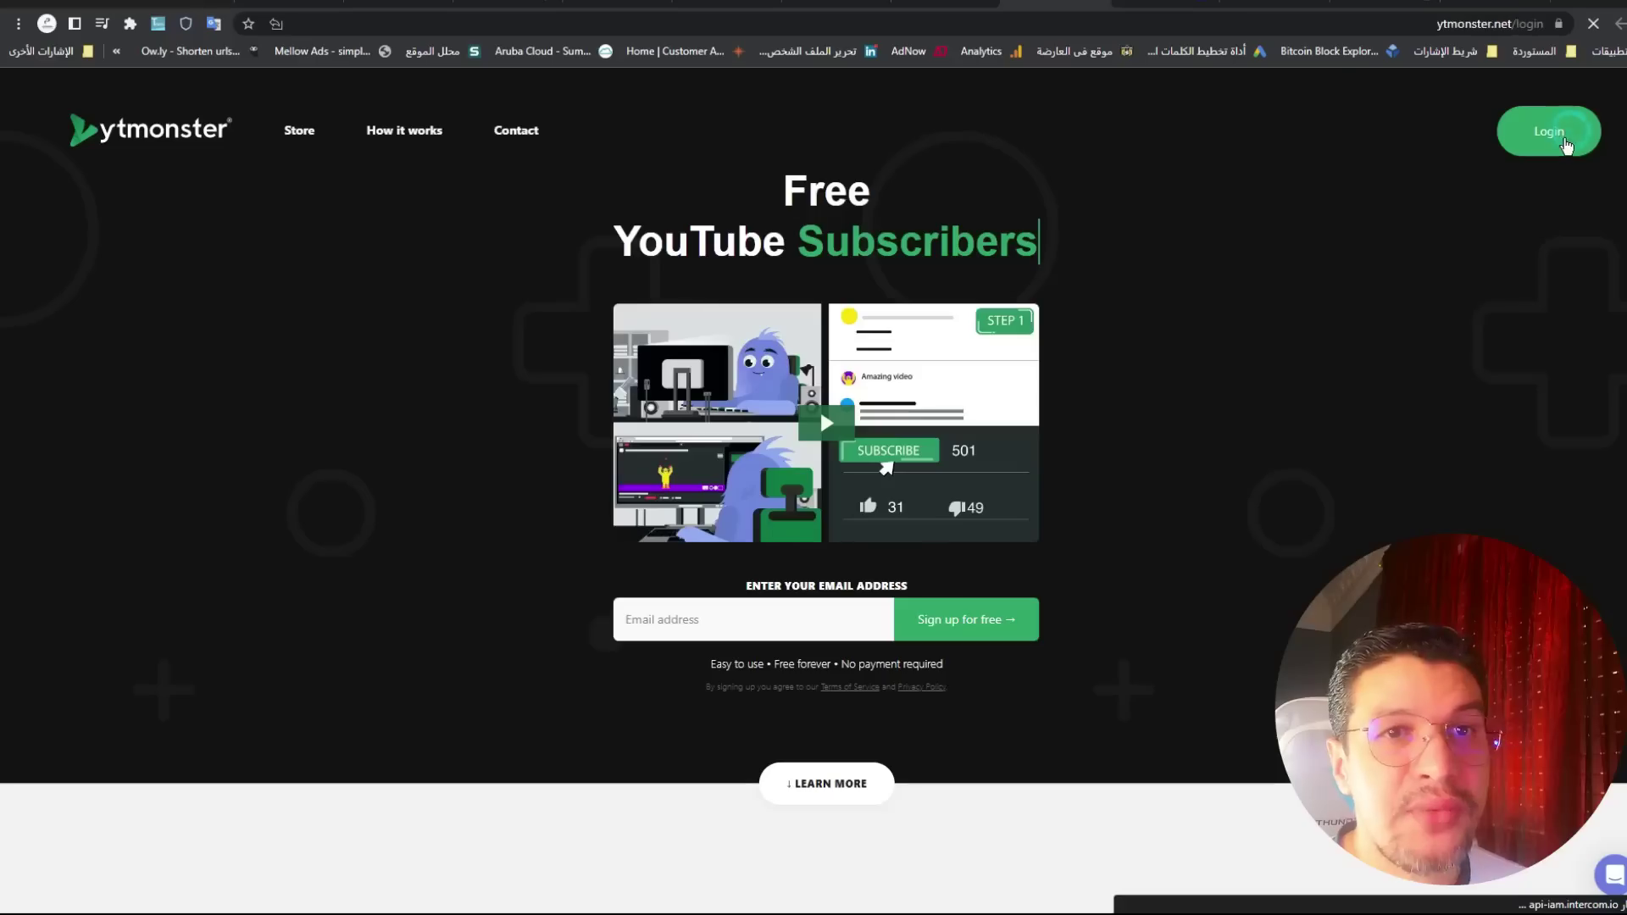
pyautogui.click(1549, 136)
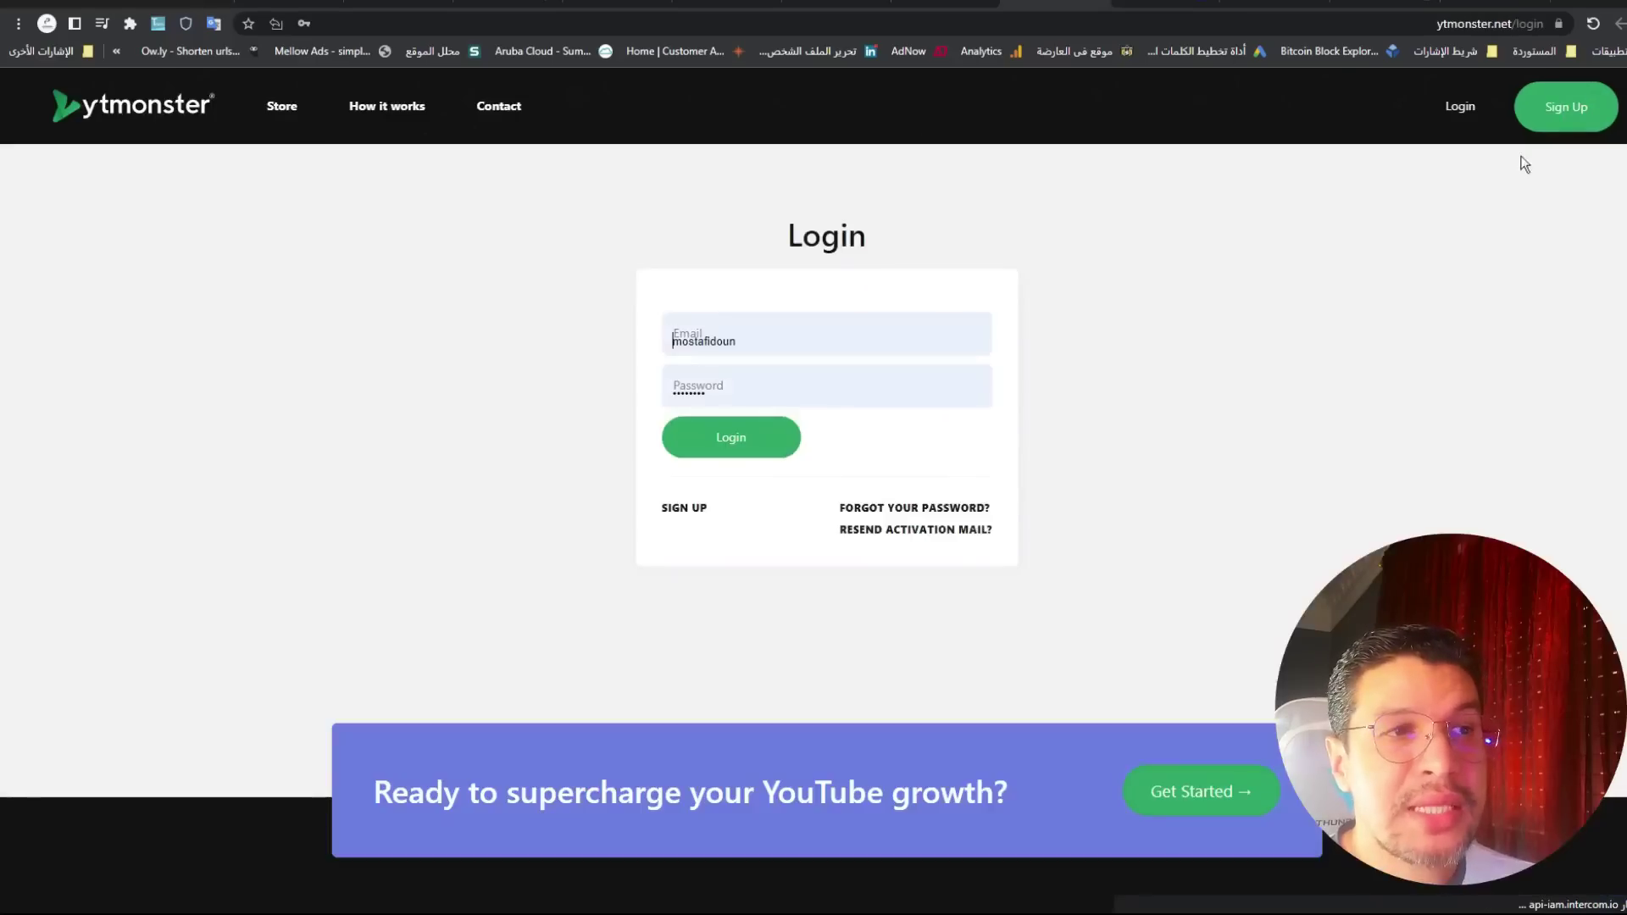
pyautogui.click(731, 436)
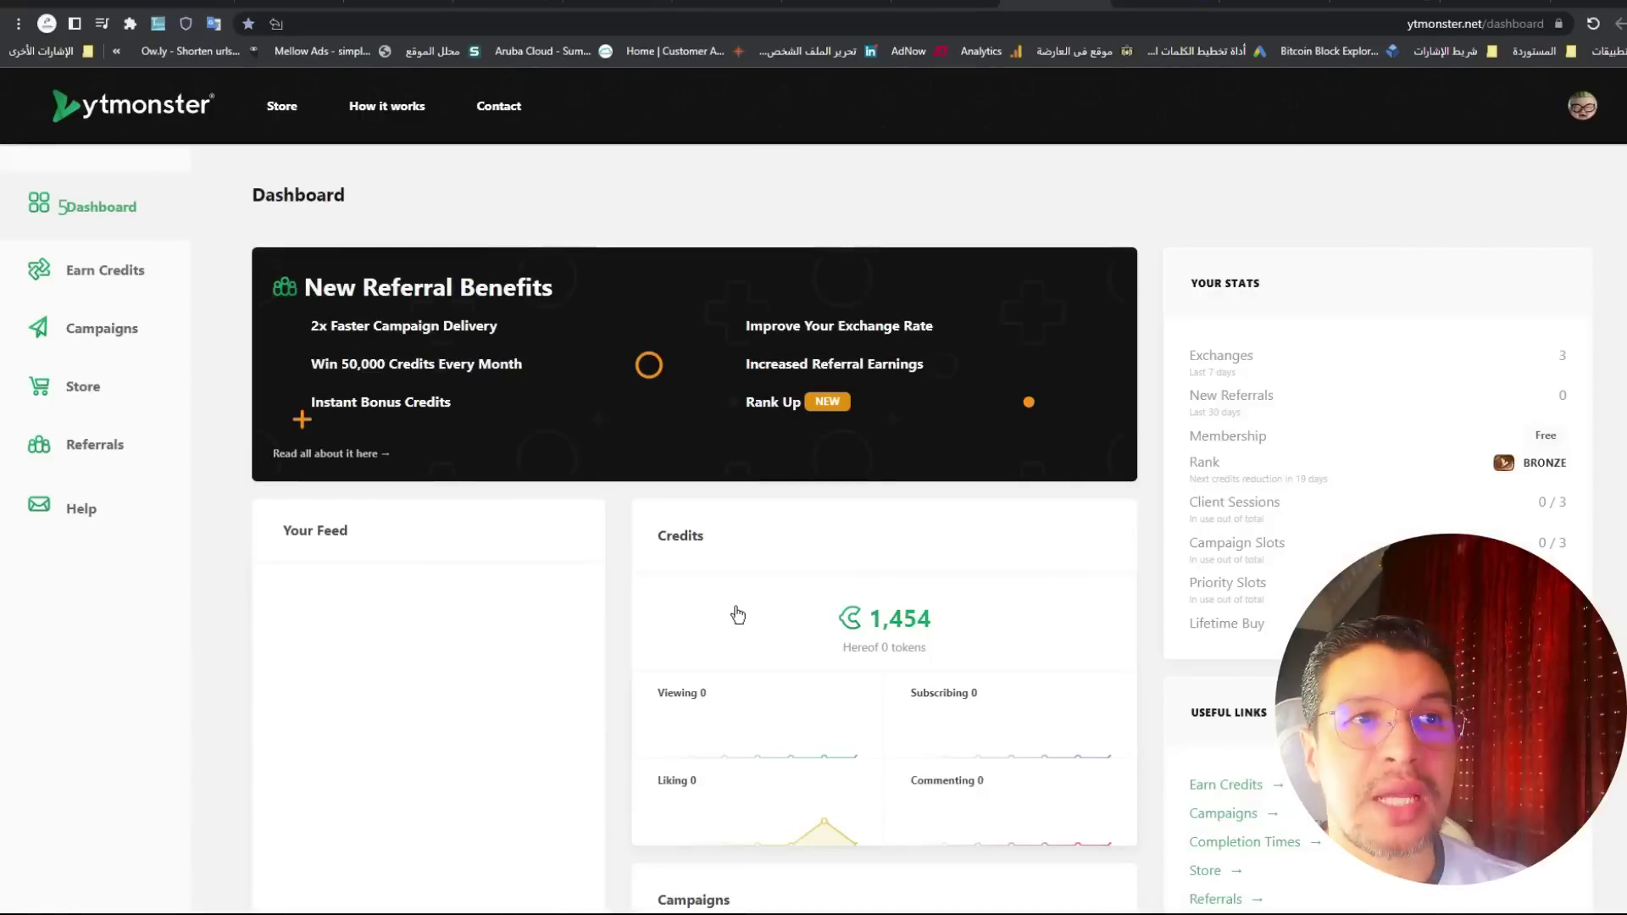
# Review the credits on the YTMonster dashboard and open the Earn Credits page
pyautogui.scroll(-1, 847, 576)
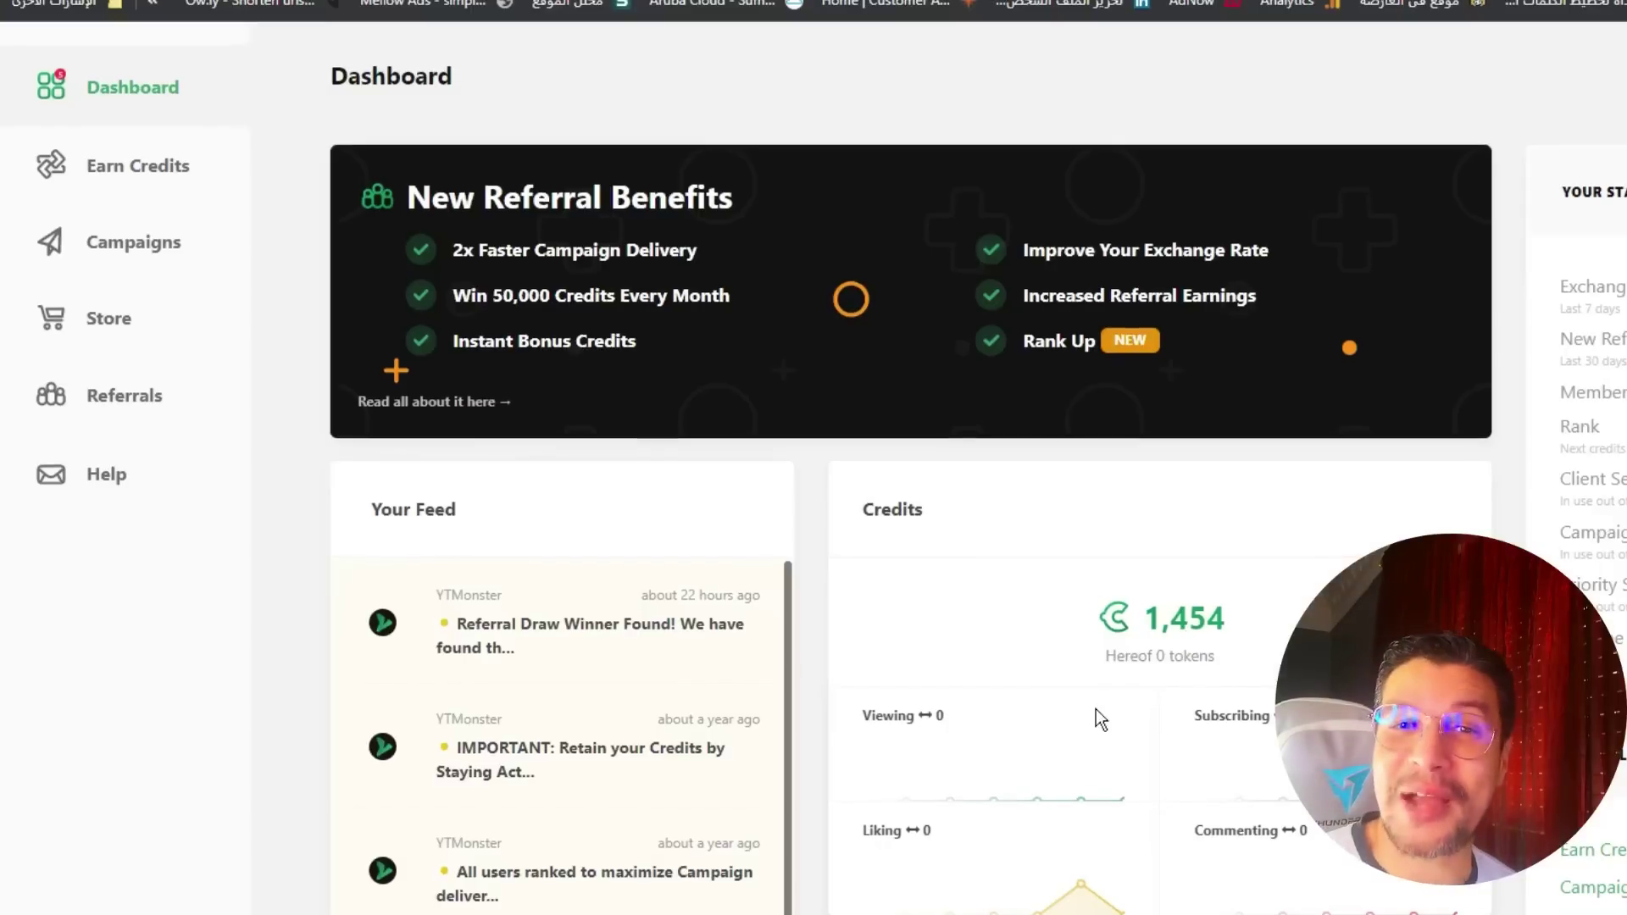
pyautogui.scroll(1, 837, 597)
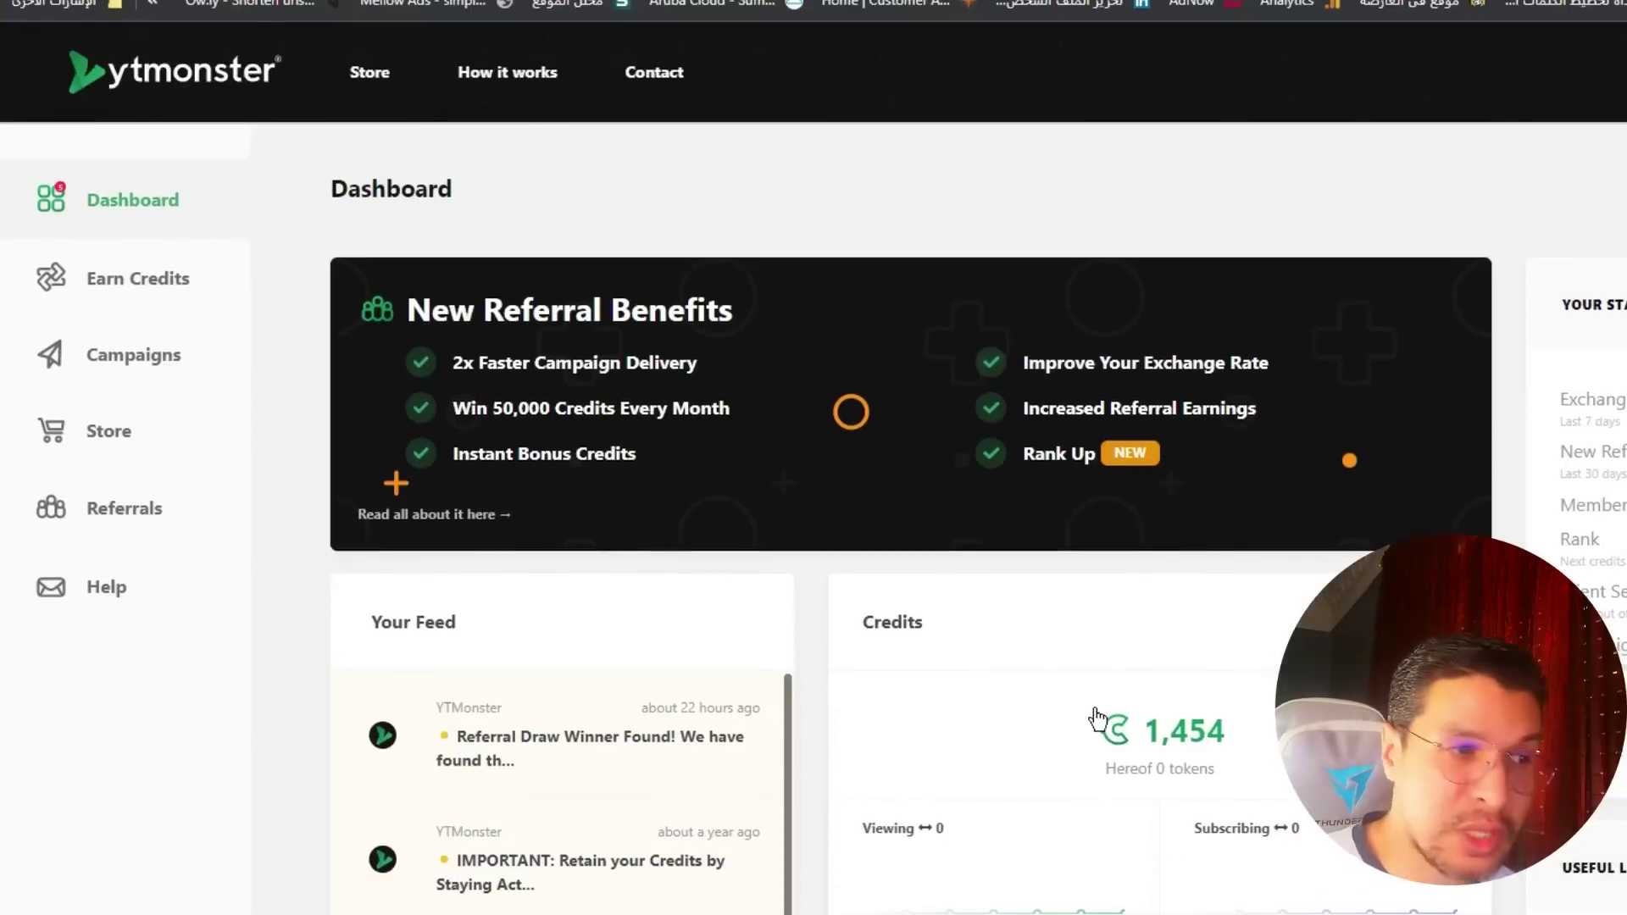
pyautogui.click(126, 296)
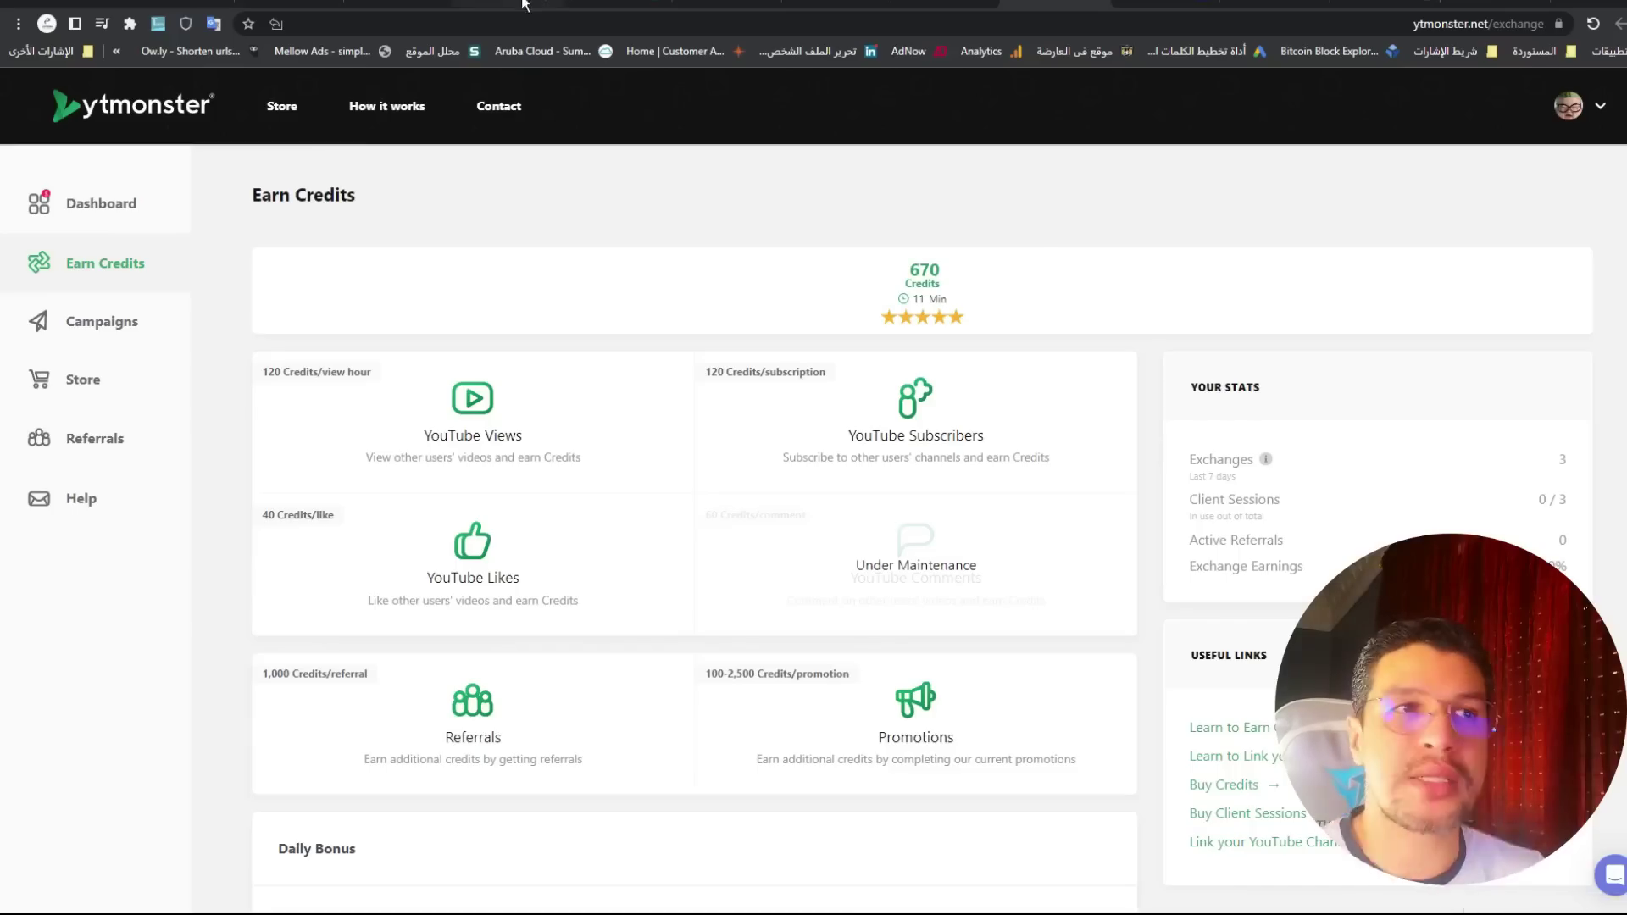
# Switch to the Hit4Hit site and look through its traffic exchange features
pyautogui.click(523, 4)
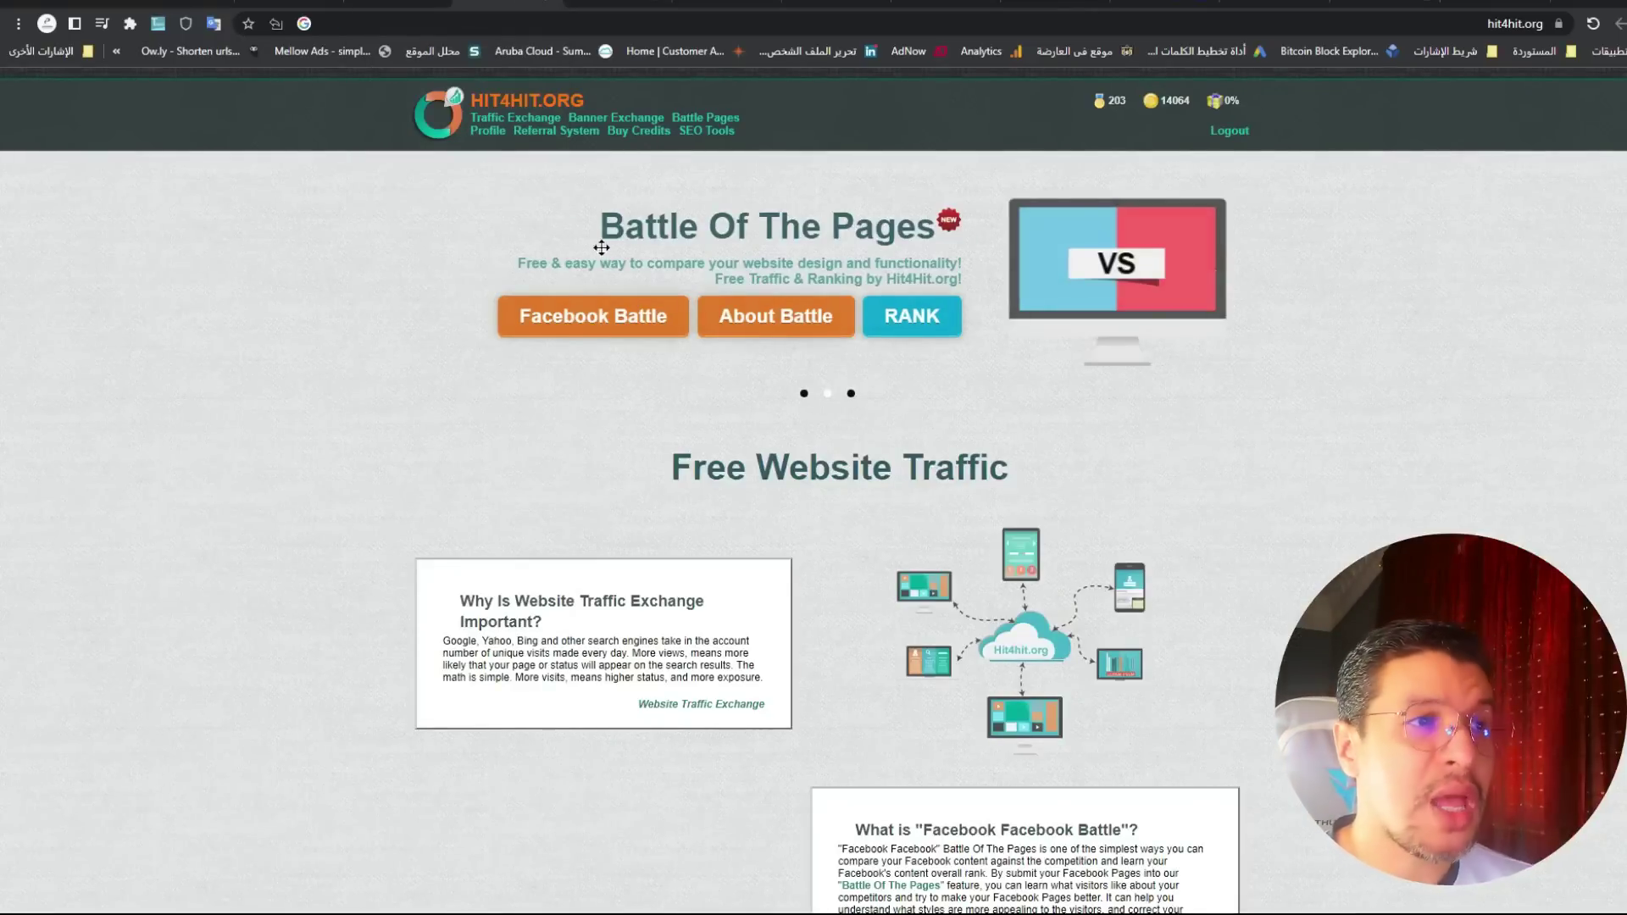
pyautogui.click(547, 122)
pyautogui.click(871, 331)
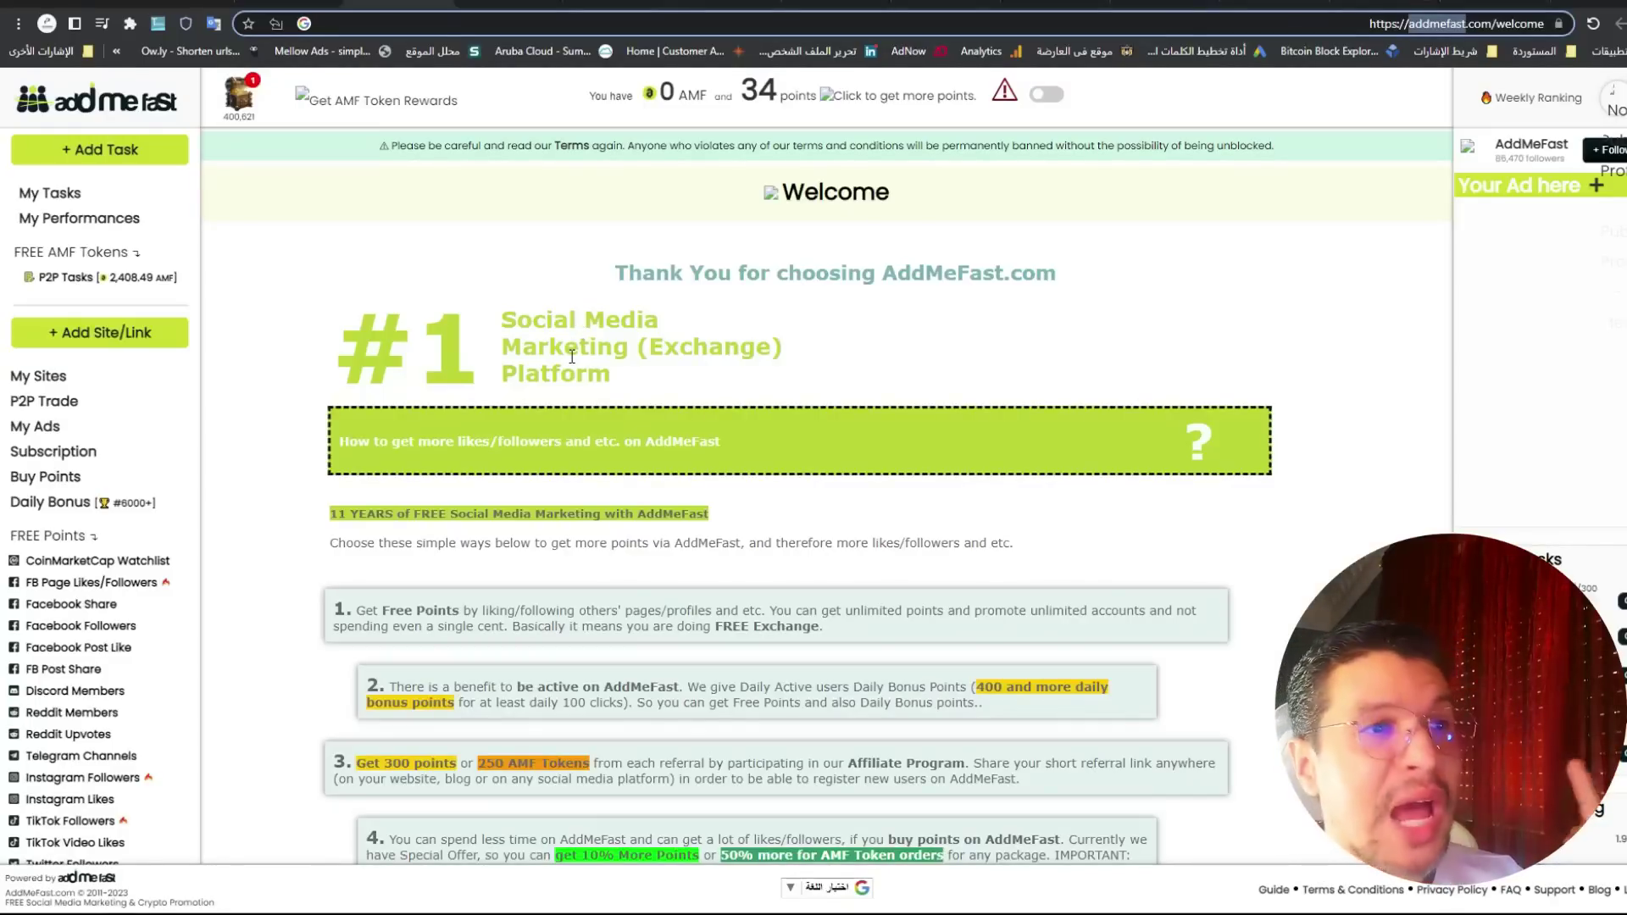
# Log in to AddMeFast with the prefilled account credentials and open the page for adding a site or link
pyautogui.click(87, 344)
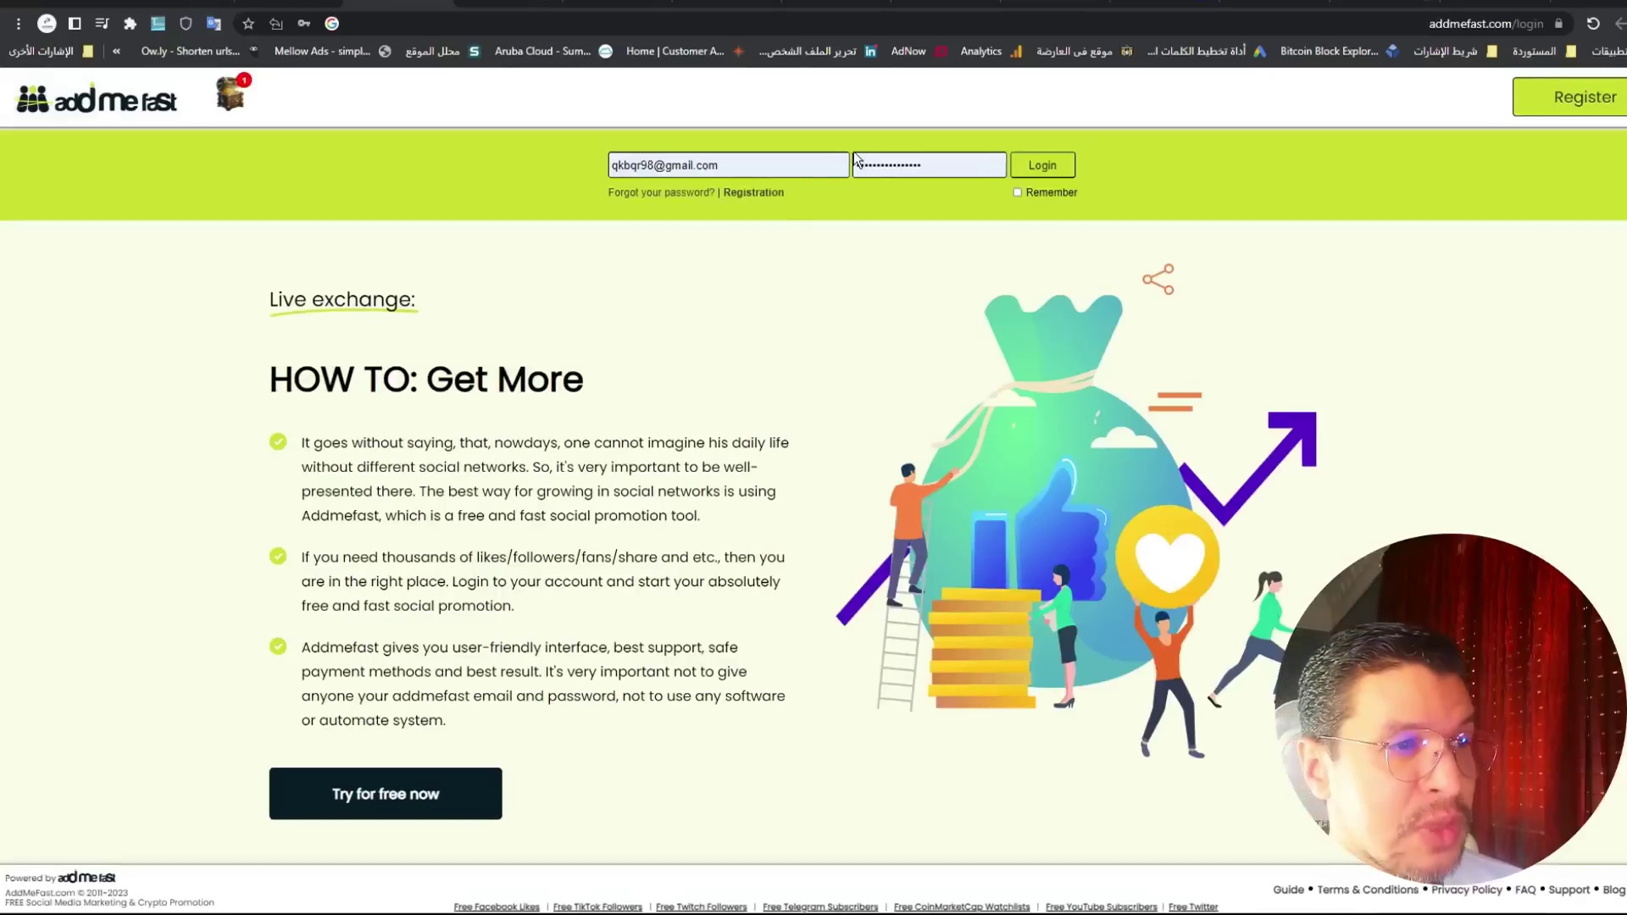
pyautogui.click(1069, 178)
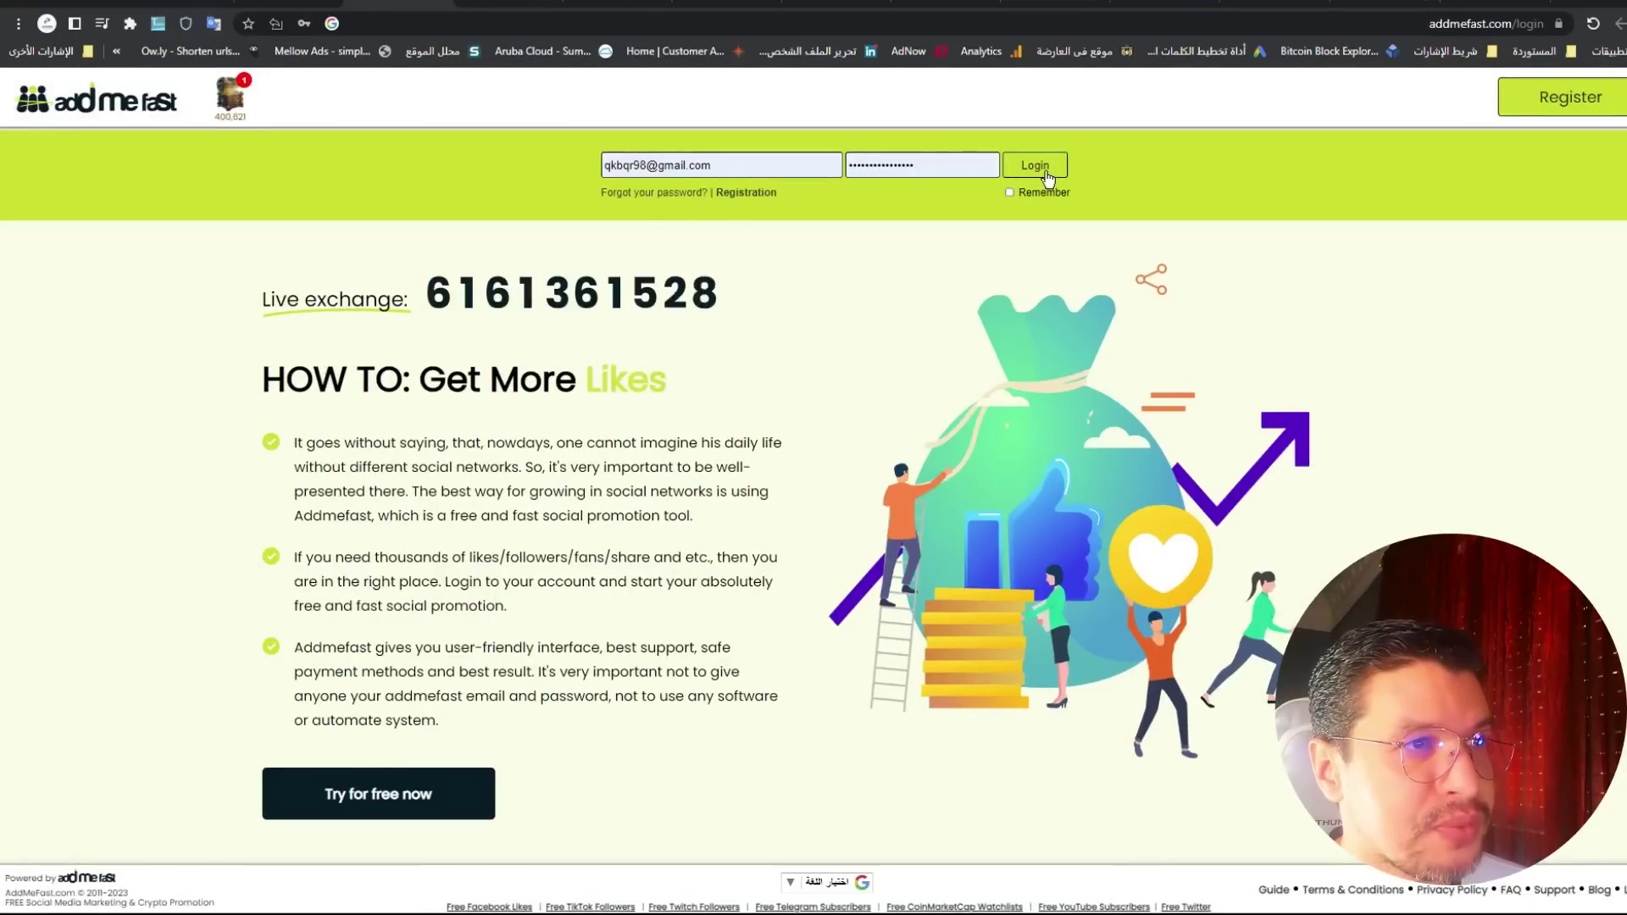
pyautogui.click(1047, 172)
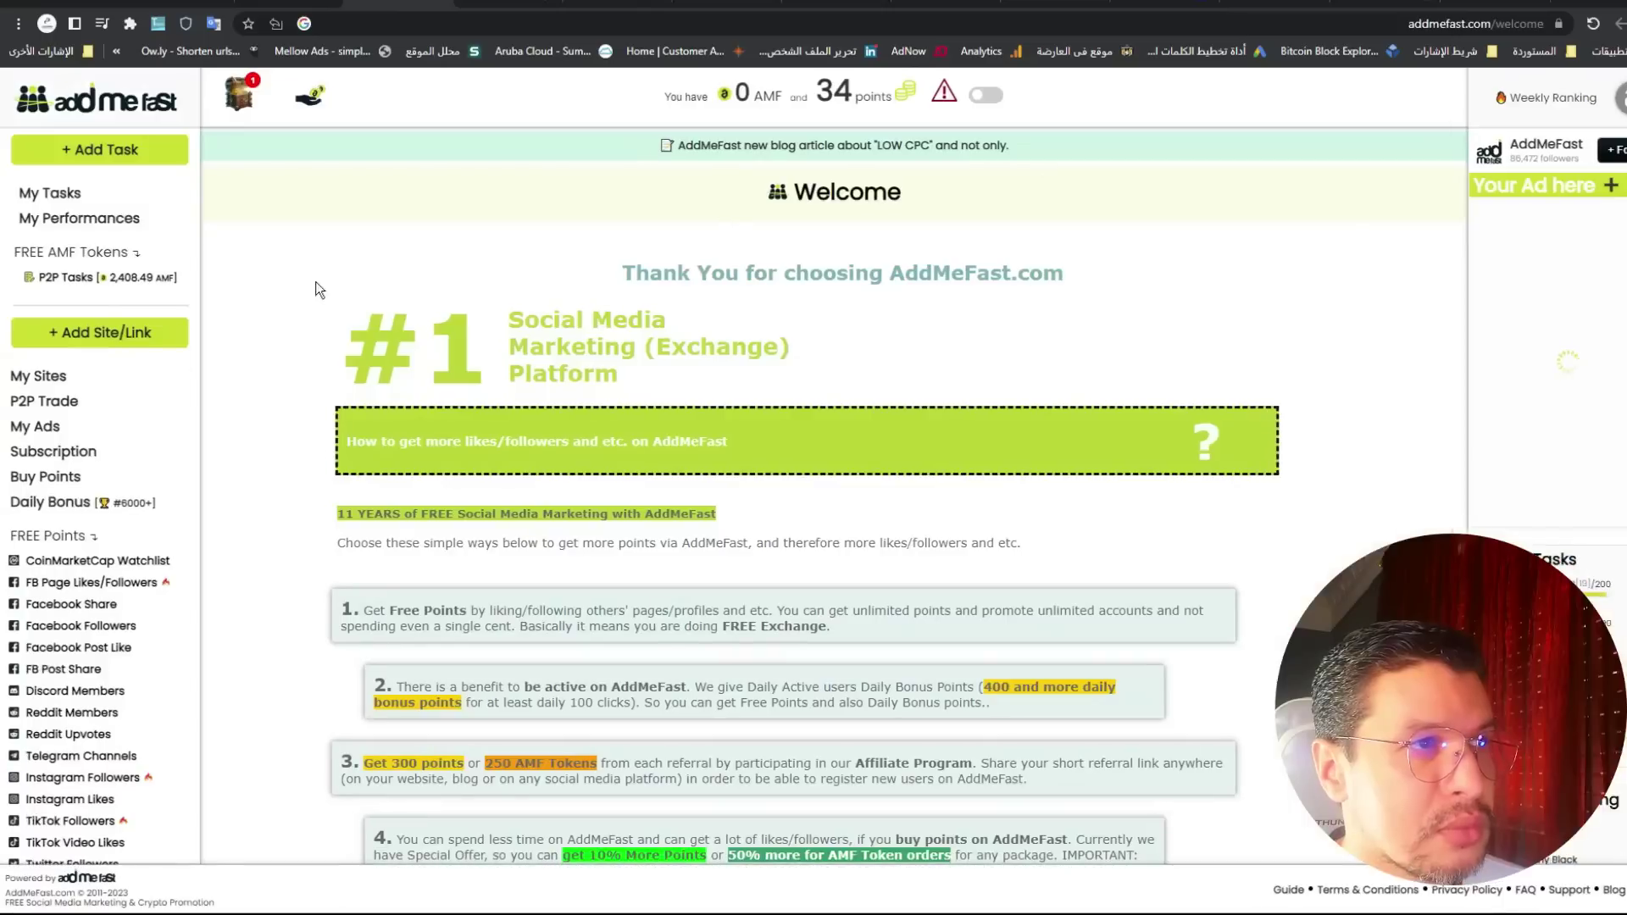
pyautogui.click(110, 336)
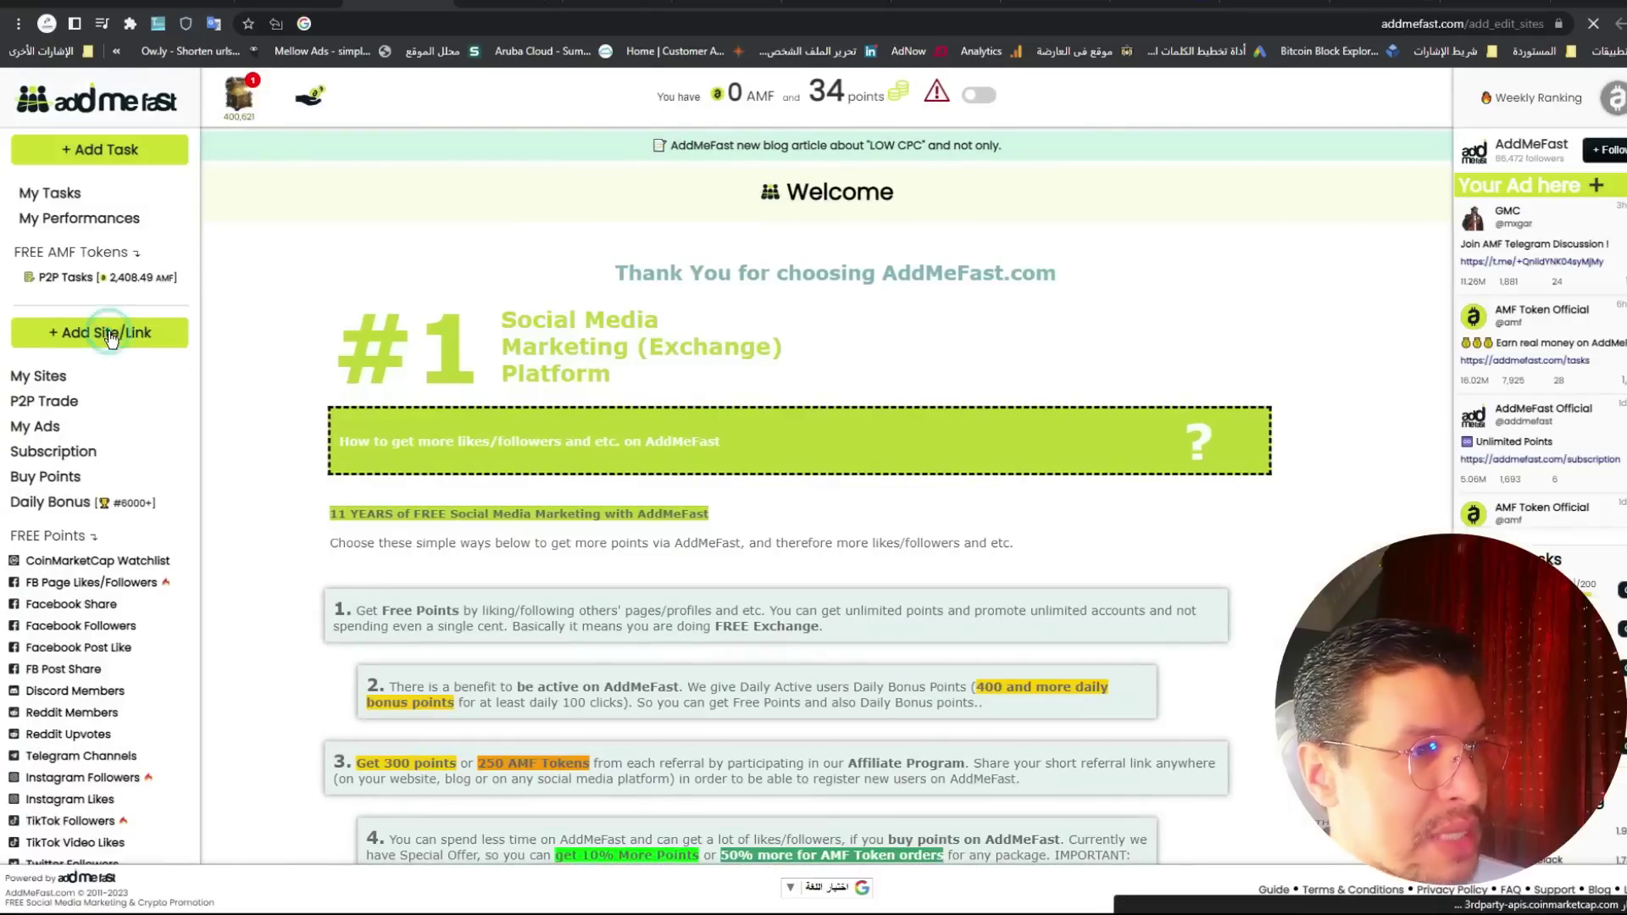
# Look through the available content types for the new site entry and set the type to Website Hits
pyautogui.click(933, 291)
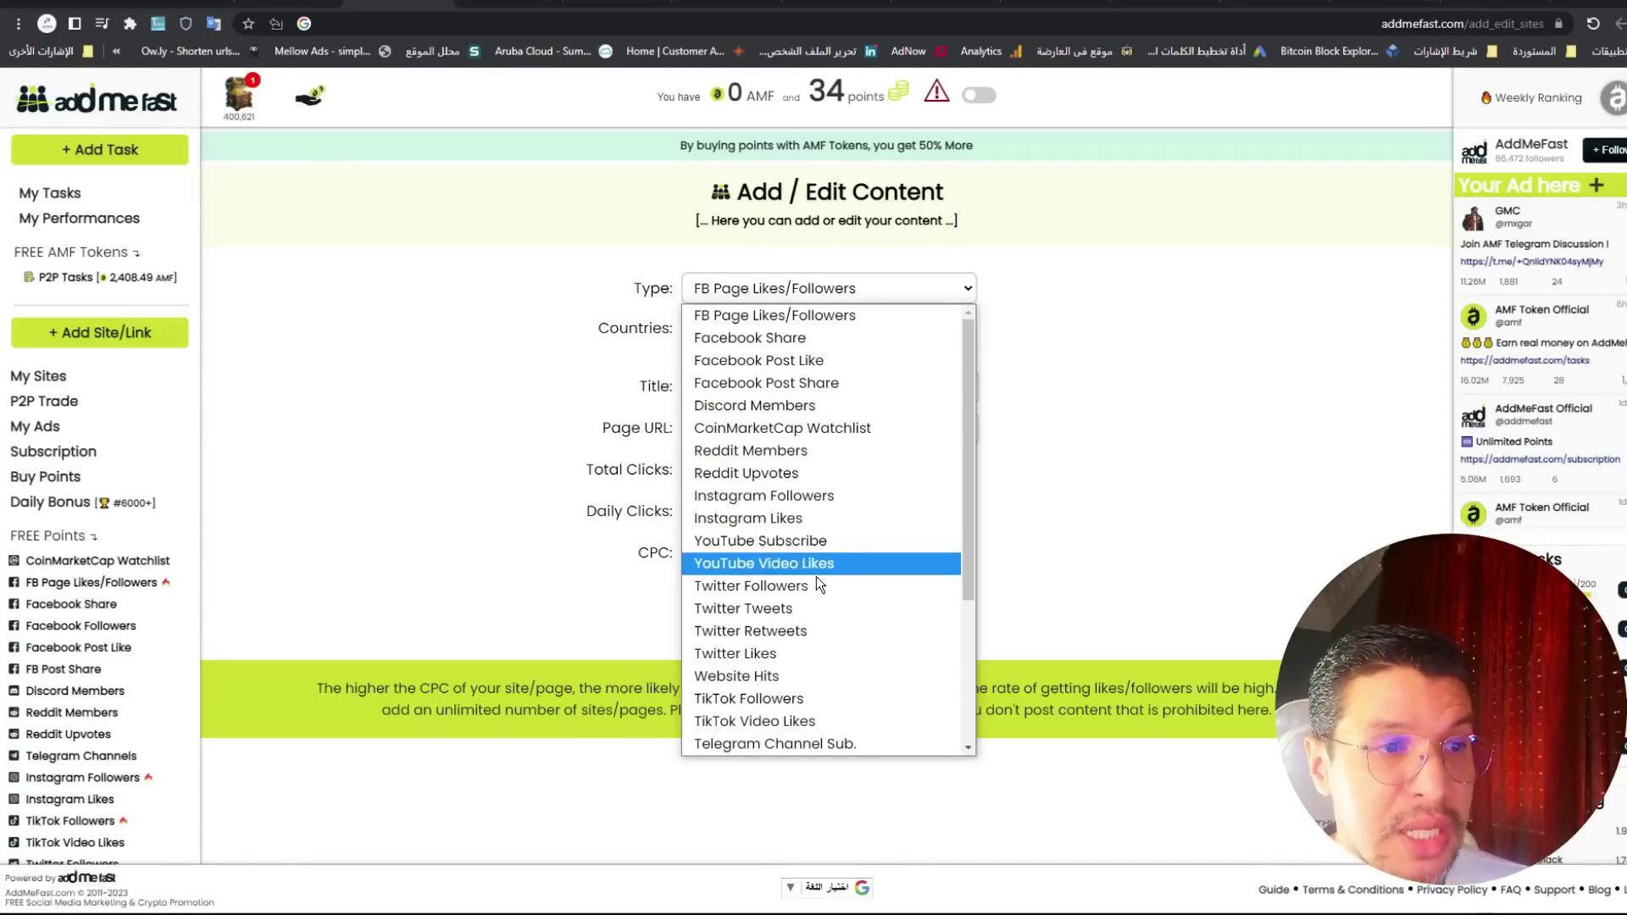
pyautogui.scroll(-3, 861, 556)
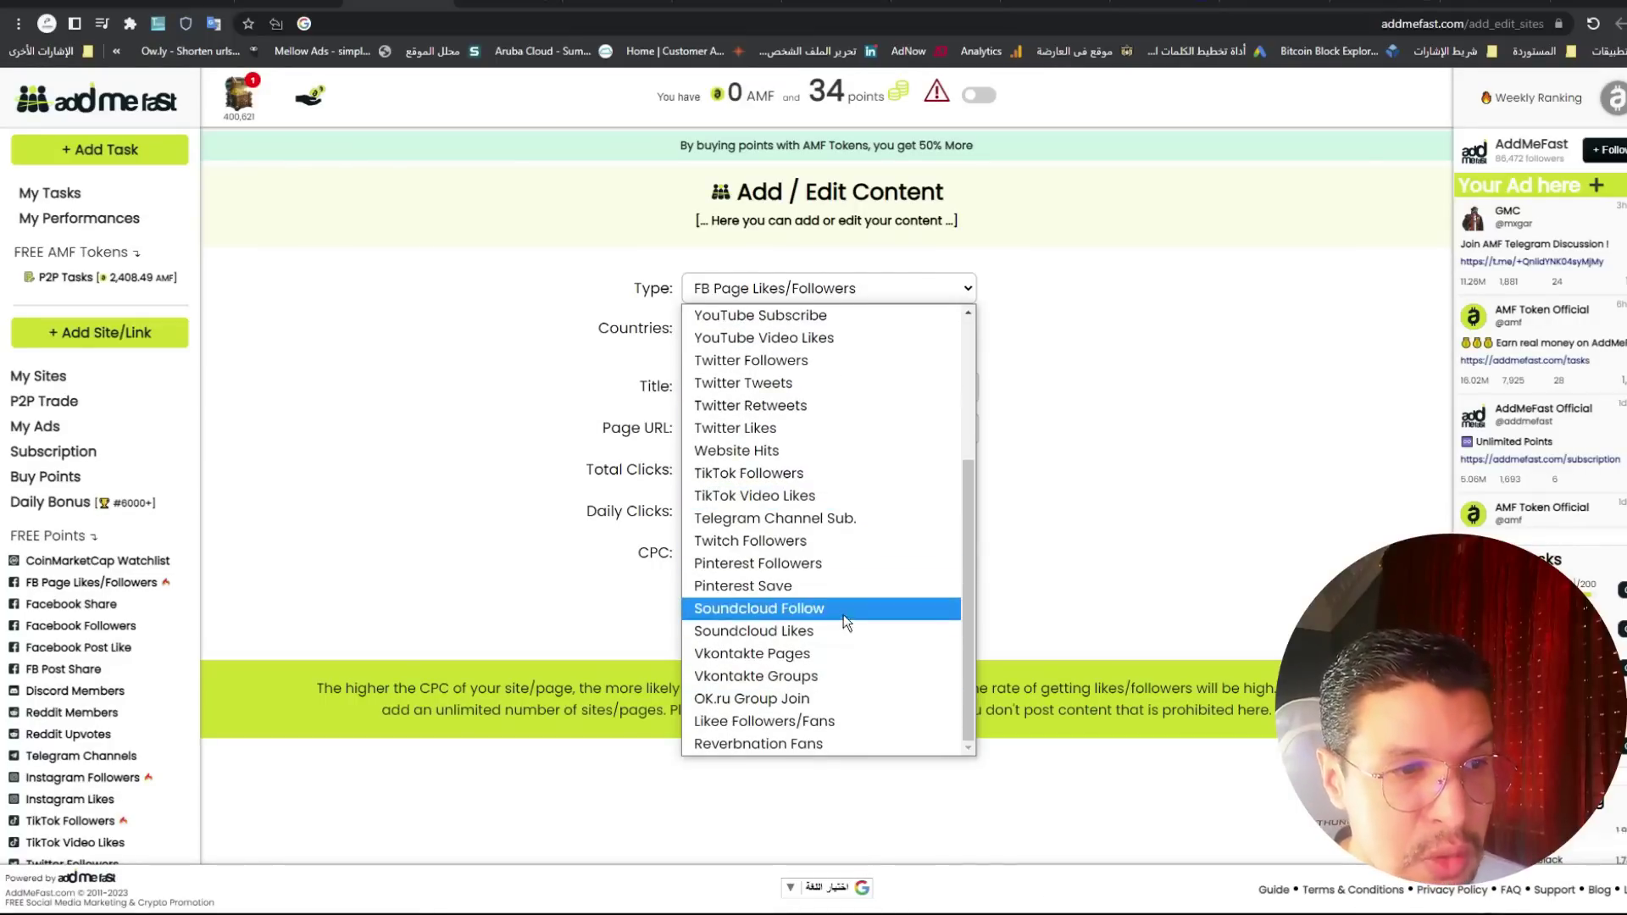
pyautogui.scroll(4, 842, 578)
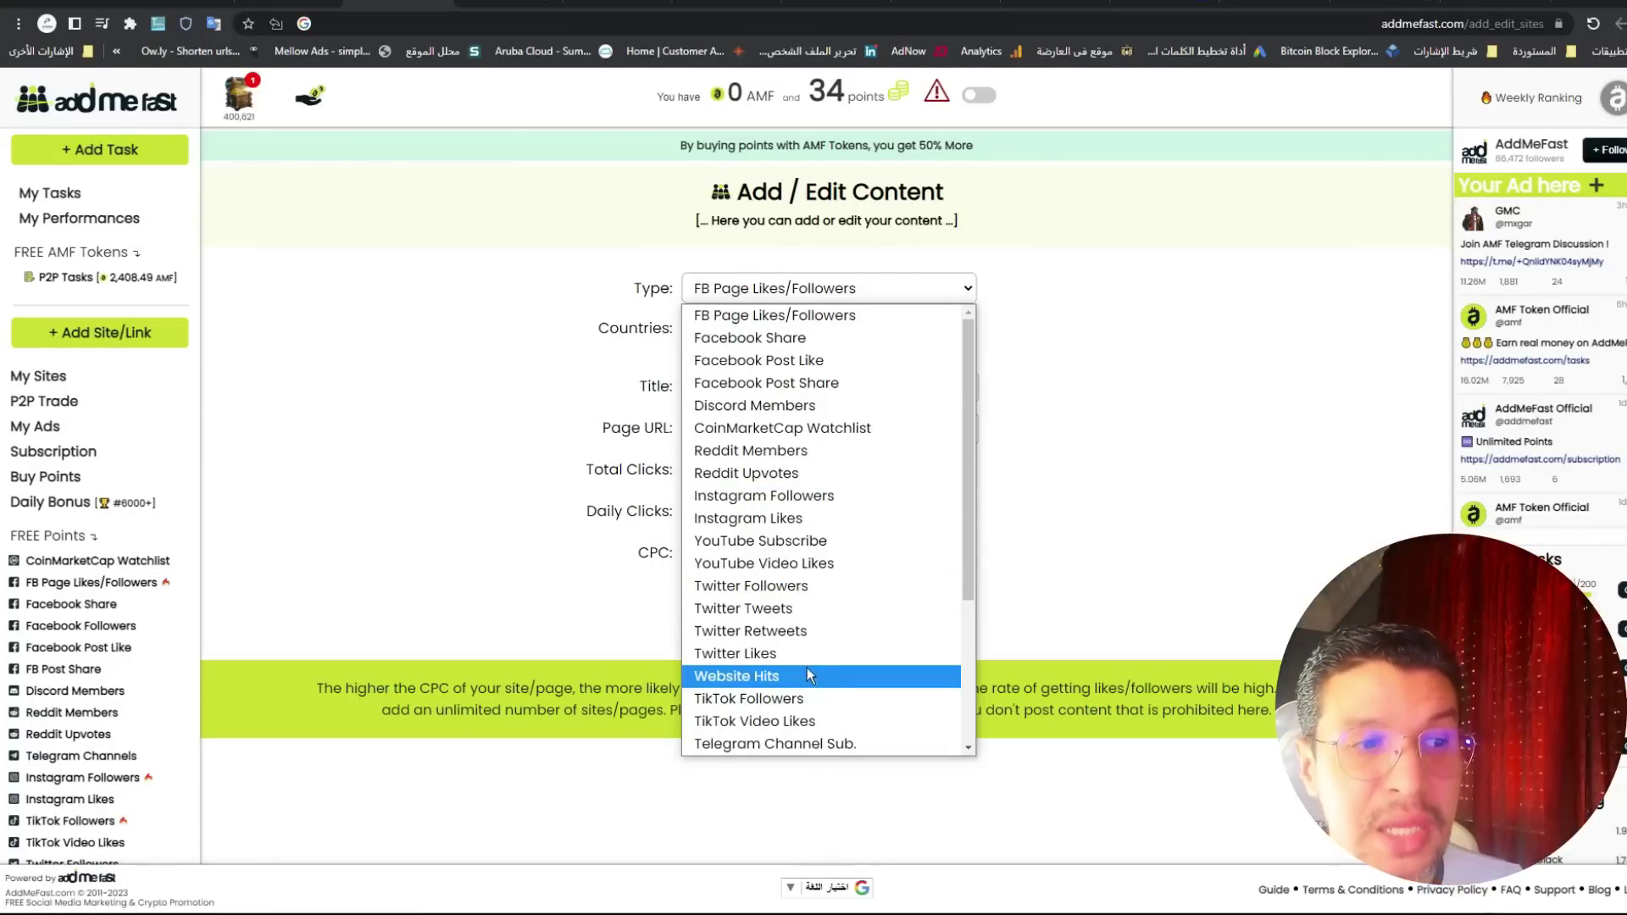
pyautogui.click(810, 674)
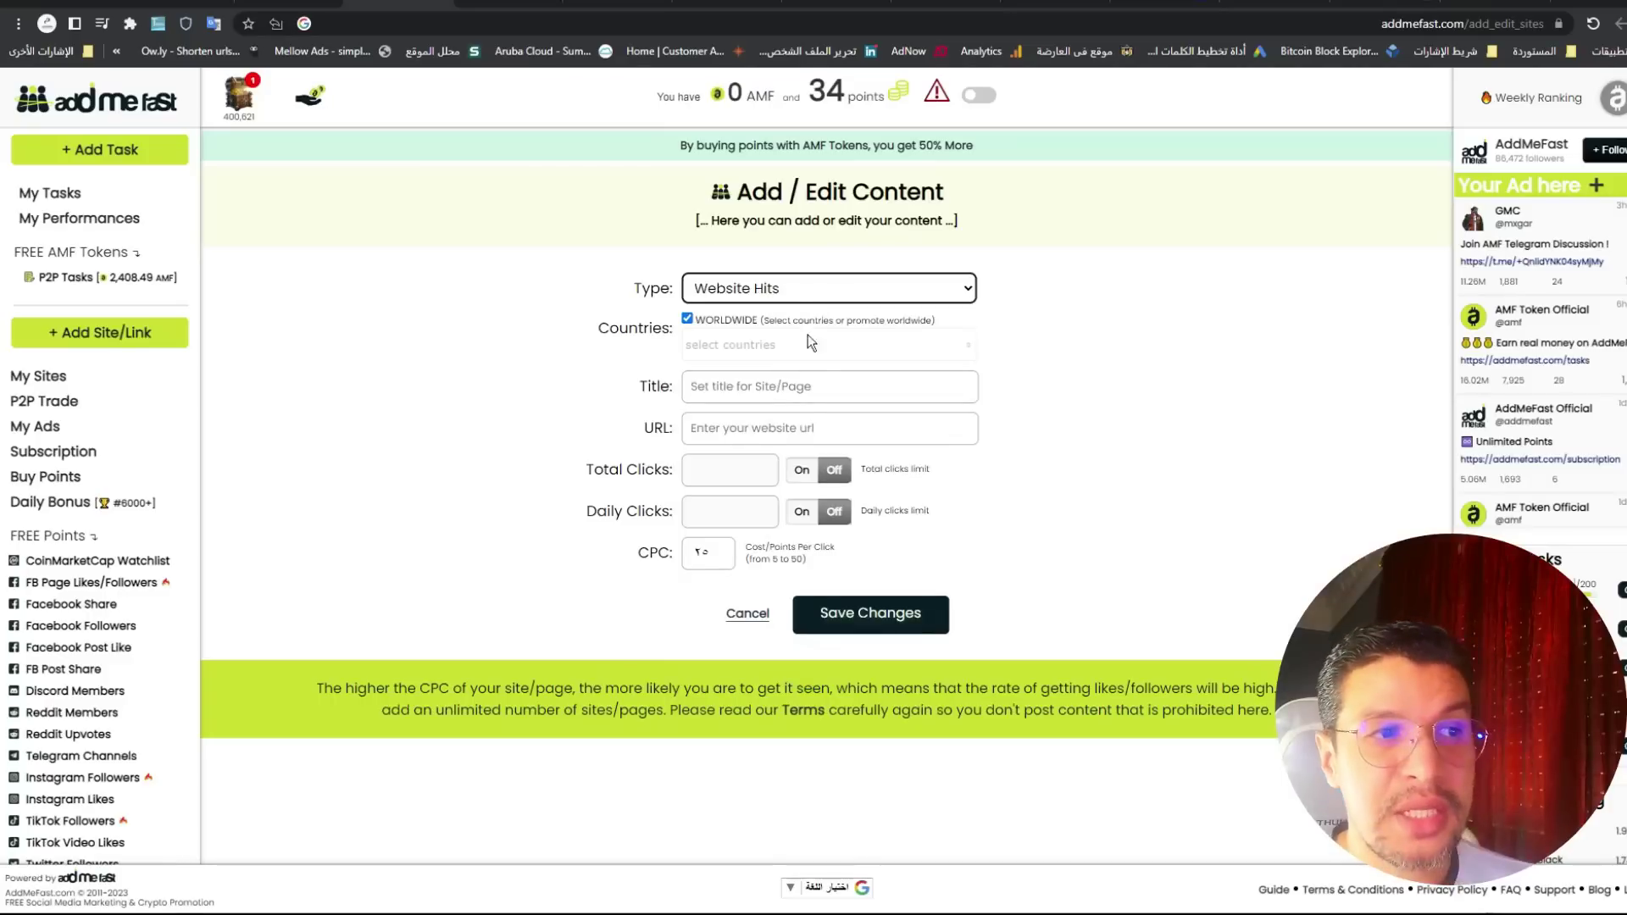
pyautogui.click(822, 387)
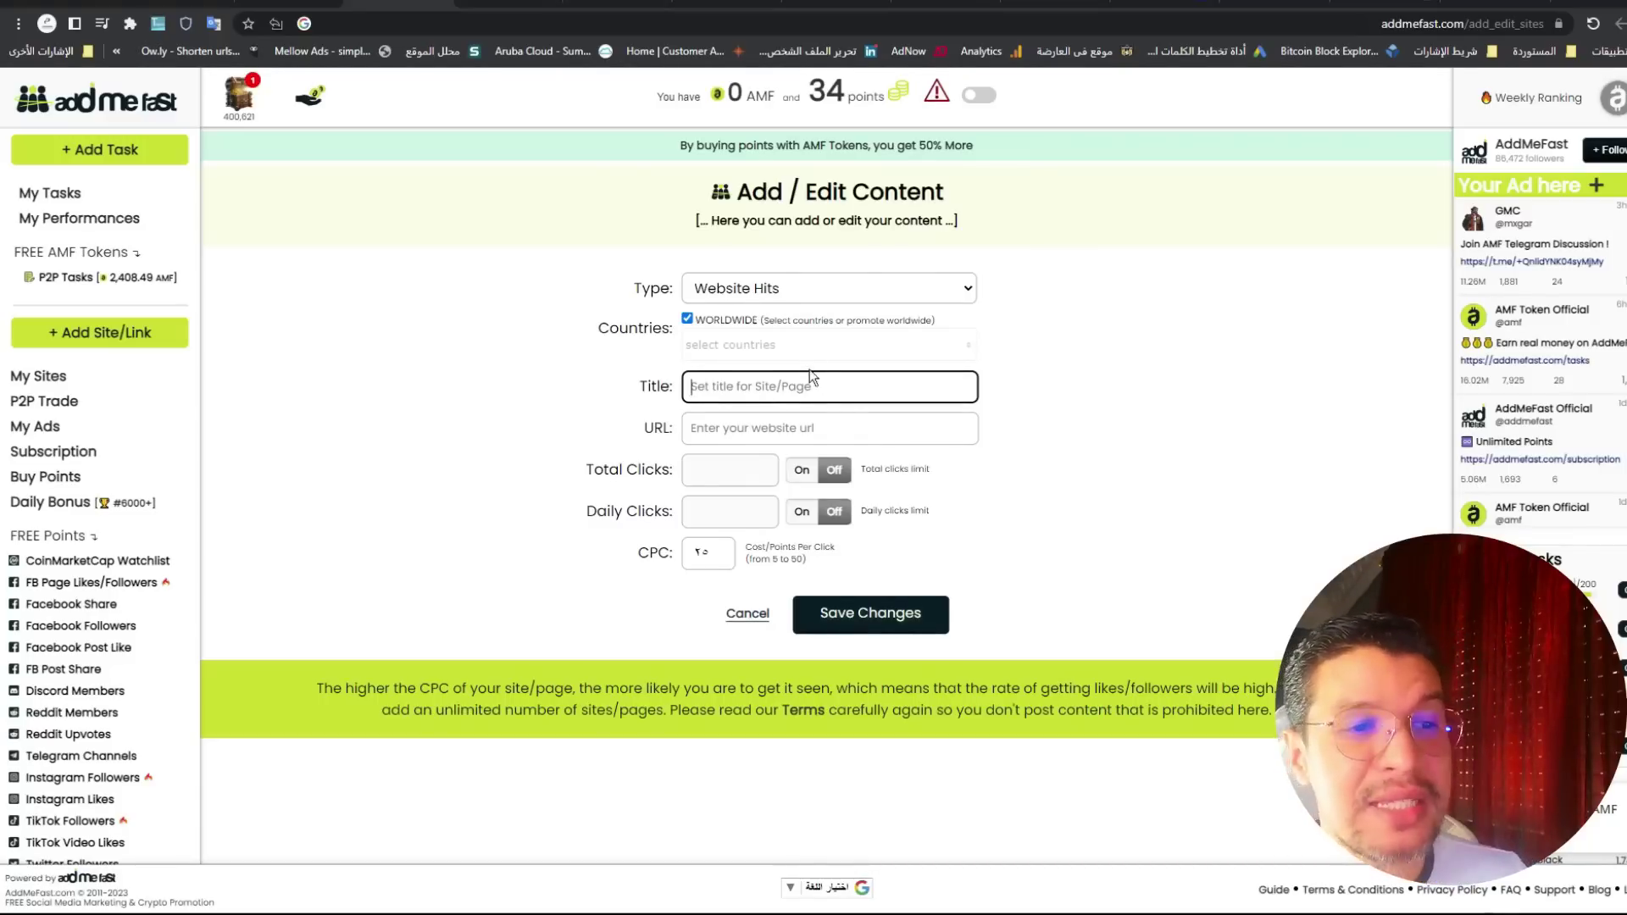
# Bring up Social Media Bot's Client Management window briefly, and return to the AddMeFast content form in Chrome
pyautogui.hotkey('alt', 'Tab')
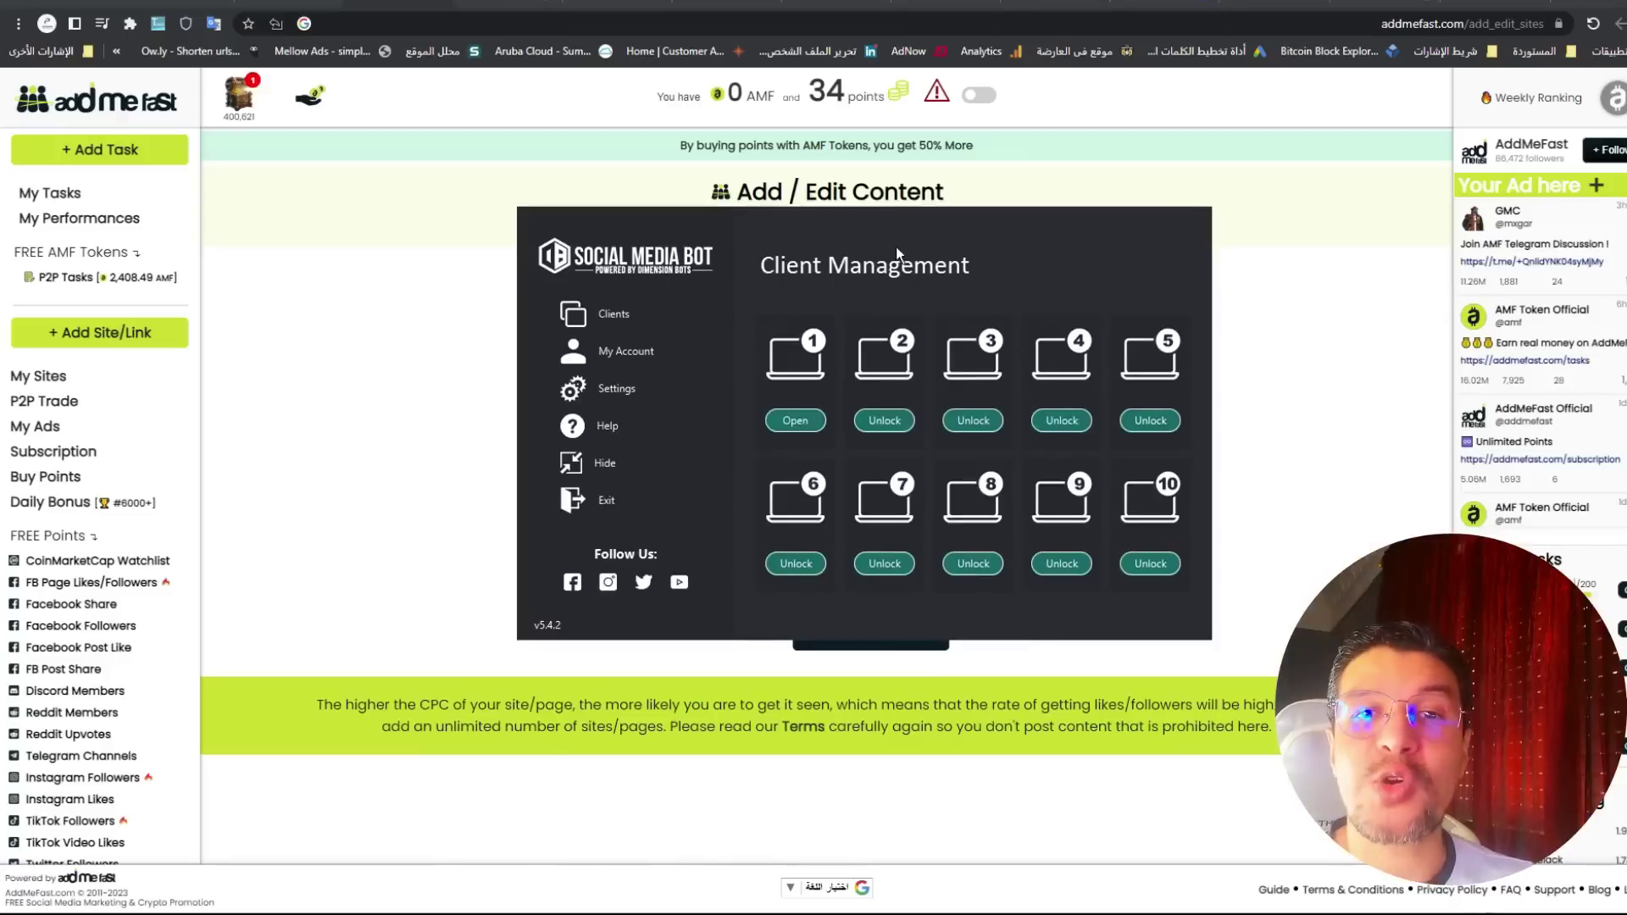
pyautogui.click(513, 120)
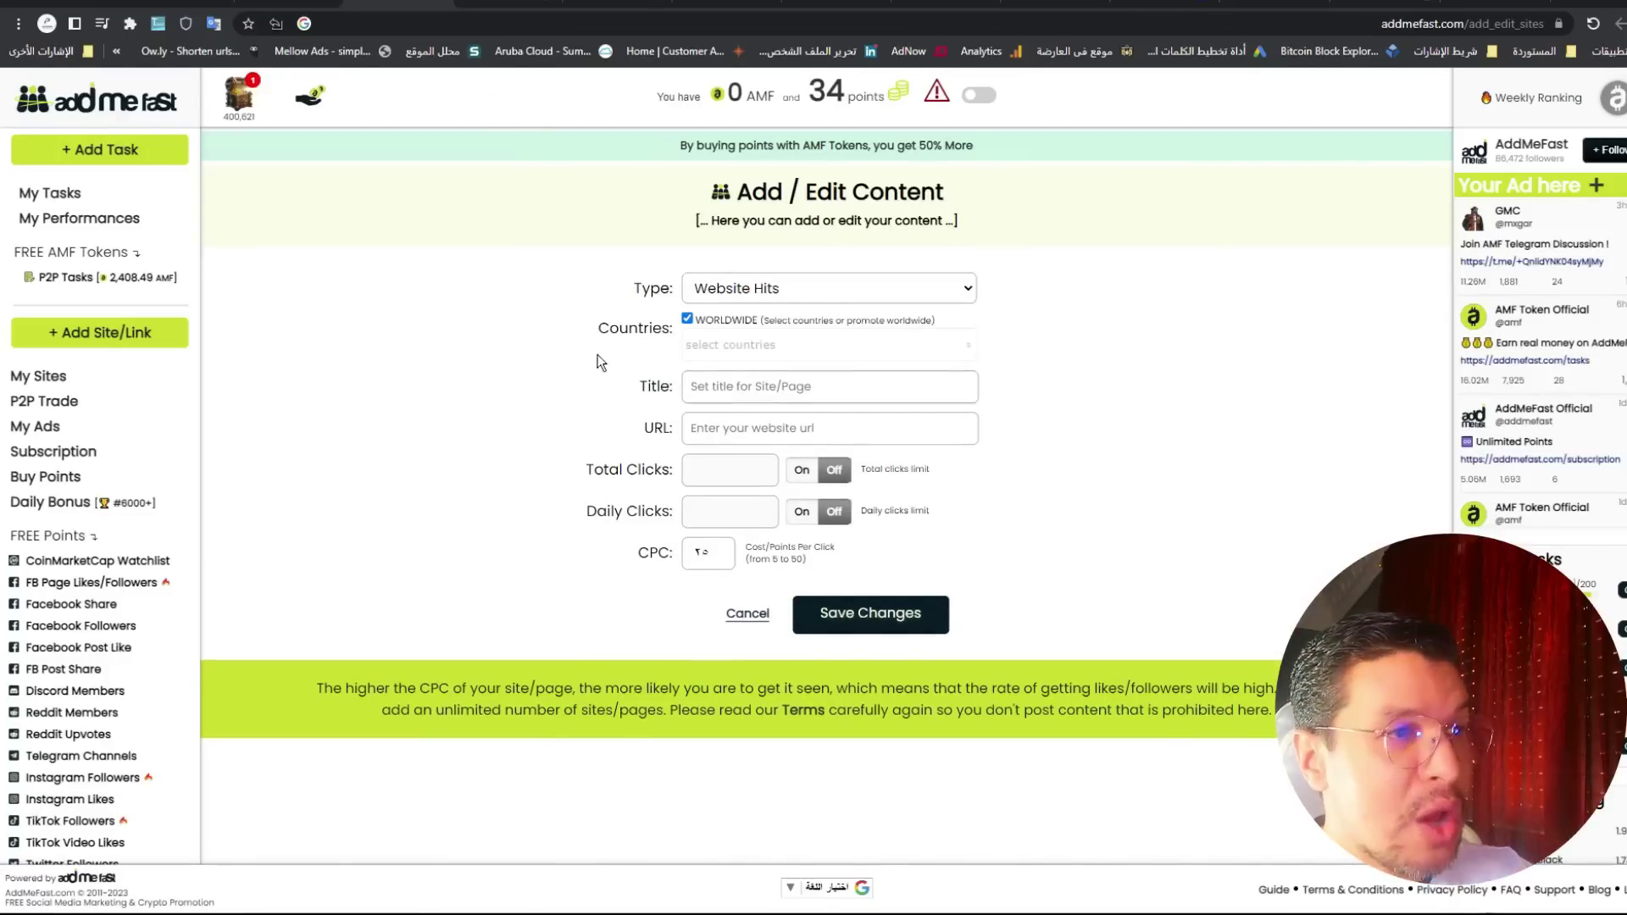